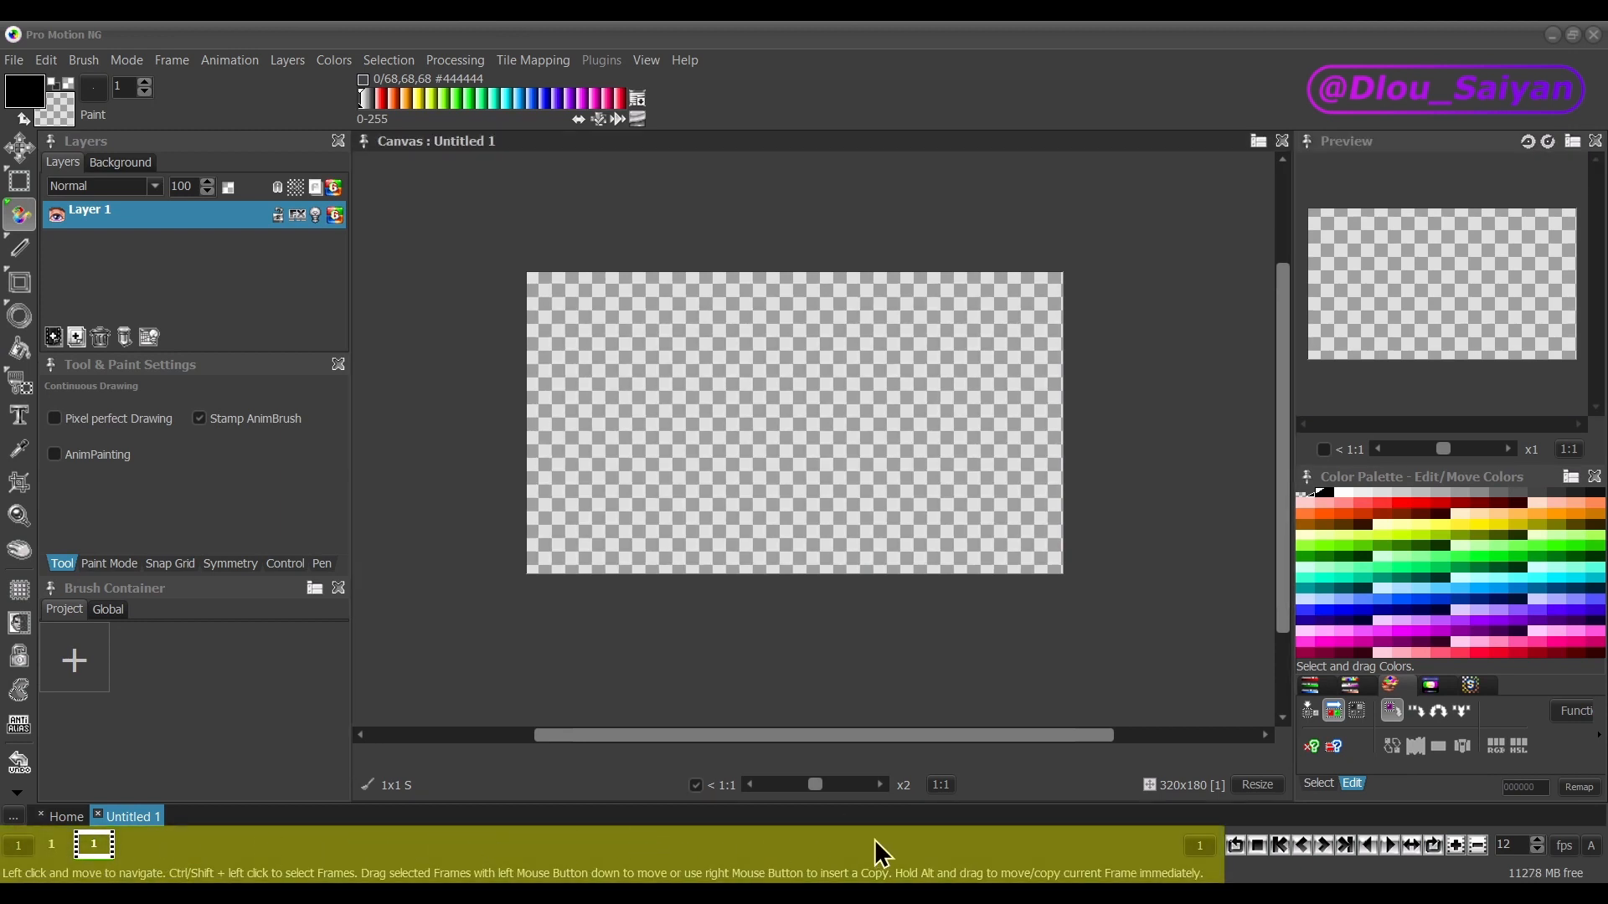
Insert an empty frame after frame 1 in the timeline
{"action": "left_click", "coordinate": [96, 844]}
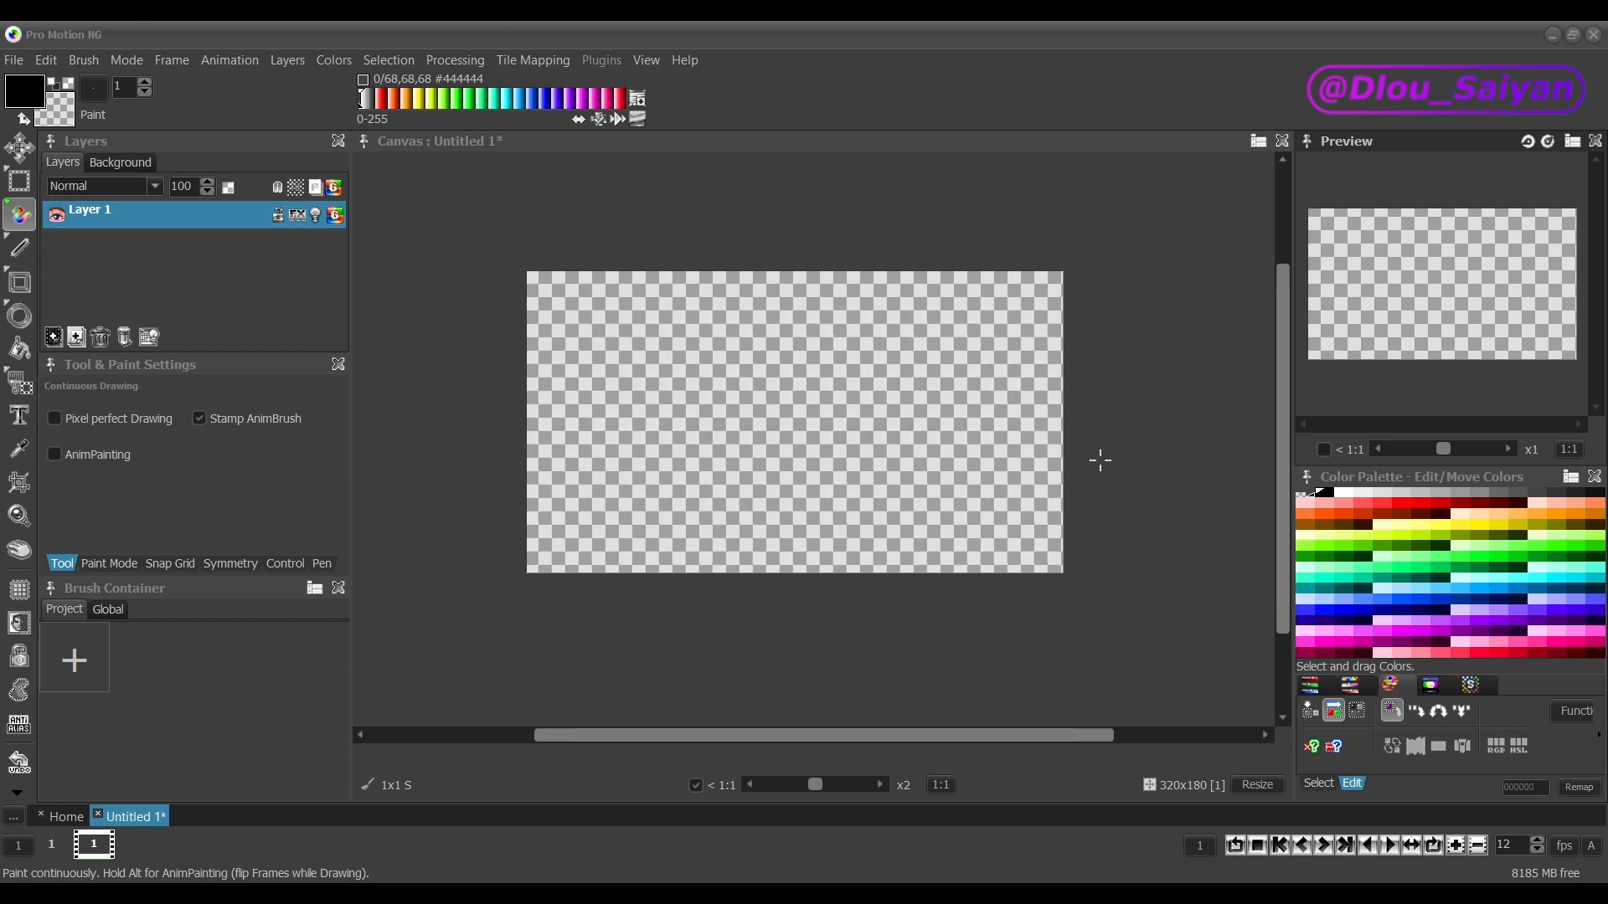
{"action": "left_click", "coordinate": [16, 791]}
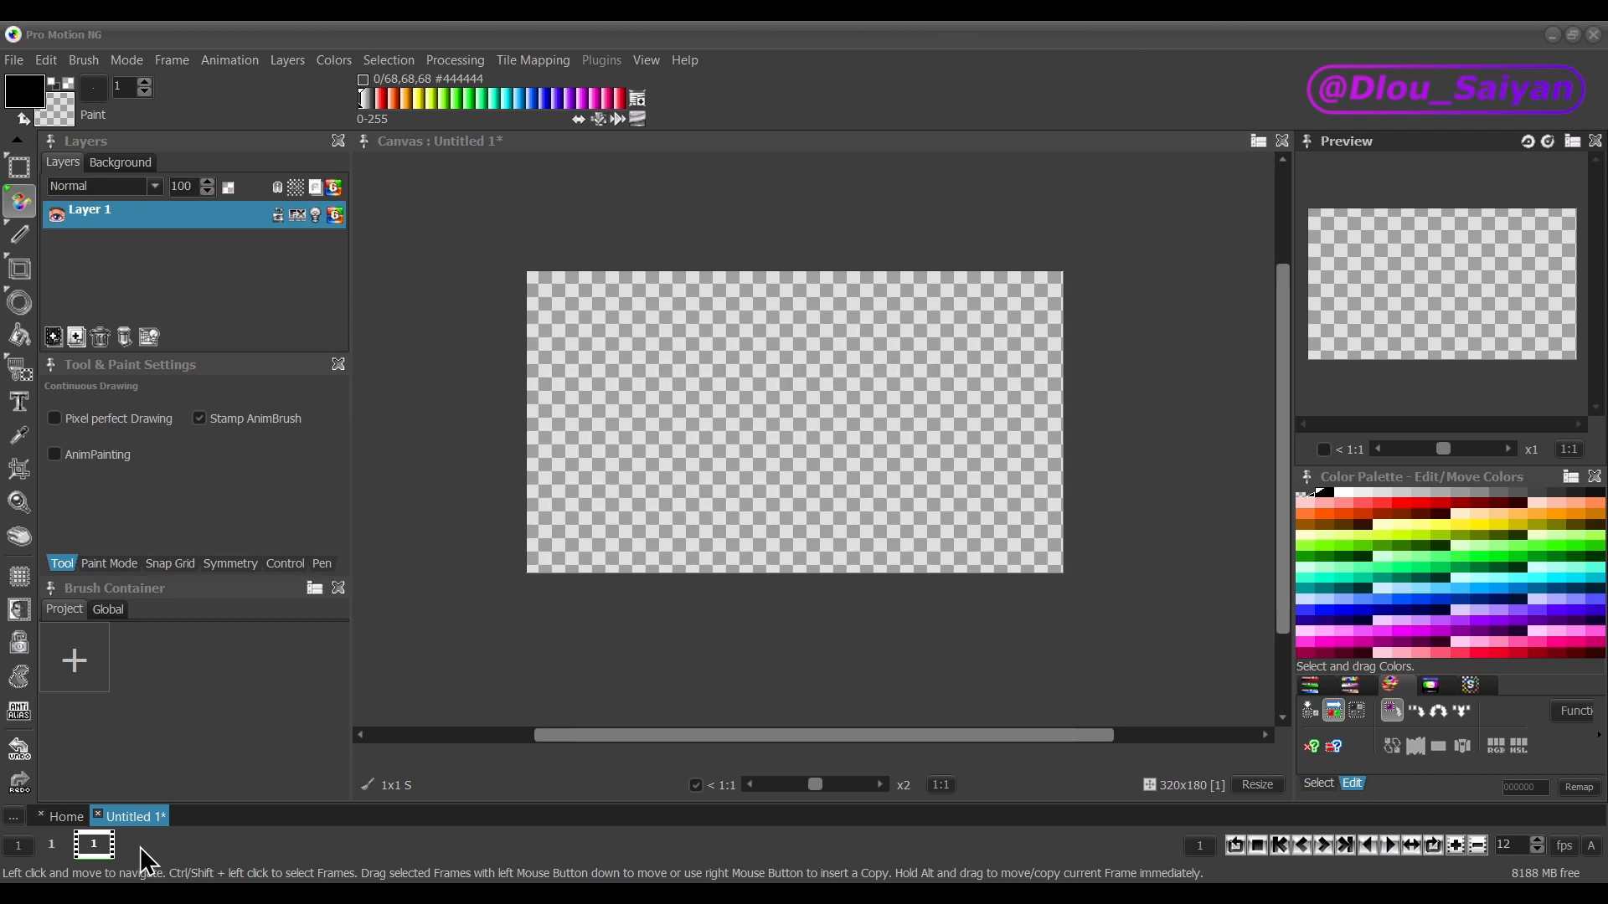
{"action": "right_click", "coordinate": [139, 847]}
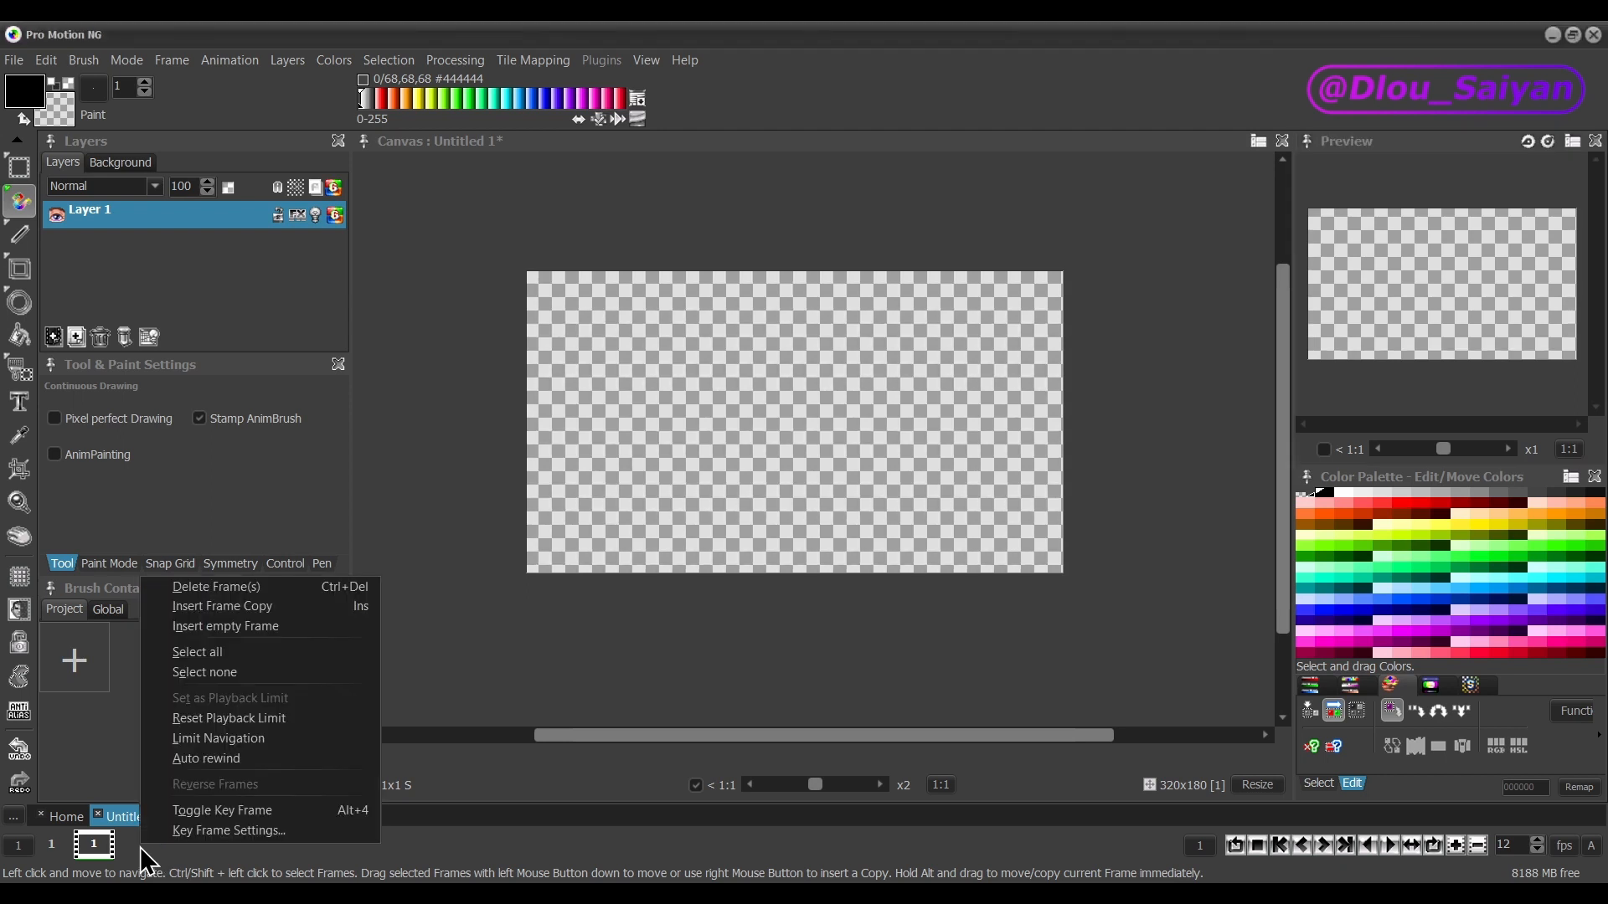
{"action": "left_click", "coordinate": [257, 630]}
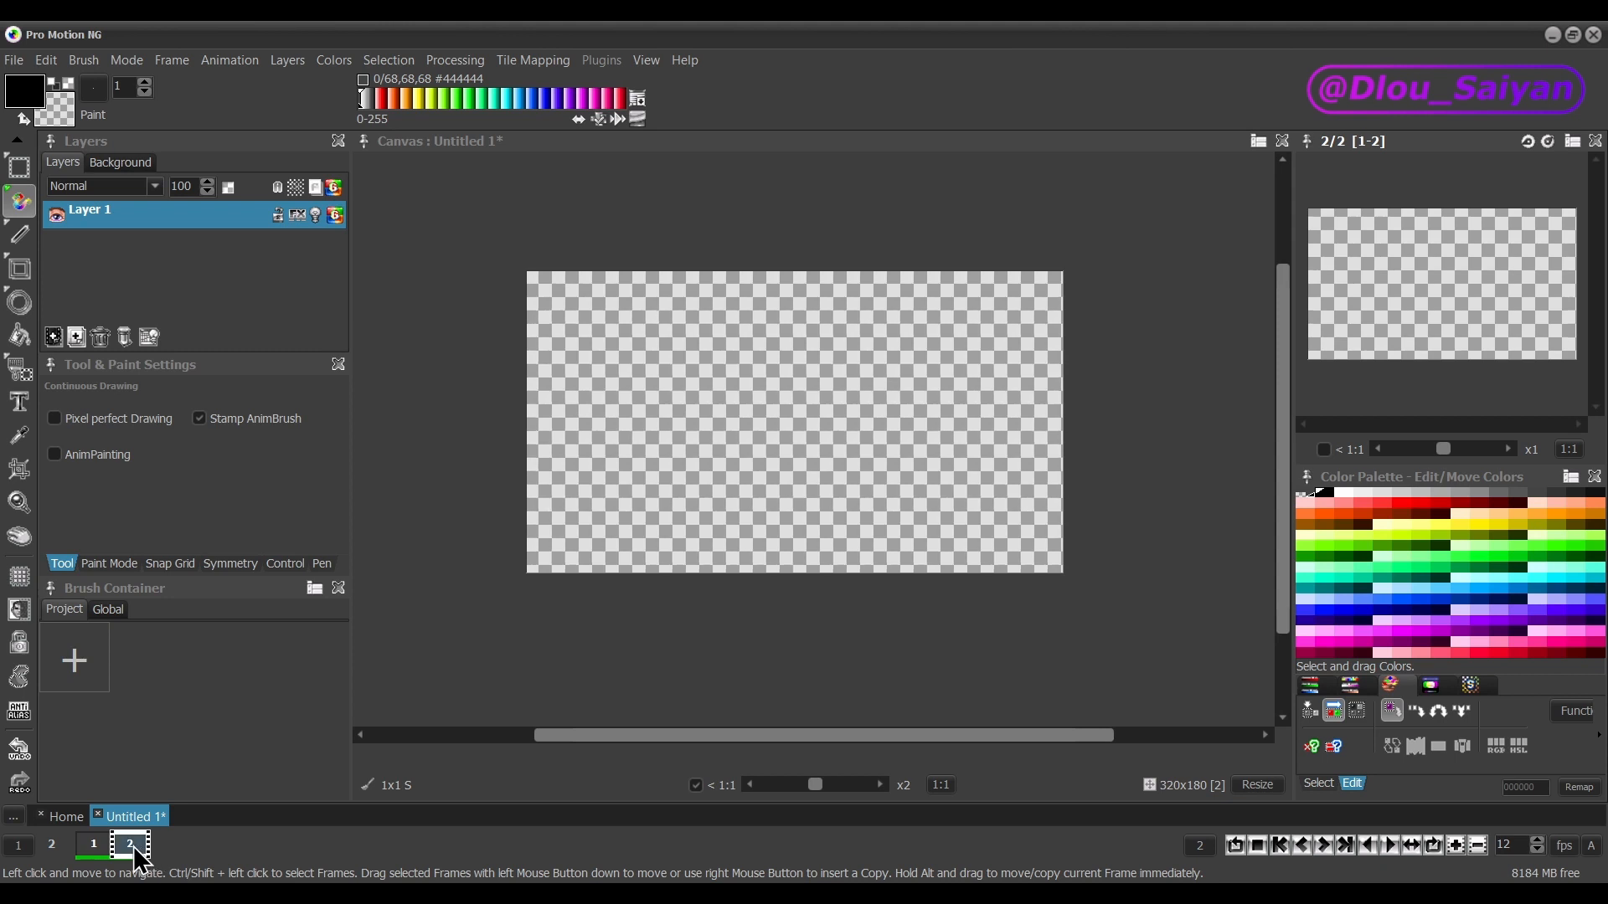
Stamp the global 2 brush at the centre of frame 2 and insert a copy of that frame as frame 3
{"action": "left_click", "coordinate": [108, 610]}
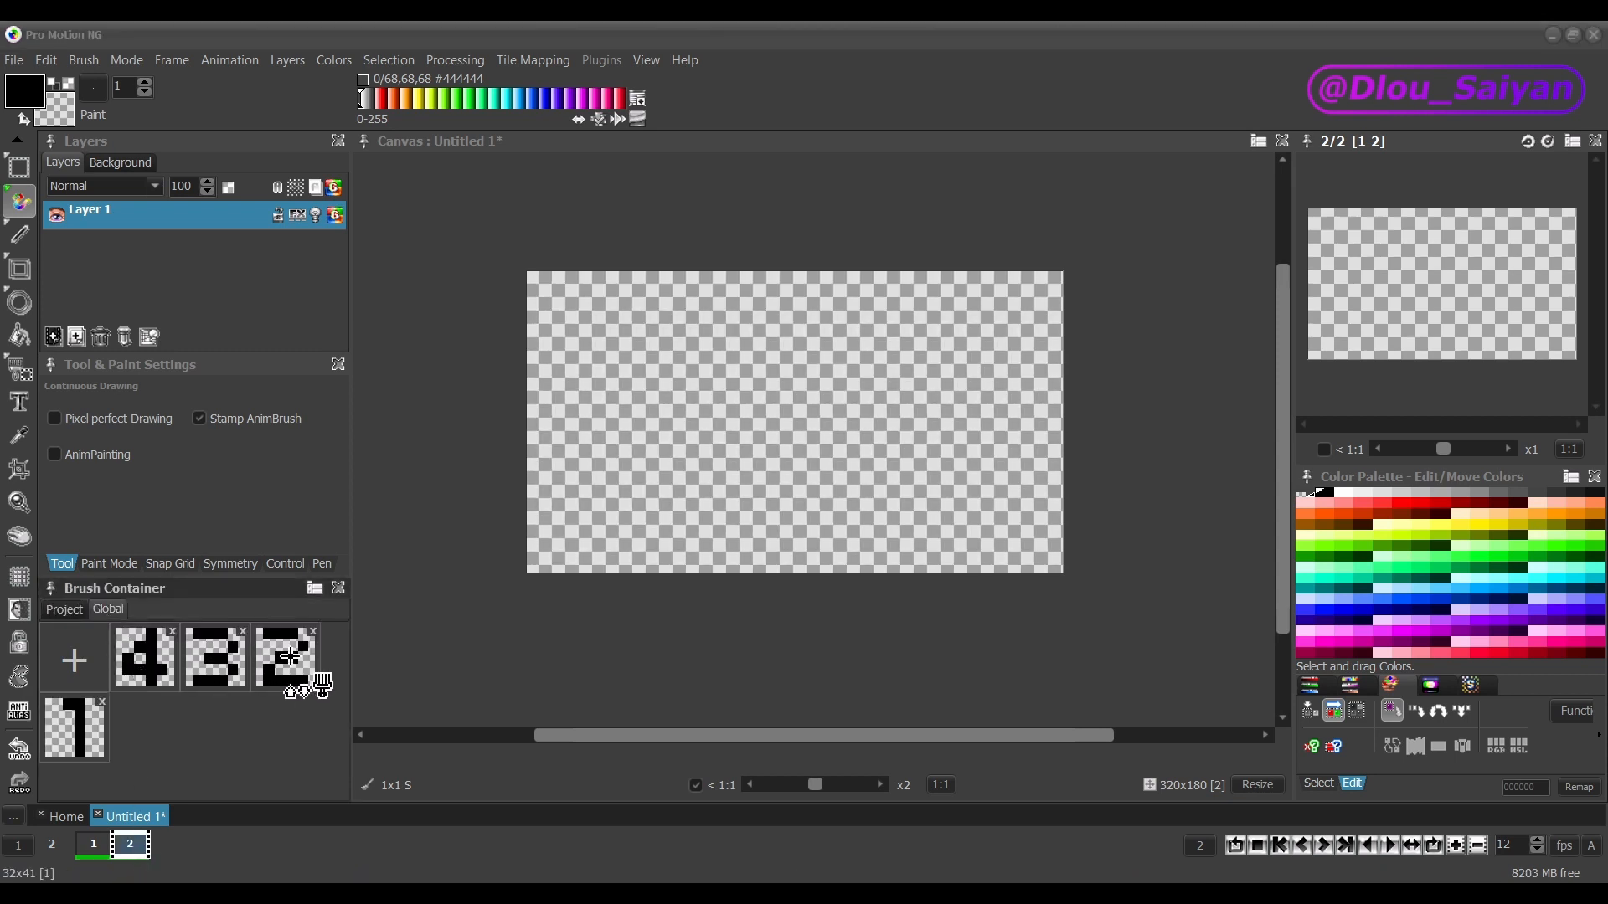
{"action": "left_click", "coordinate": [310, 675]}
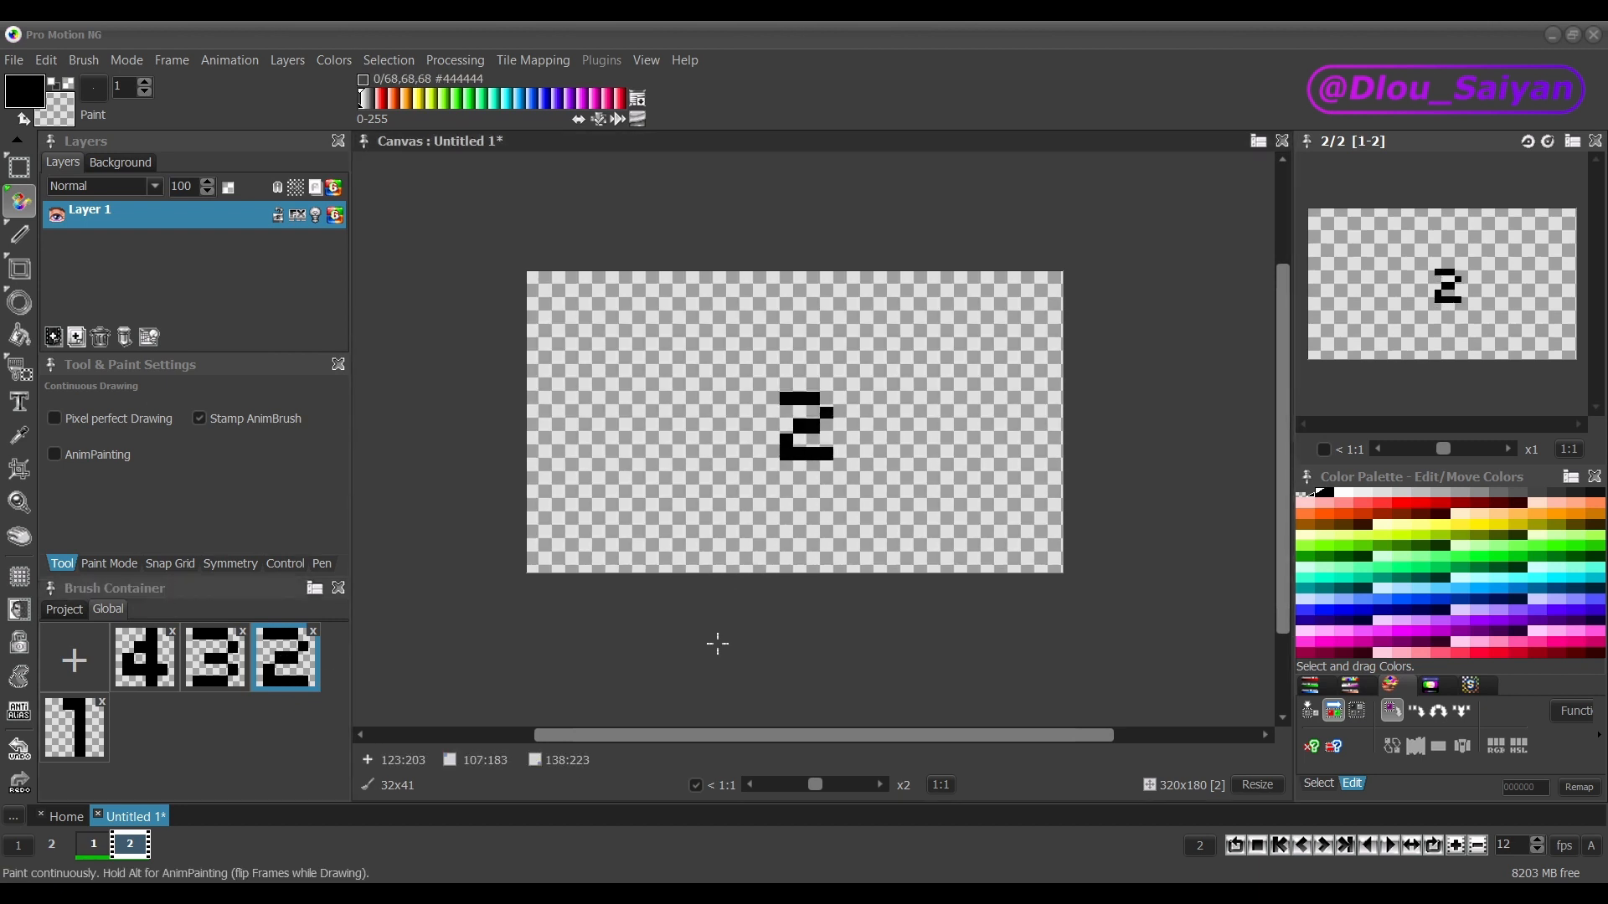
{"action": "right_click", "coordinate": [139, 863]}
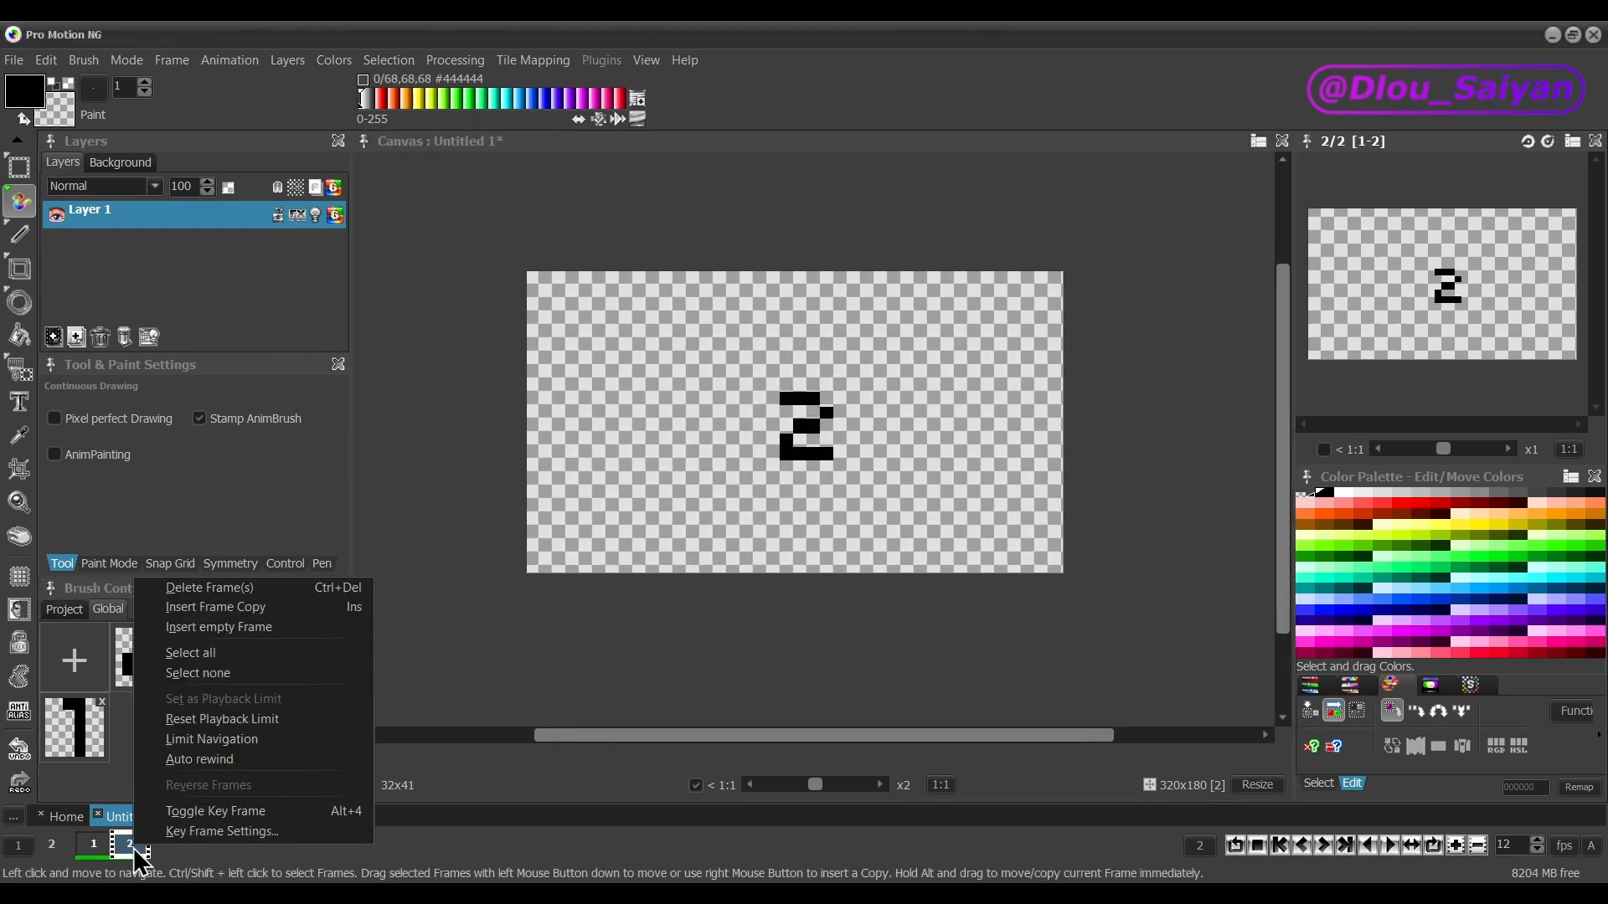
{"action": "left_click", "coordinate": [248, 611]}
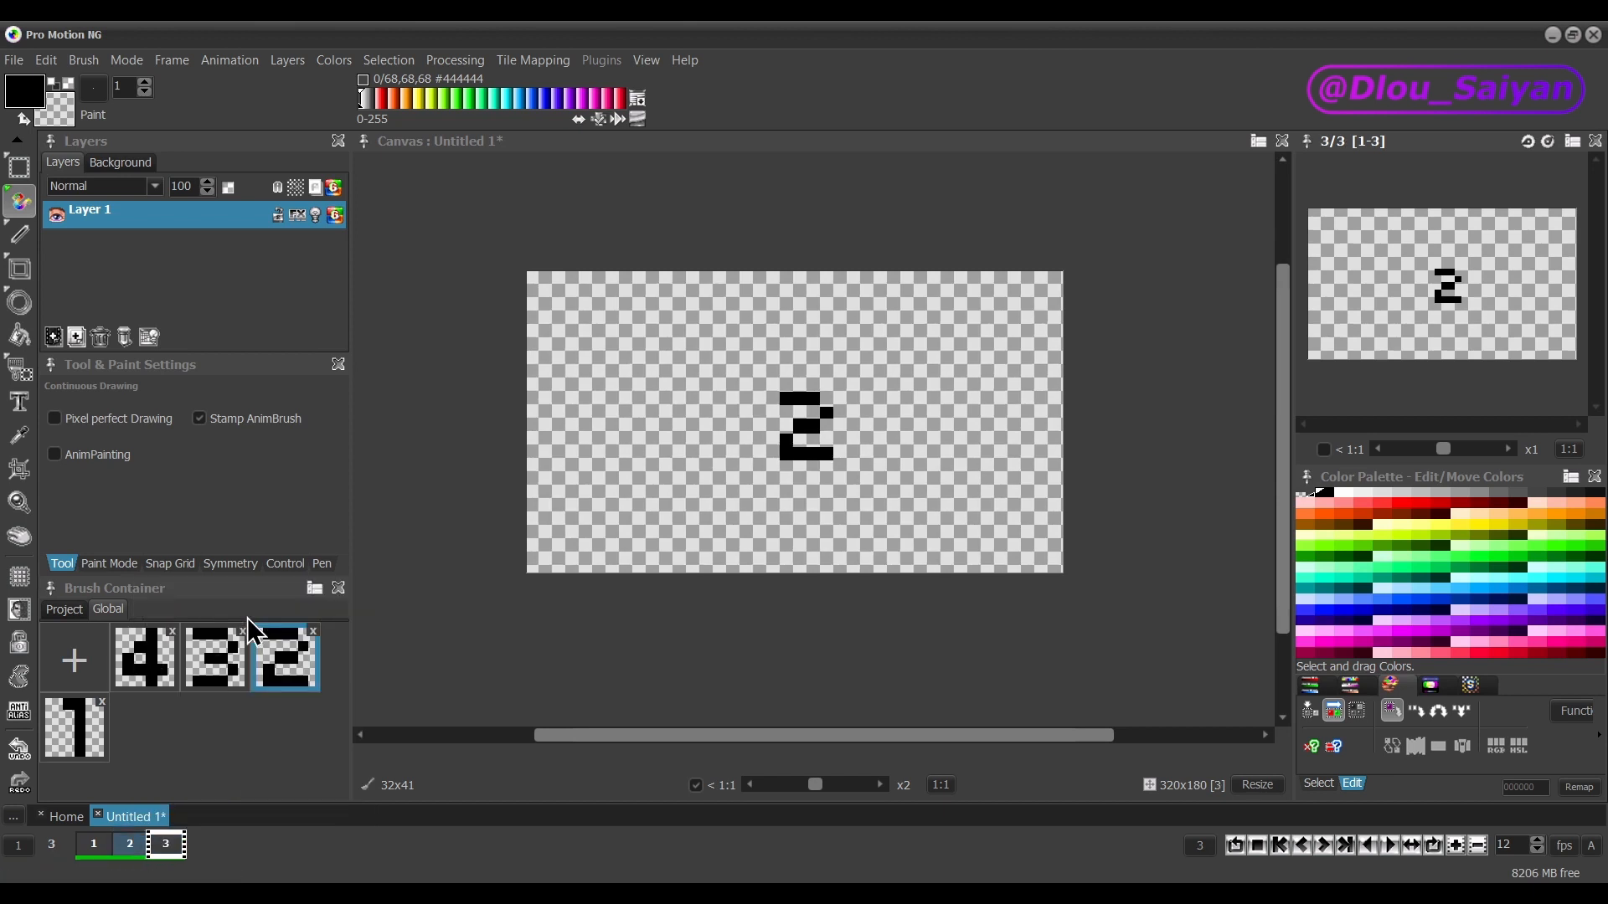
{"action": "left_click", "coordinate": [174, 846], "text": "ctrl"}
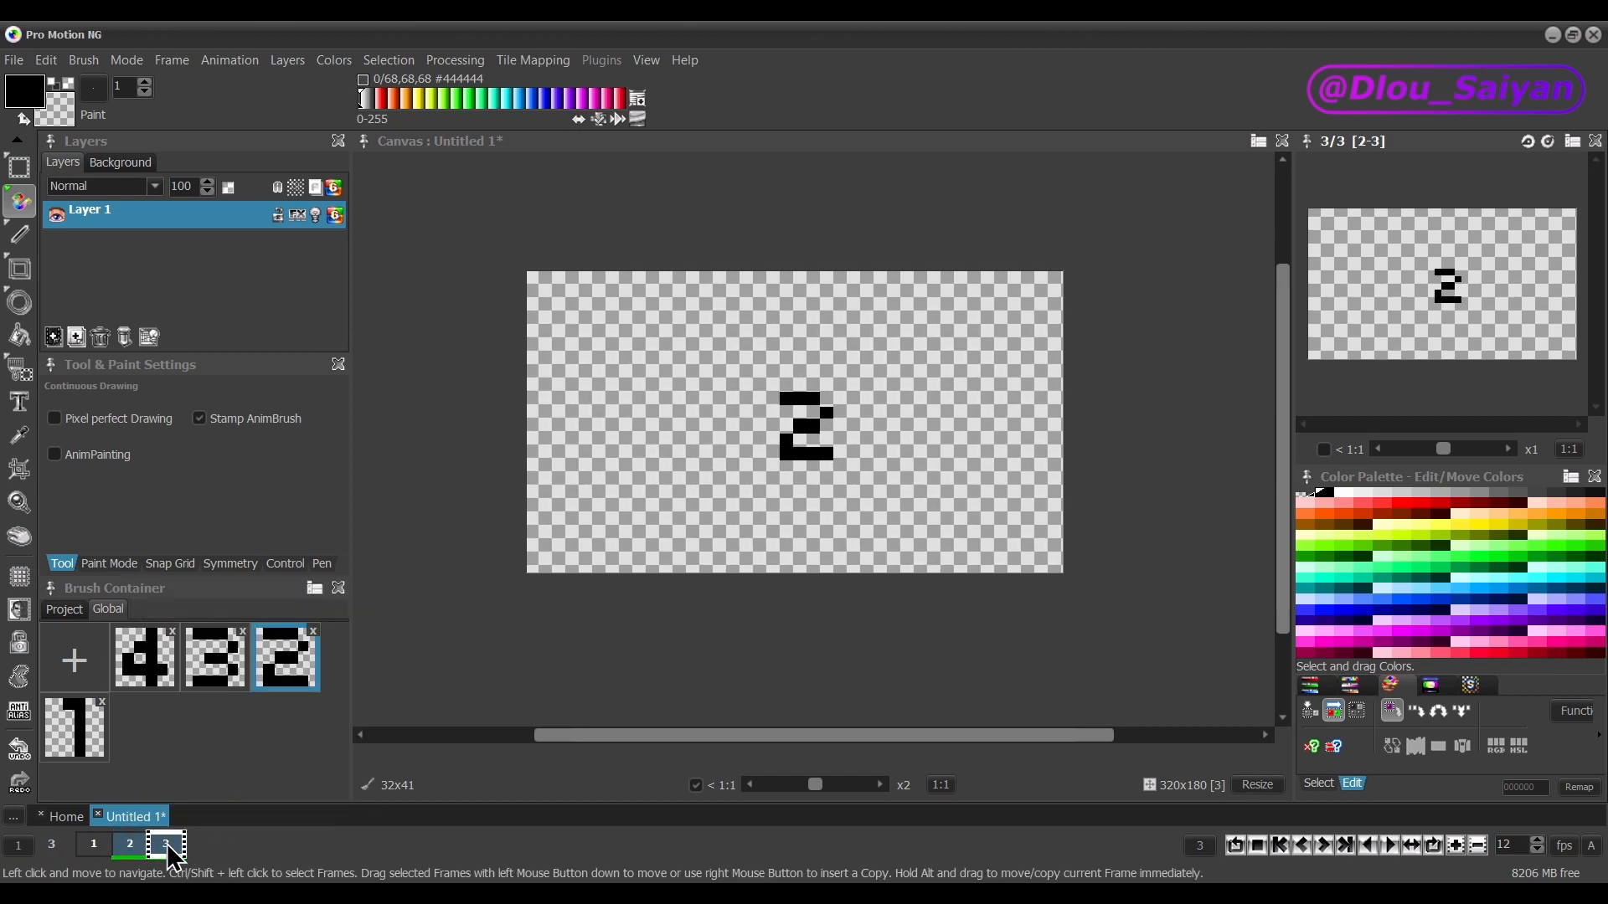
Stamp the 1 brush at the centre of frame 1 and flip through the frames to frame 3
{"action": "left_click", "coordinate": [96, 846]}
{"action": "left_click", "coordinate": [75, 728]}
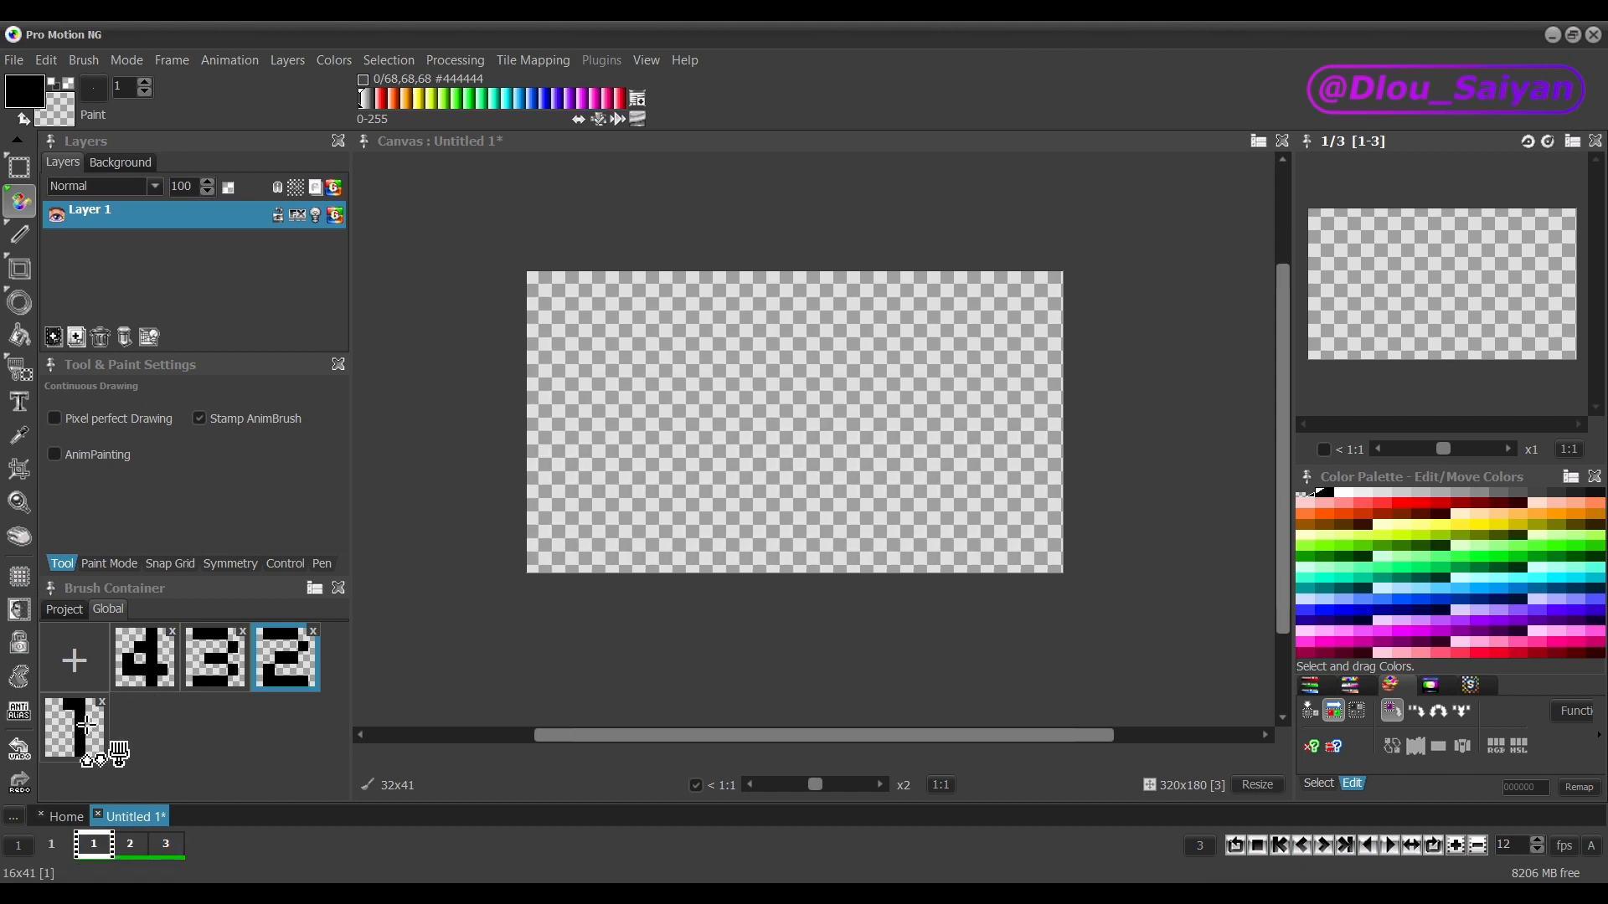
{"action": "left_click", "coordinate": [777, 424]}
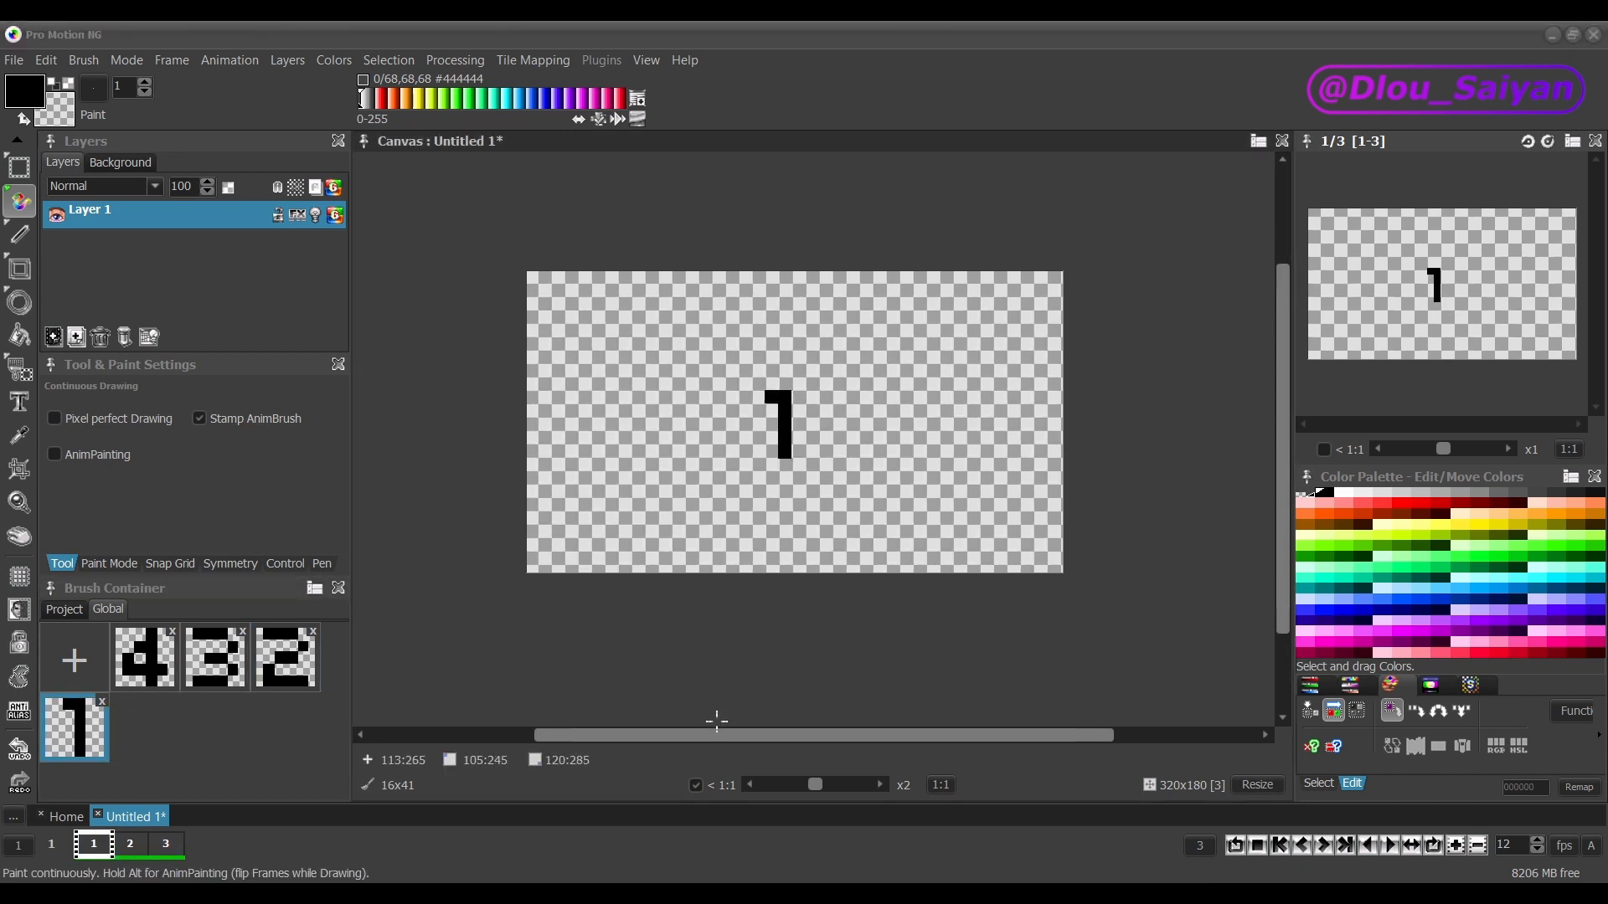
{"action": "key", "text": "2"}
{"action": "key", "text": "2"}
{"action": "key", "text": "2"}
{"action": "key", "text": "2"}
{"action": "key", "text": "2"}
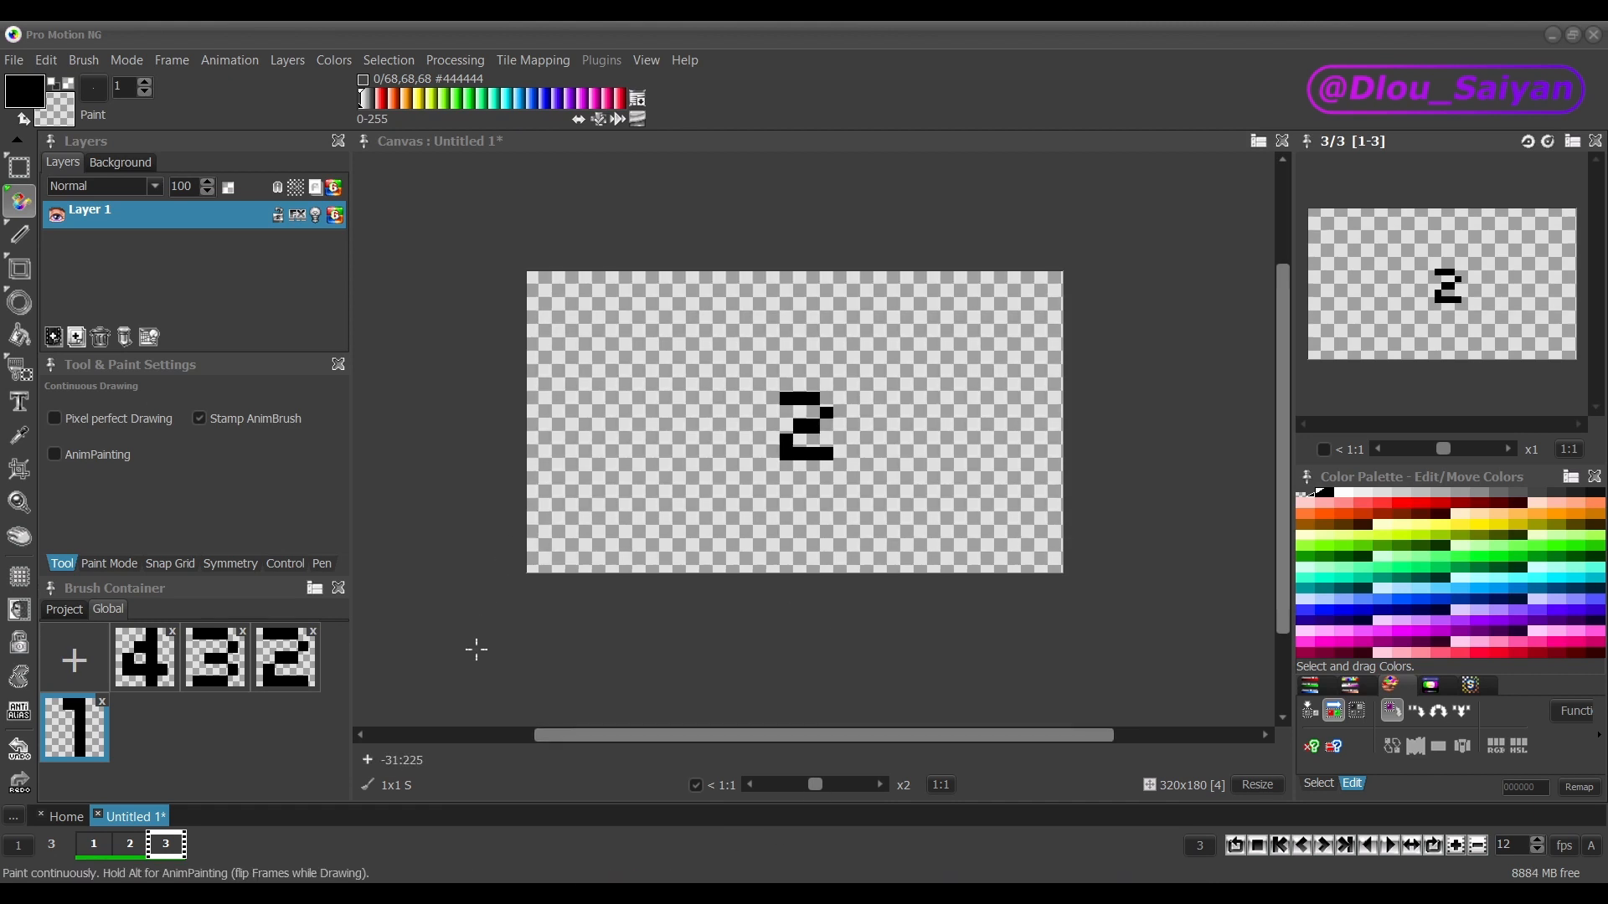
Replace the 2 on frame 3 with the 3 brush at the canvas centre and flip through the frames to check
{"action": "left_click", "coordinate": [230, 682]}
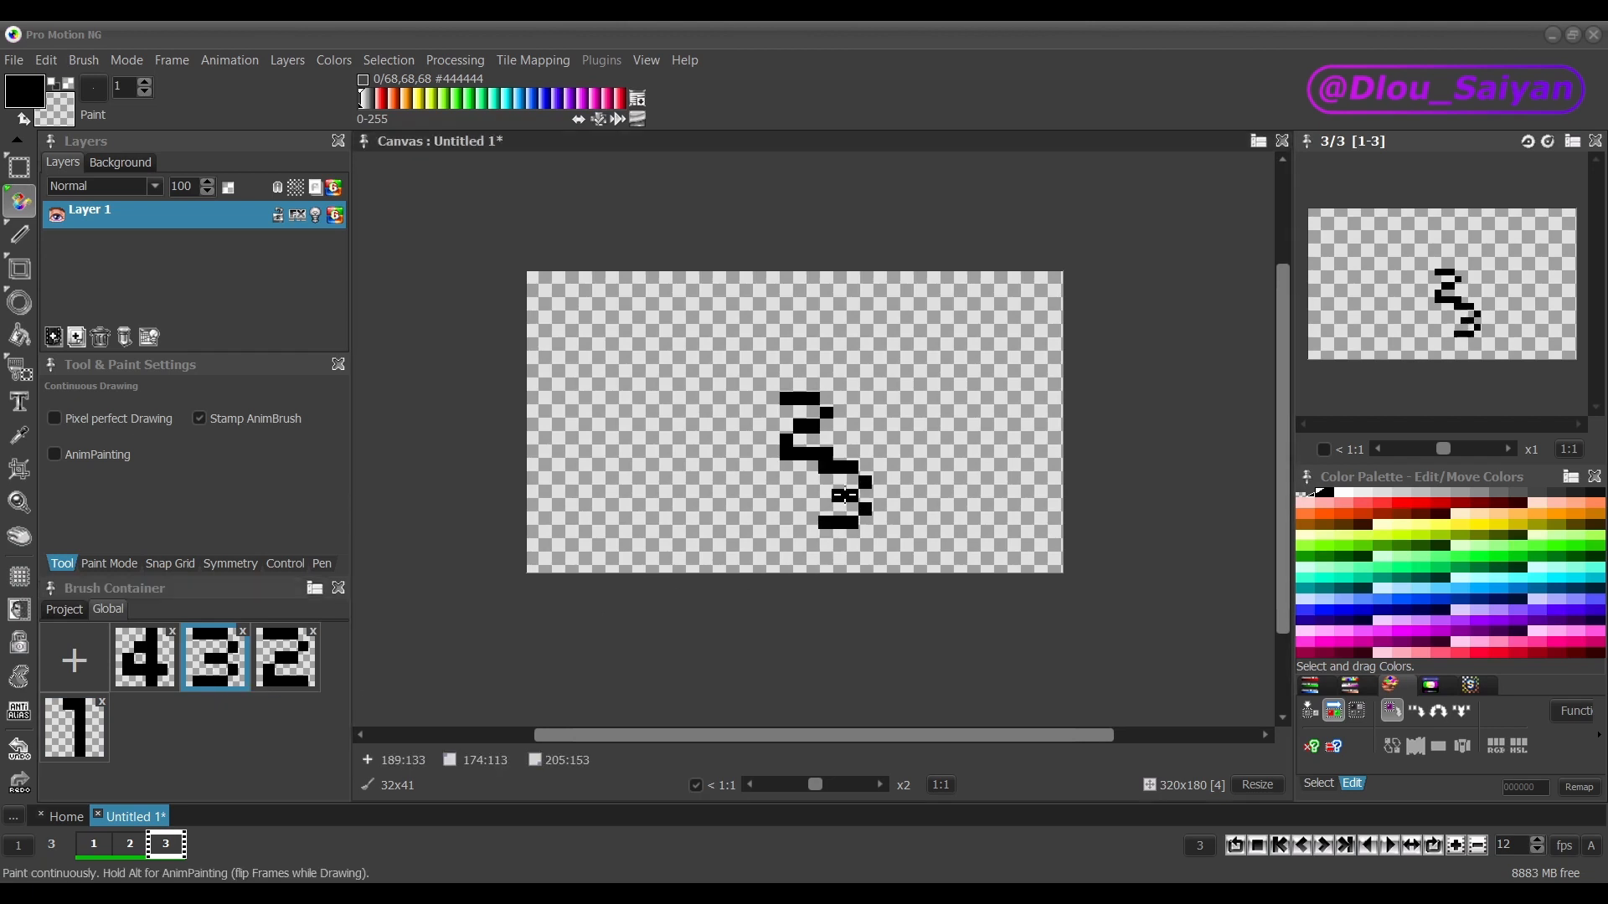
{"action": "right_click", "coordinate": [814, 421]}
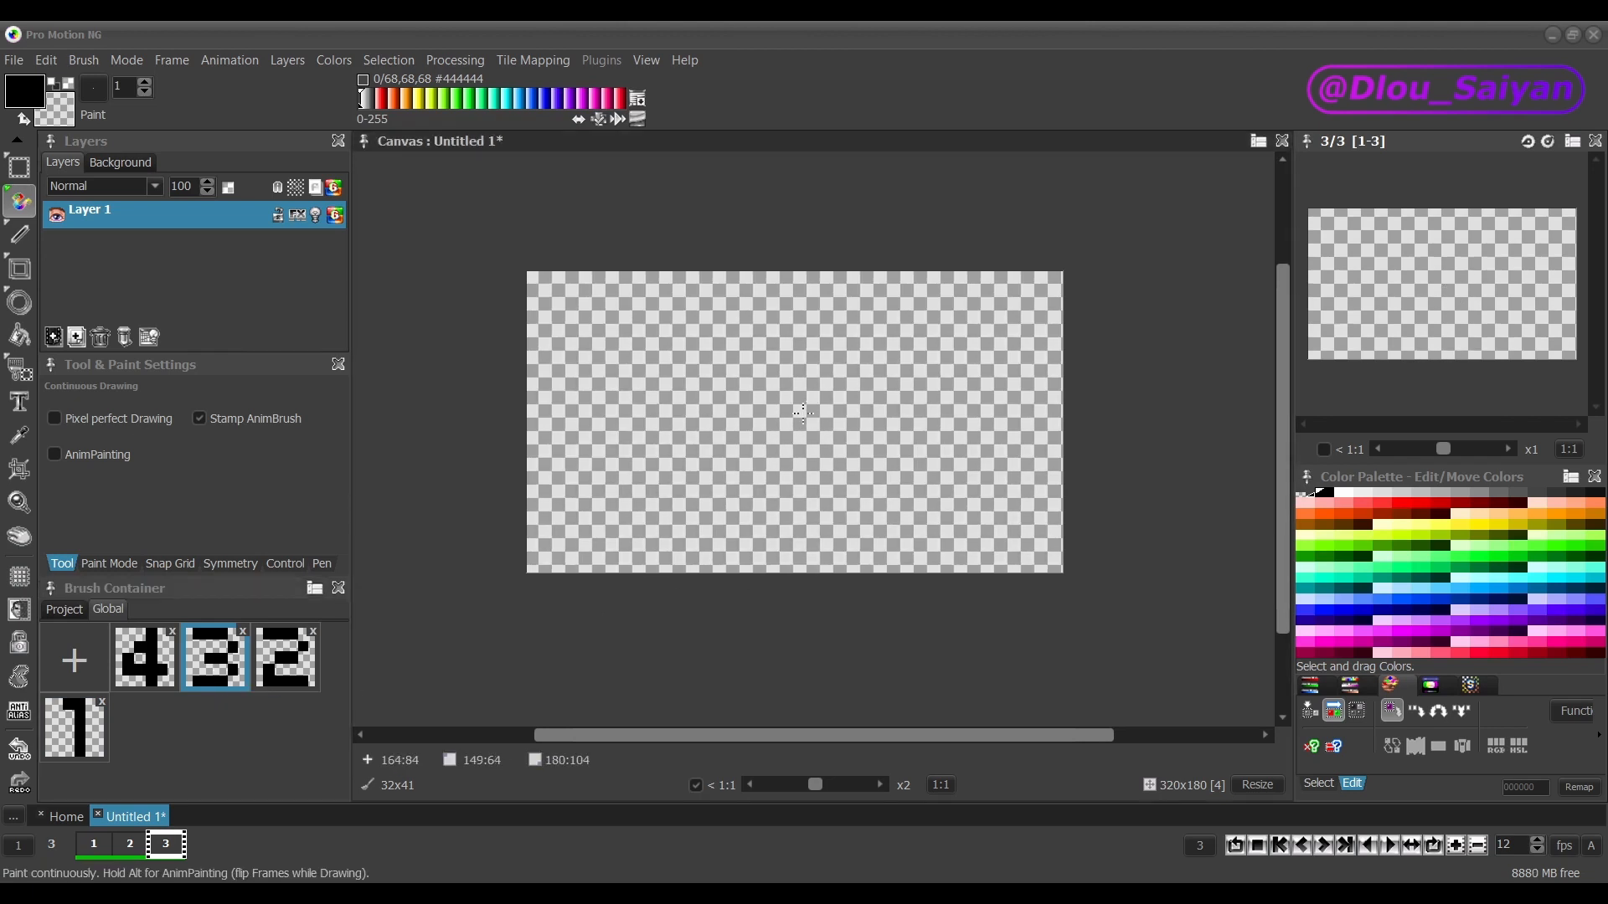
{"action": "left_click", "coordinate": [796, 429]}
{"action": "left_click", "coordinate": [860, 455]}
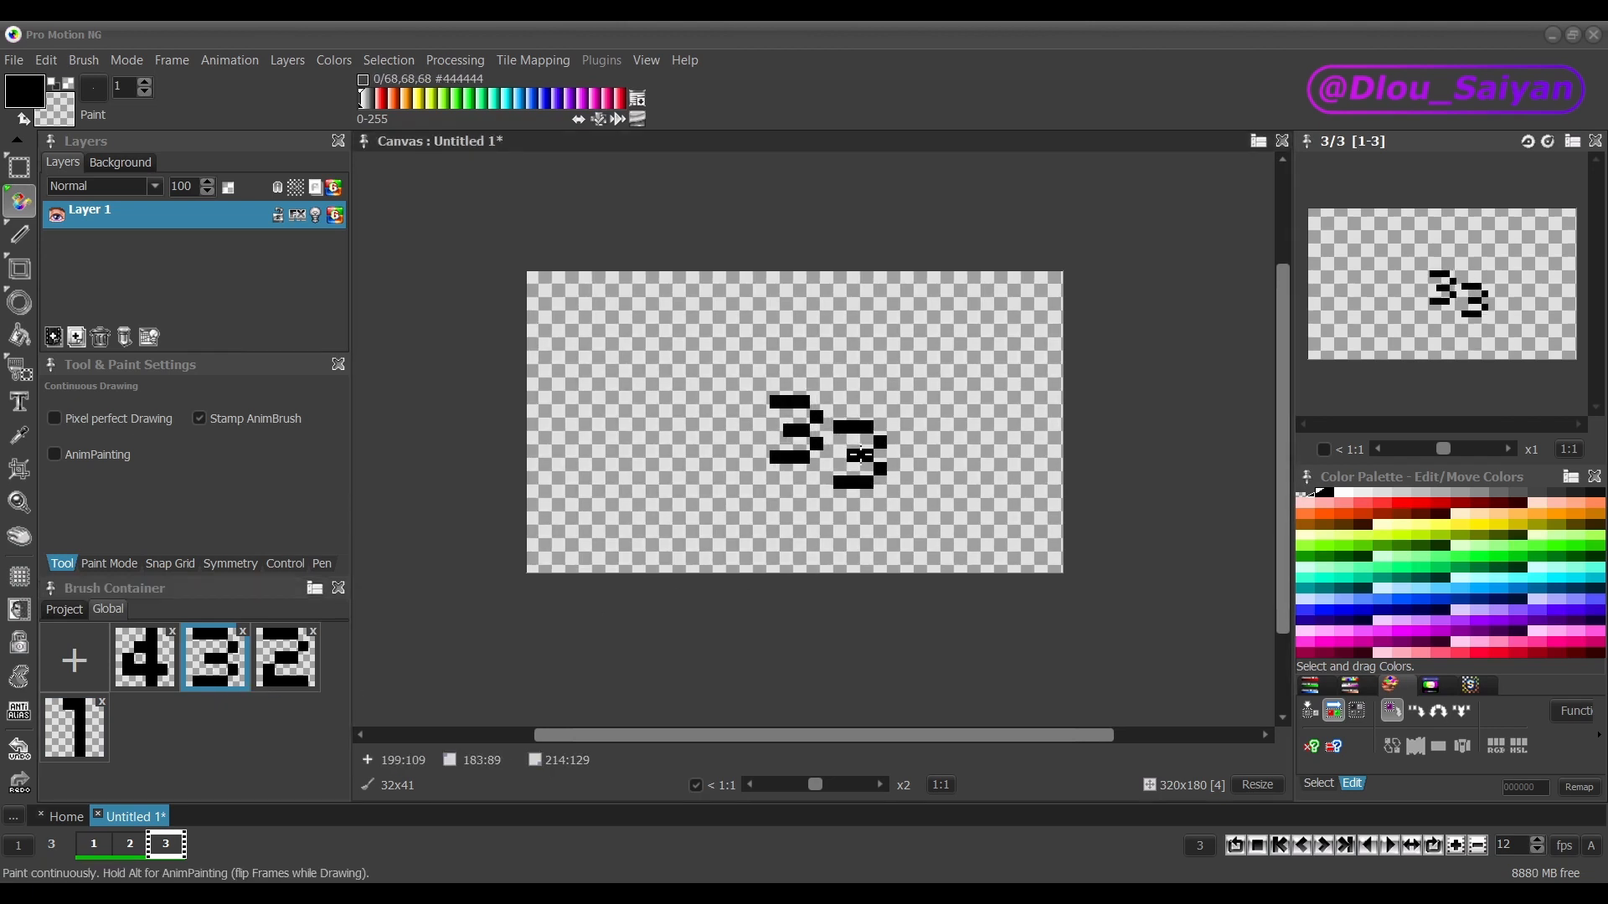
{"action": "key", "text": "1"}
{"action": "key", "text": "1"}
{"action": "key", "text": "2"}
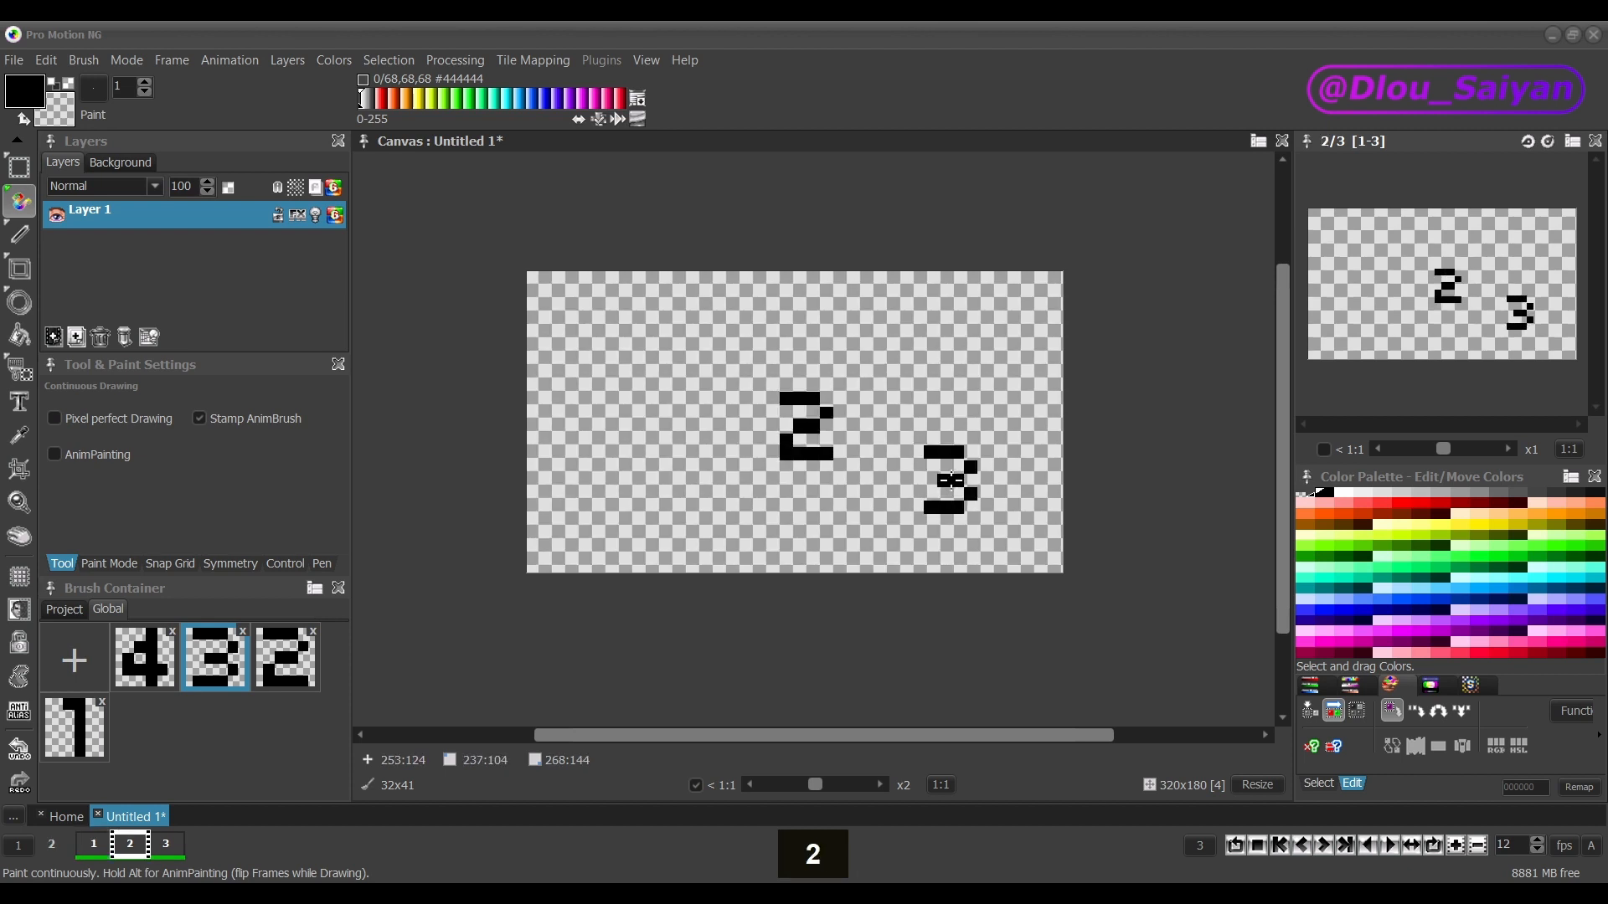
{"action": "key", "text": "2"}
{"action": "key", "text": "period"}
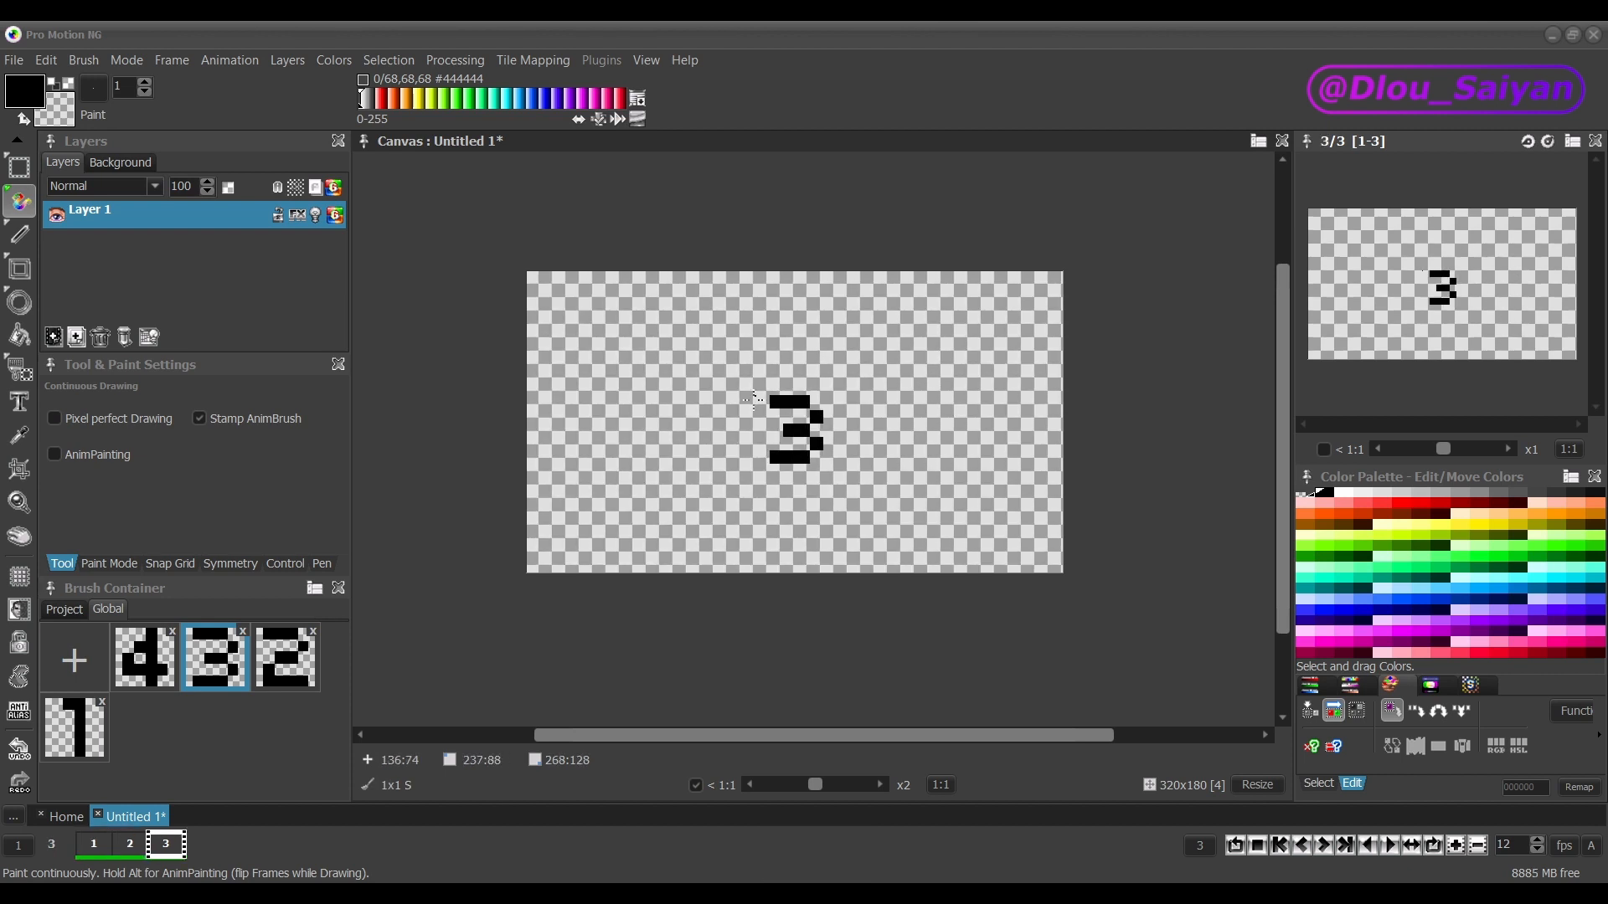
Move frame 3 in front of frame 2 in the timeline and flip through the new order
{"action": "left_click", "coordinate": [164, 848], "text": "ctrl"}
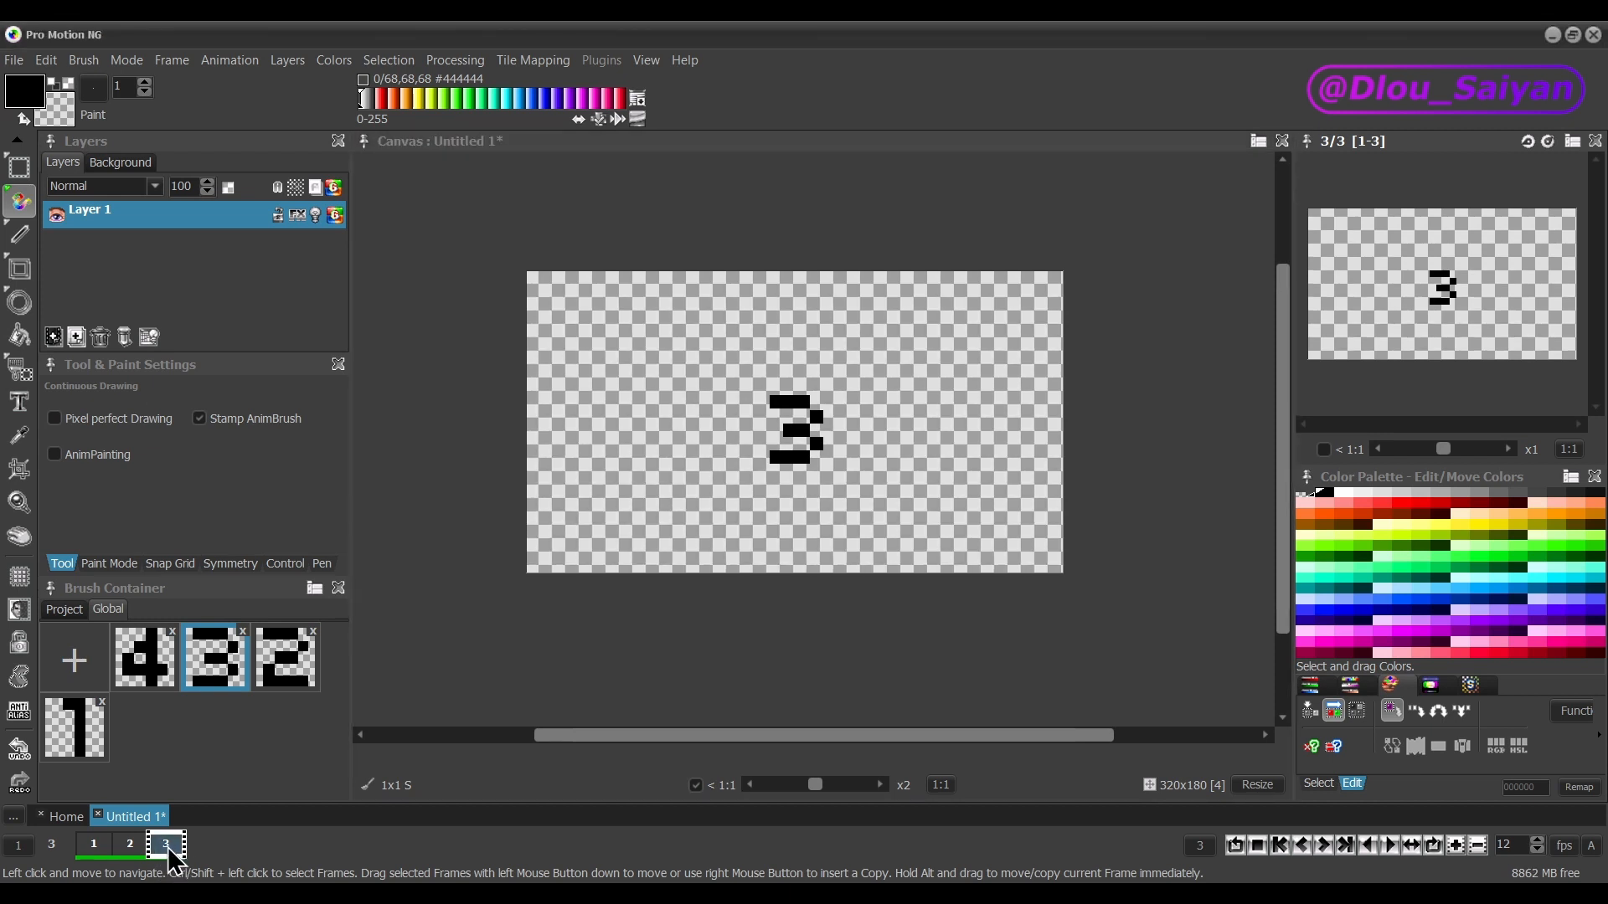
{"action": "left_click", "coordinate": [136, 848]}
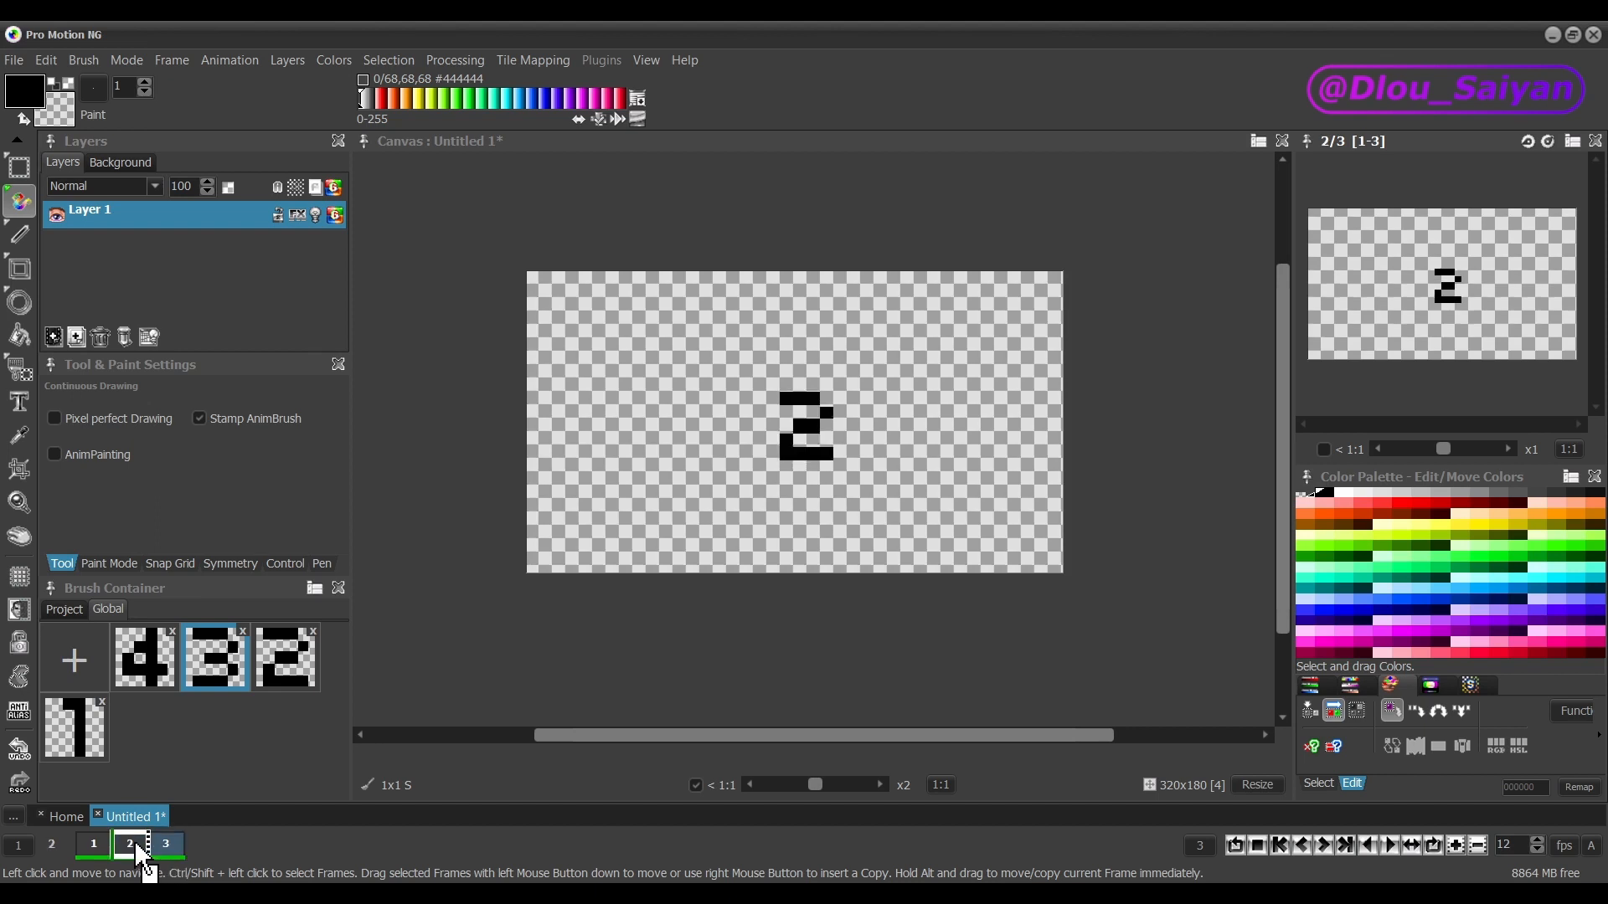
{"action": "mouse_move", "coordinate": [113, 841]}
{"action": "left_mouse_down"}
{"action": "mouse_move", "coordinate": [92, 841]}
{"action": "mouse_move", "coordinate": [170, 846]}
{"action": "mouse_move", "coordinate": [128, 846]}
{"action": "left_mouse_up"}
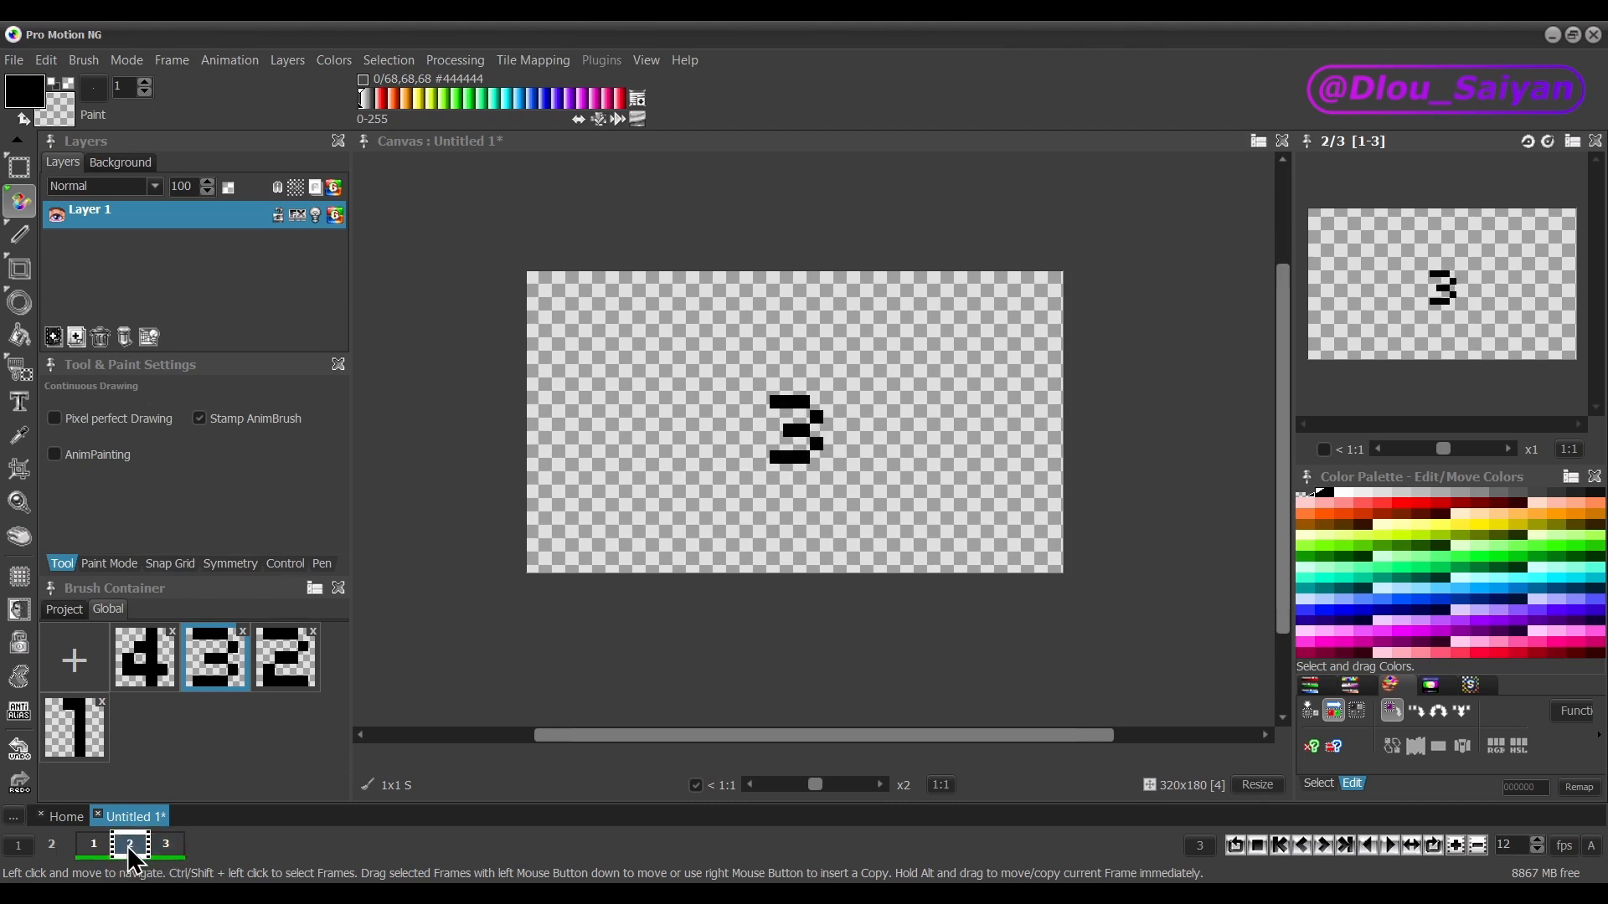
{"action": "key", "text": "1"}
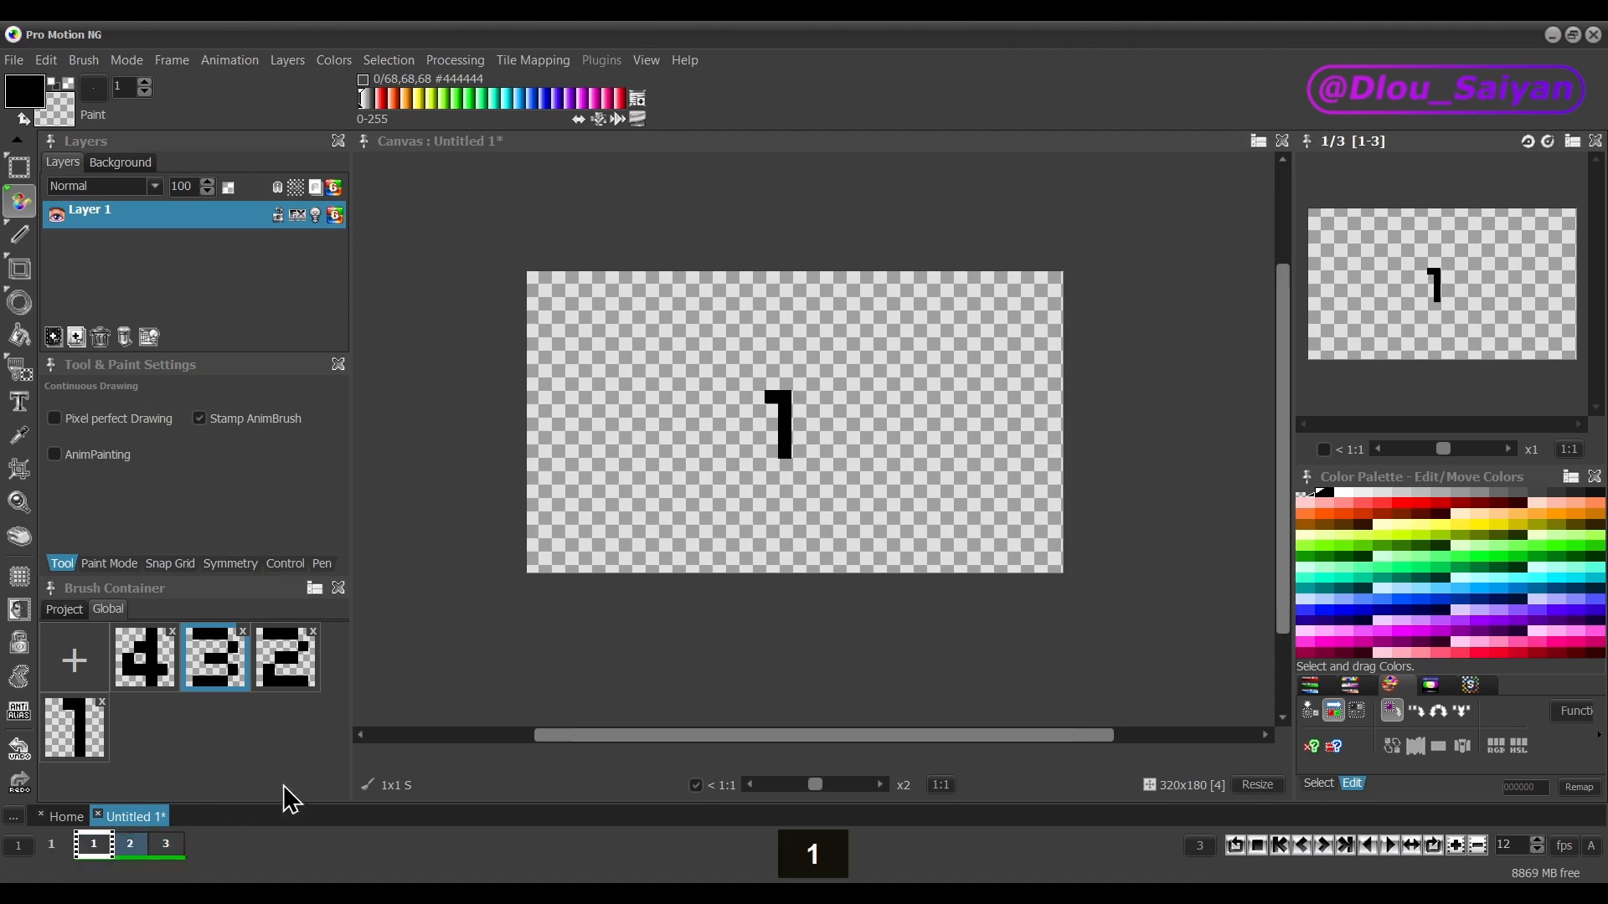
{"action": "key", "text": "2"}
{"action": "key", "text": "2"}
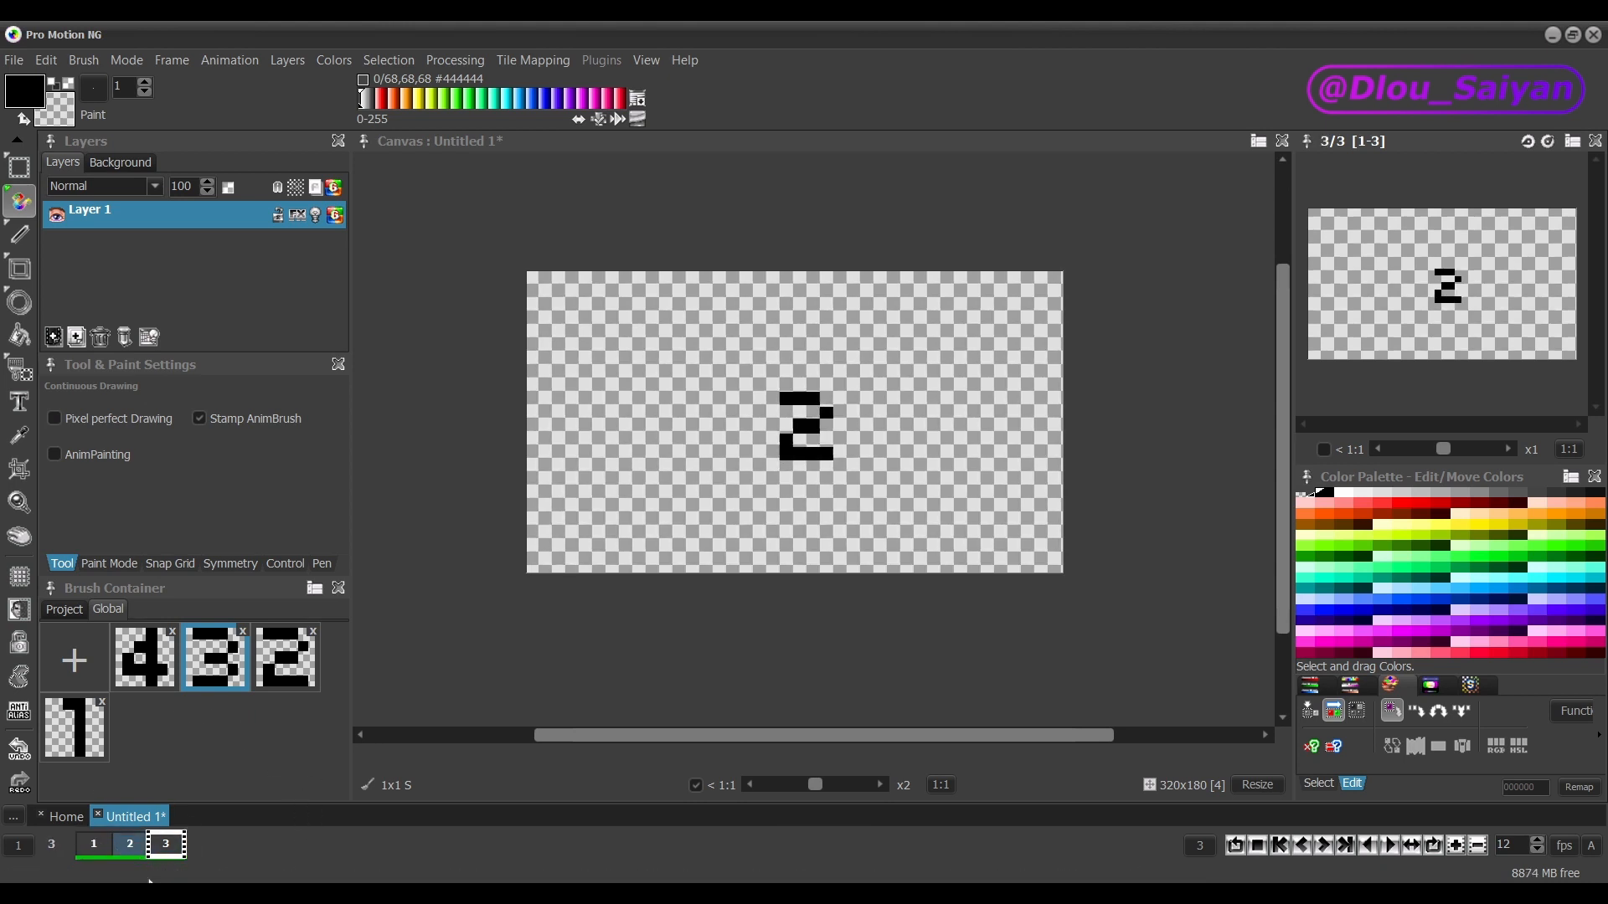
Insert a copy of frame 2 at the end of the timeline as frame 4 and flip through all frames
{"action": "left_click", "coordinate": [131, 850]}
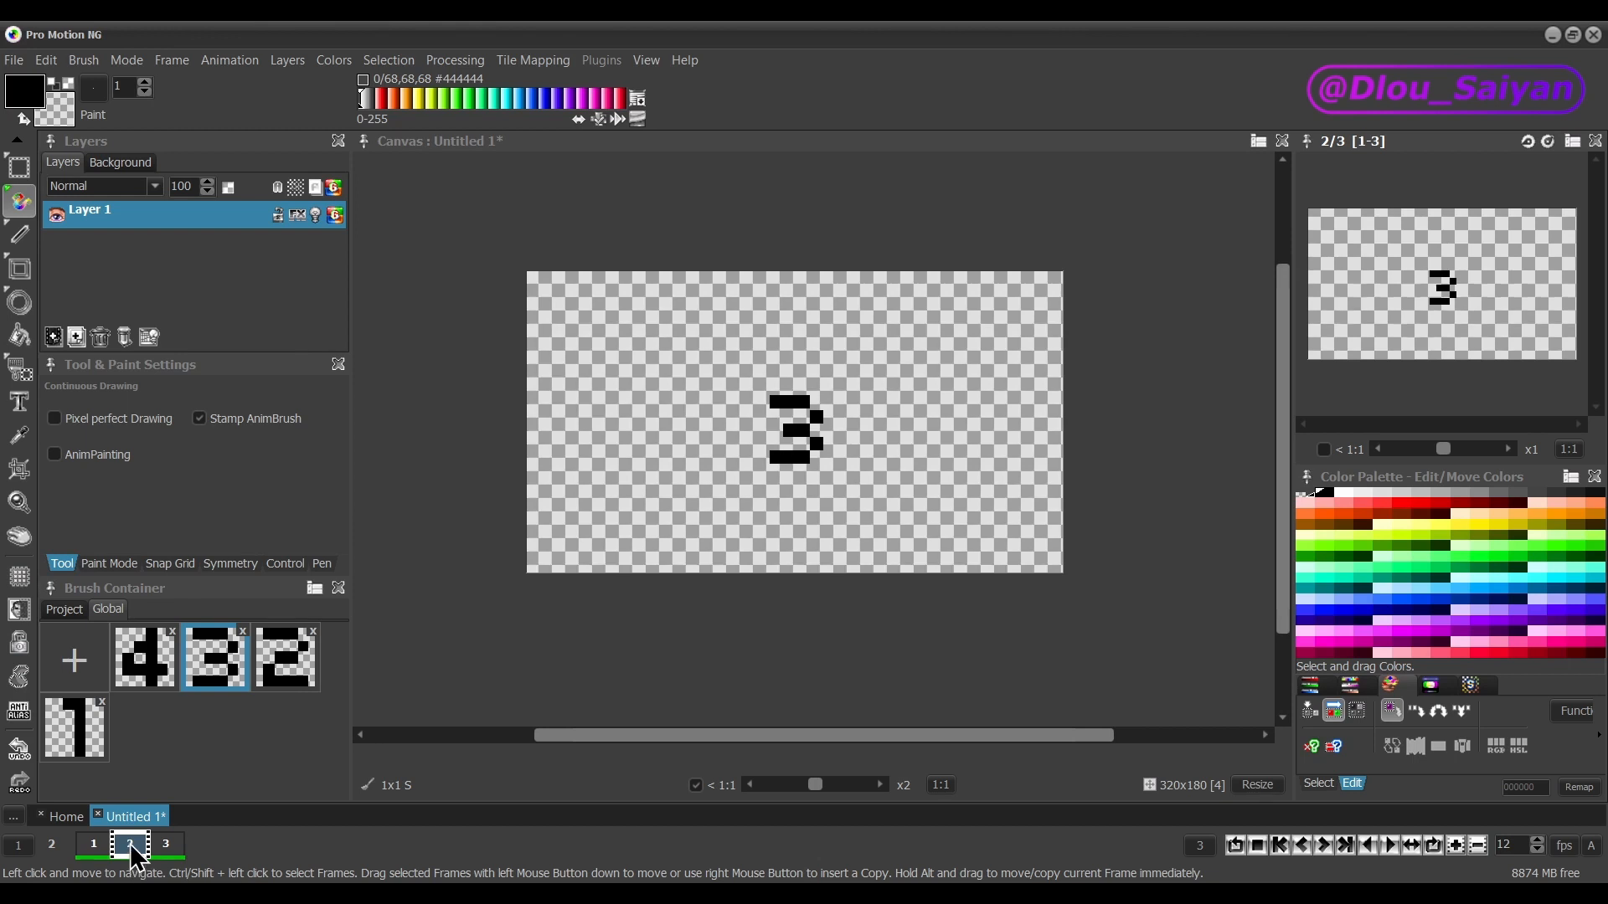
{"action": "left_click_drag", "start_coordinate": [129, 843], "coordinate": [201, 850]}
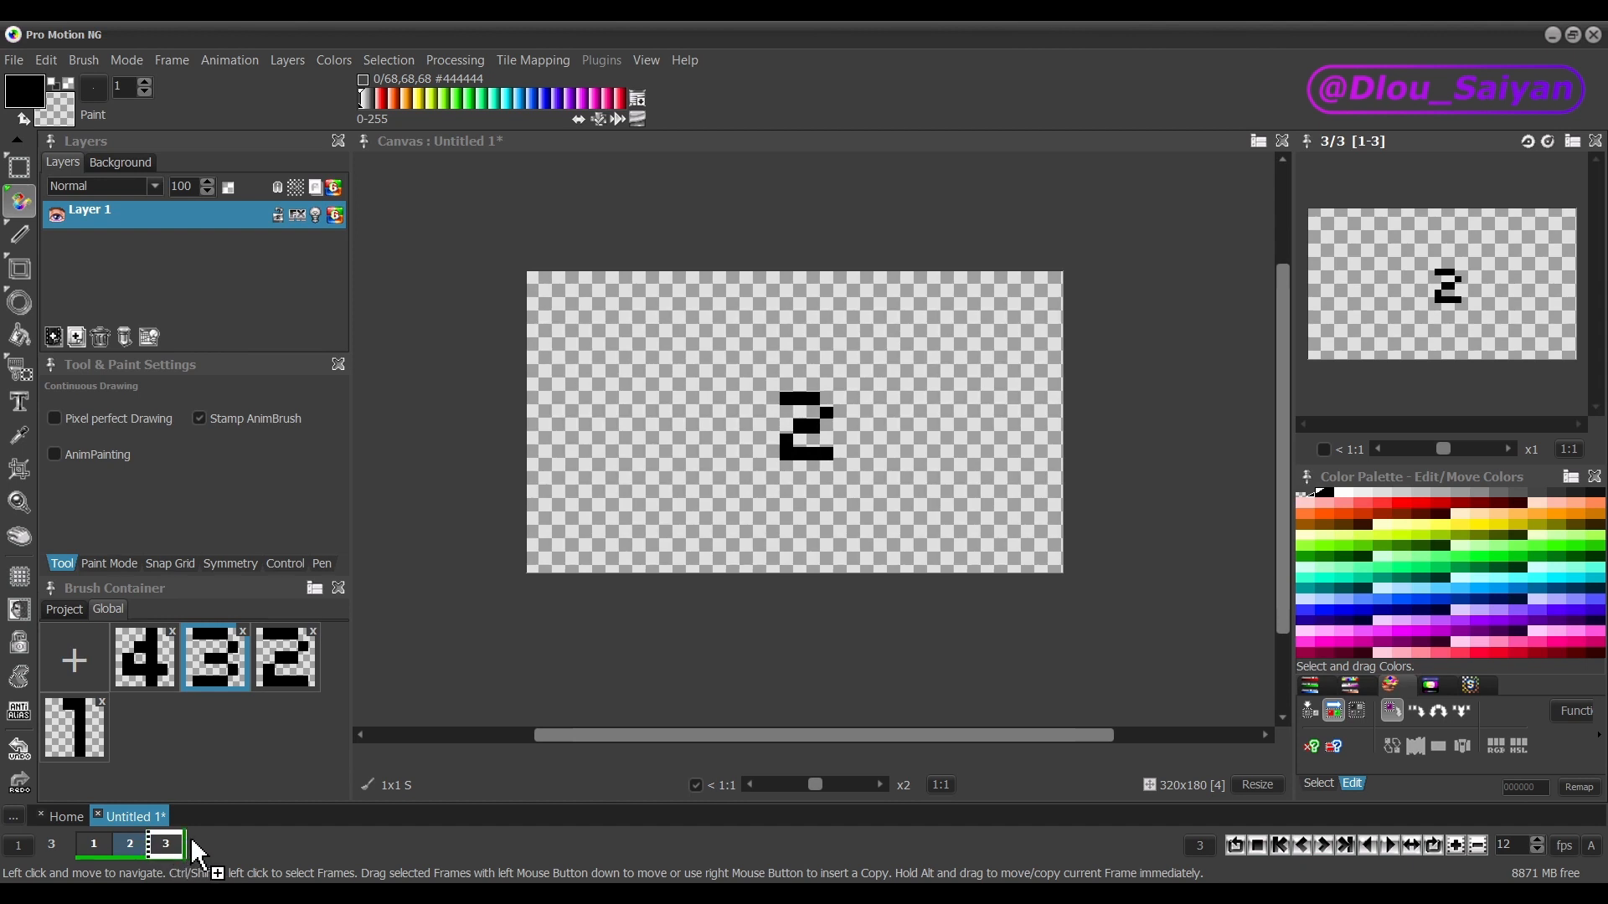
{"action": "left_click_drag", "start_coordinate": [191, 842], "coordinate": [191, 842]}
{"action": "left_click", "coordinate": [98, 843]}
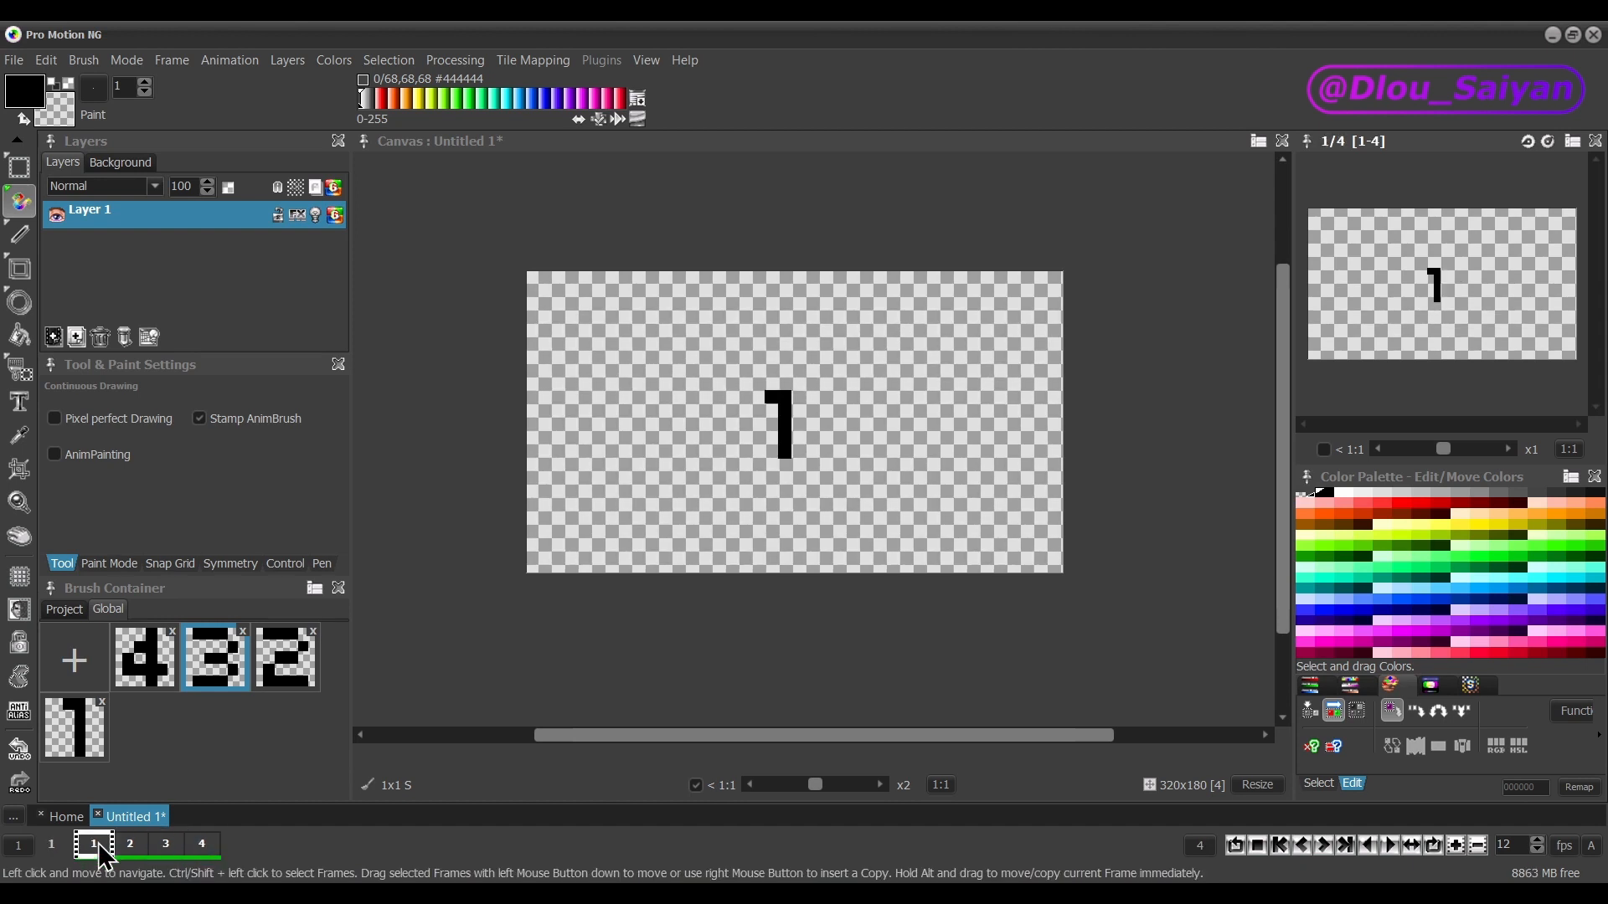
{"action": "key", "text": "2"}
{"action": "key", "text": "2"}
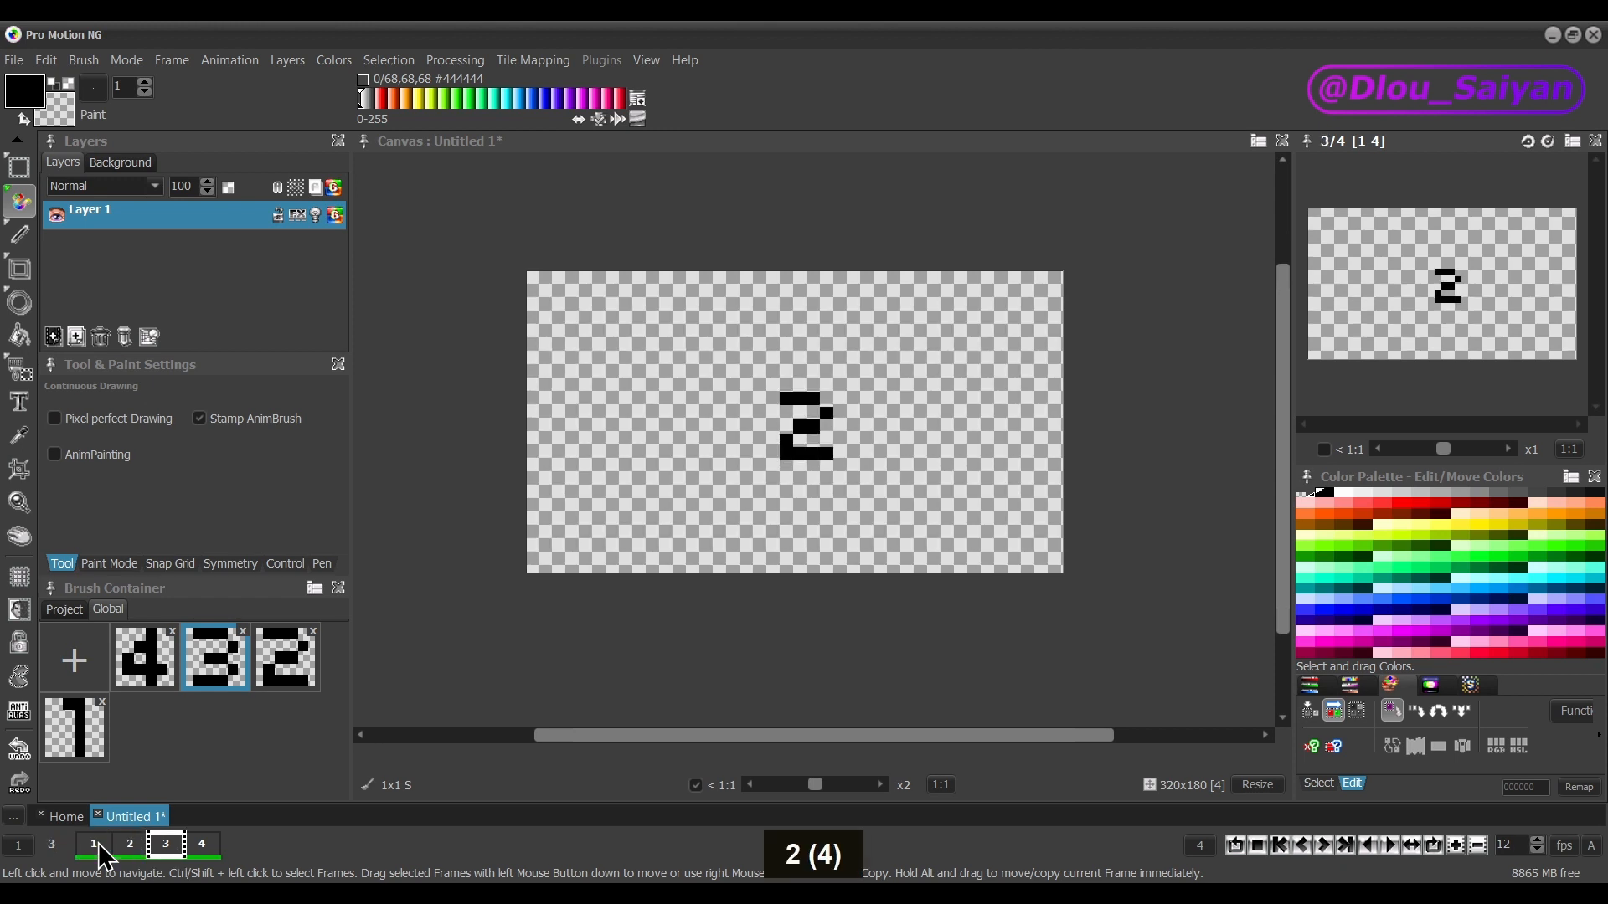
{"action": "key", "text": "2"}
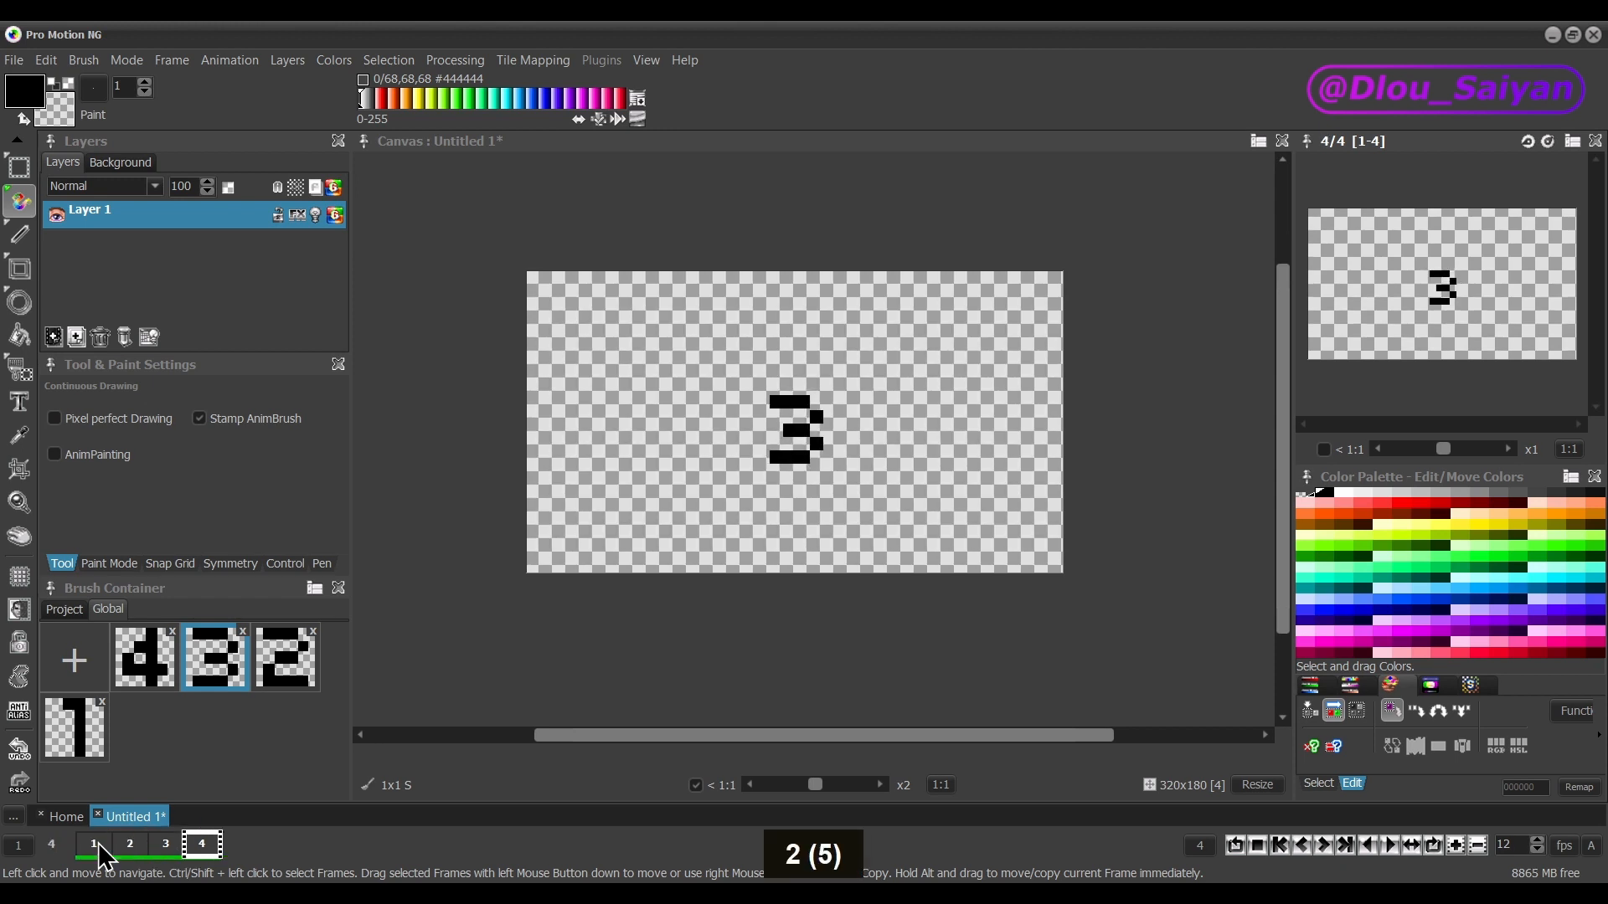
Select the non-adjacent frames 2 and 4 together, move them to the end of the timeline, and flip through the result
{"action": "key", "text": "ctrl"}
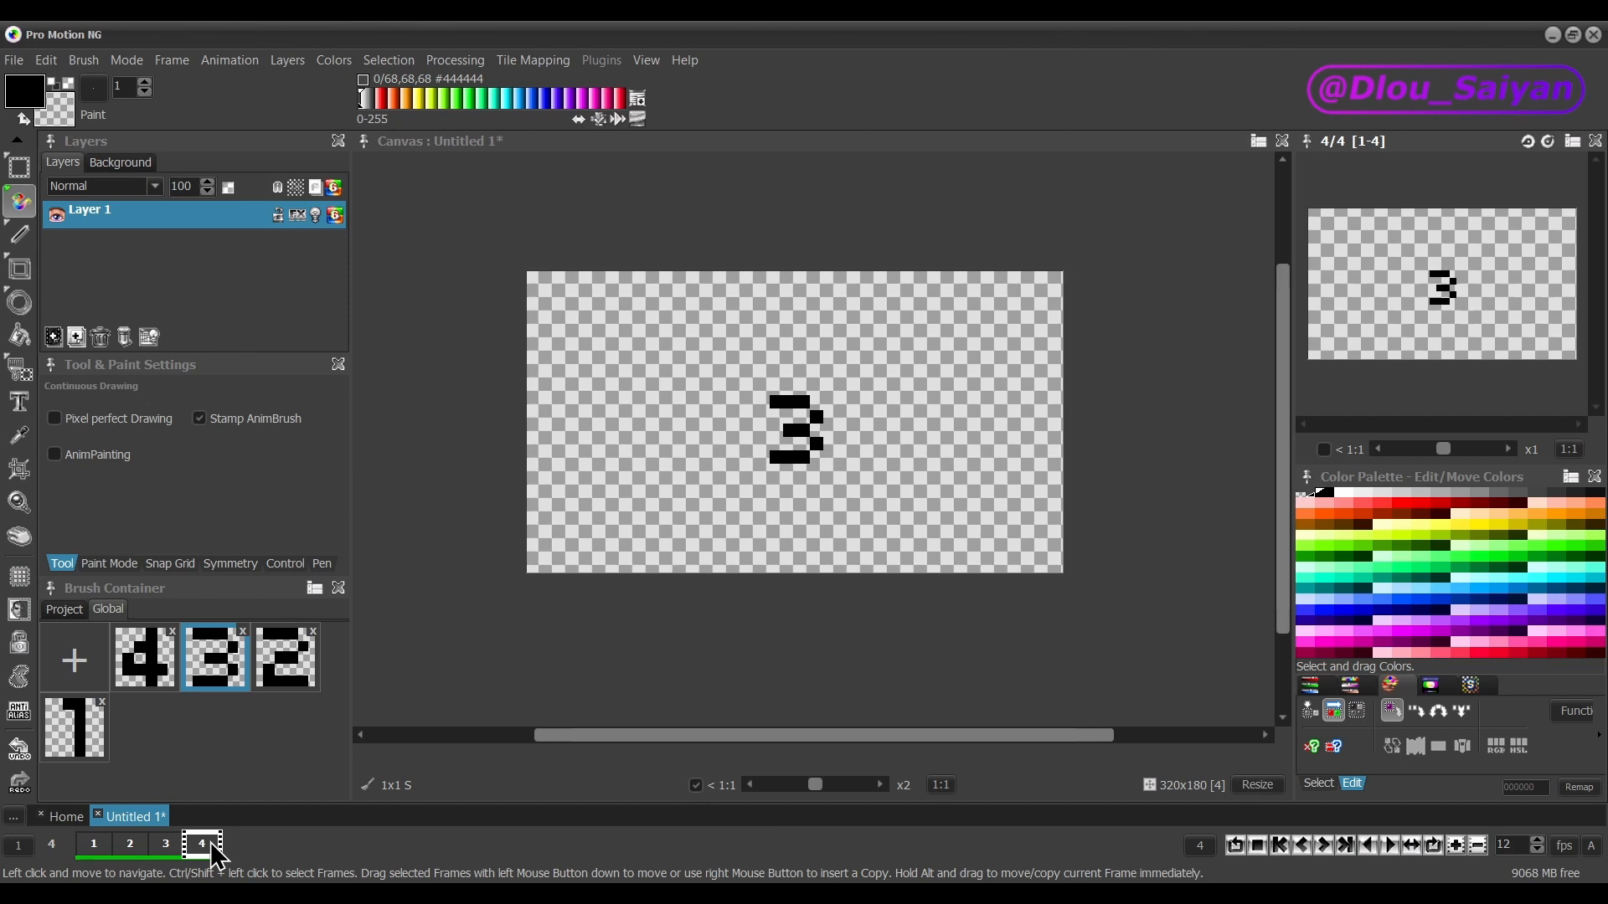
{"action": "key", "text": "ctrl"}
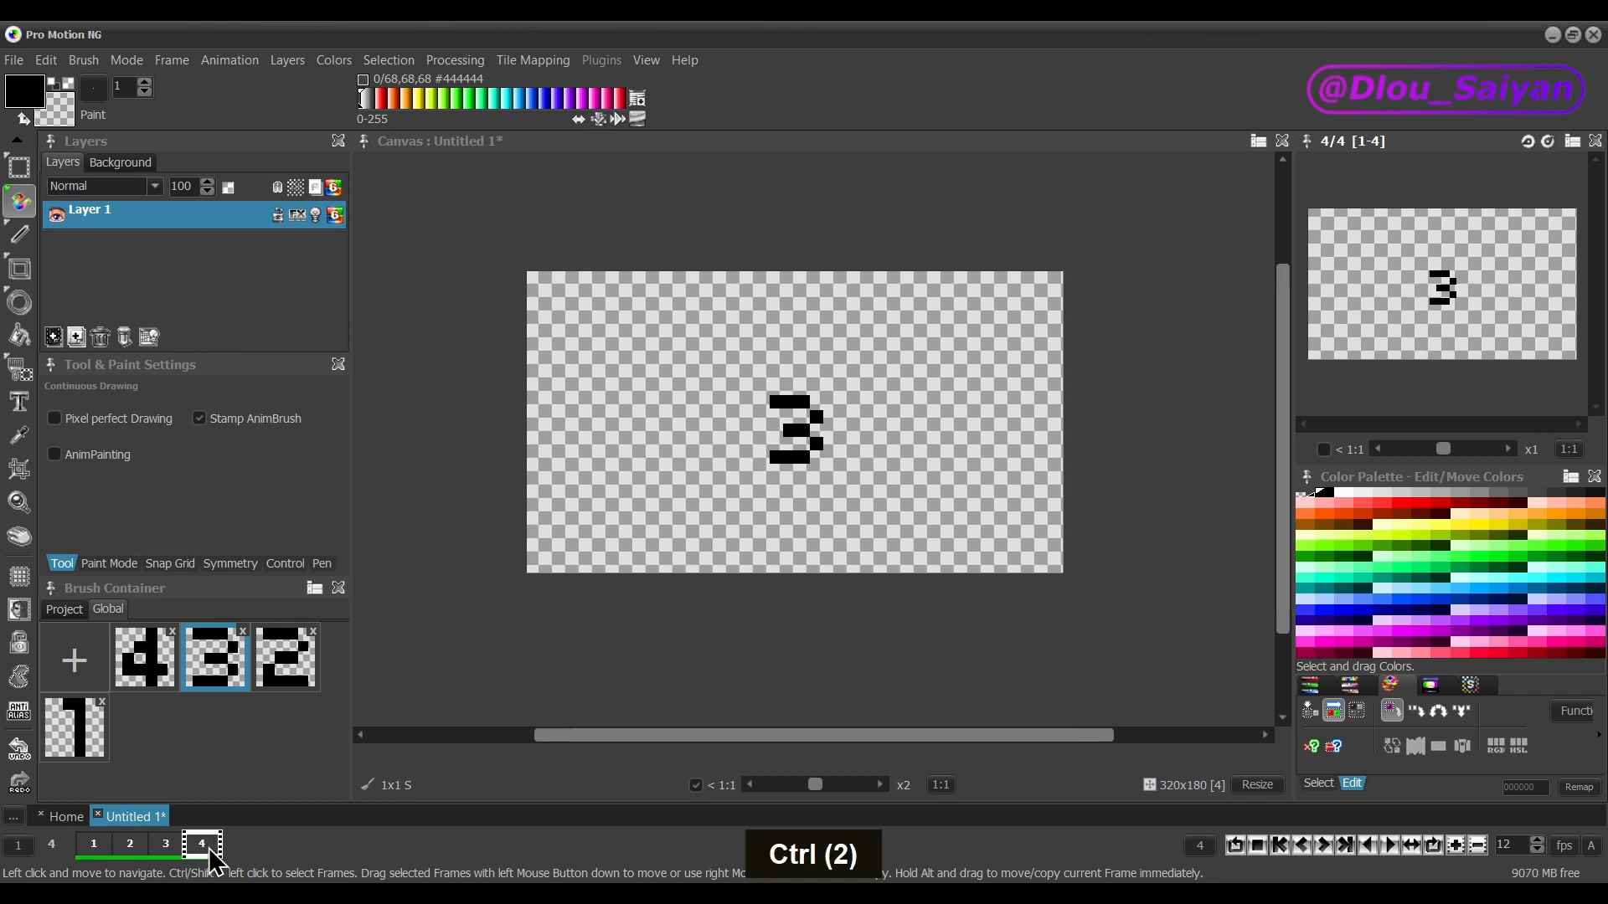
{"action": "left_click", "coordinate": [131, 844]}
{"action": "left_click_drag", "start_coordinate": [133, 844], "coordinate": [232, 847]}
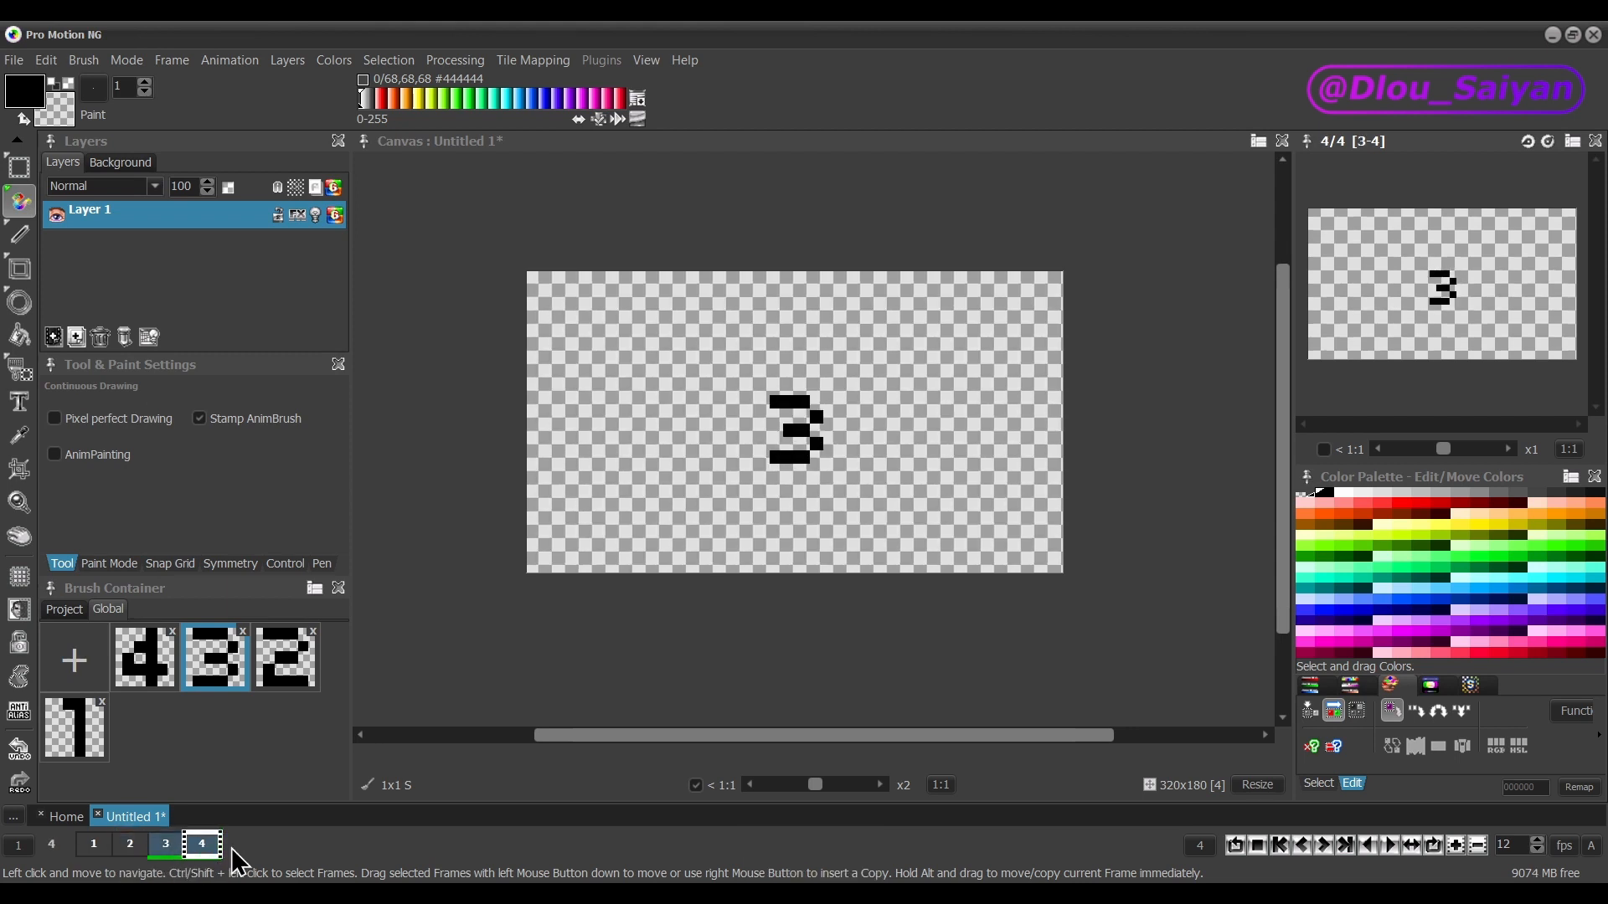
{"action": "left_click", "coordinate": [101, 846]}
{"action": "key", "text": "2"}
{"action": "key", "text": "2"}
{"action": "key", "text": "2"}
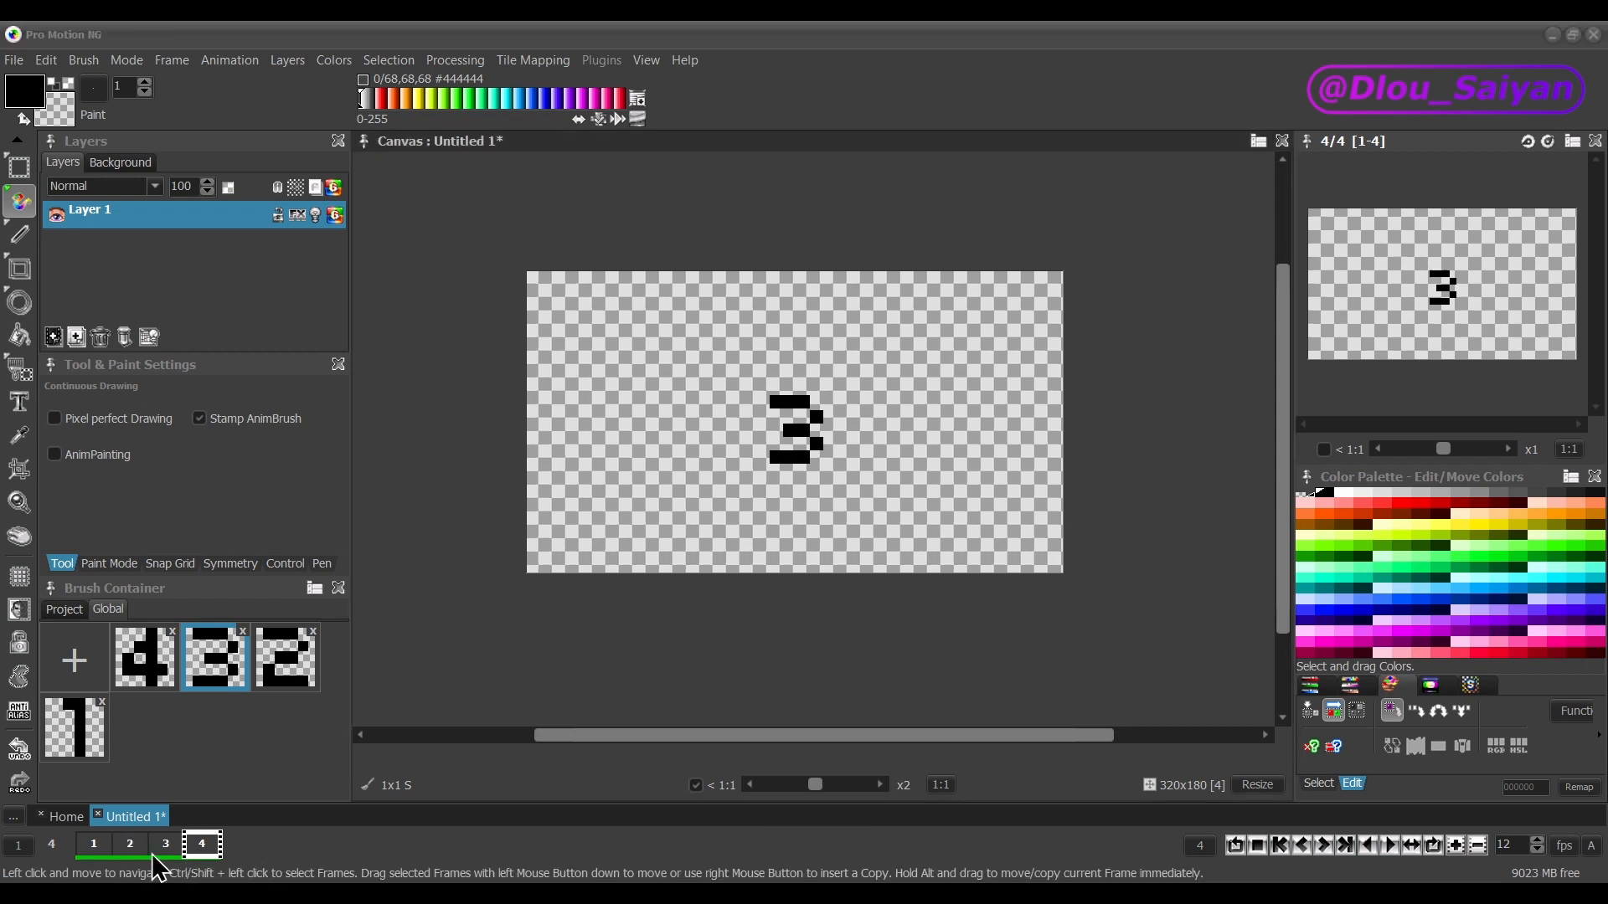
Select the range of frames 1 to 3, copy it to the end after frame 4, and flip through the frames from frame 1
{"action": "left_click", "coordinate": [102, 846]}
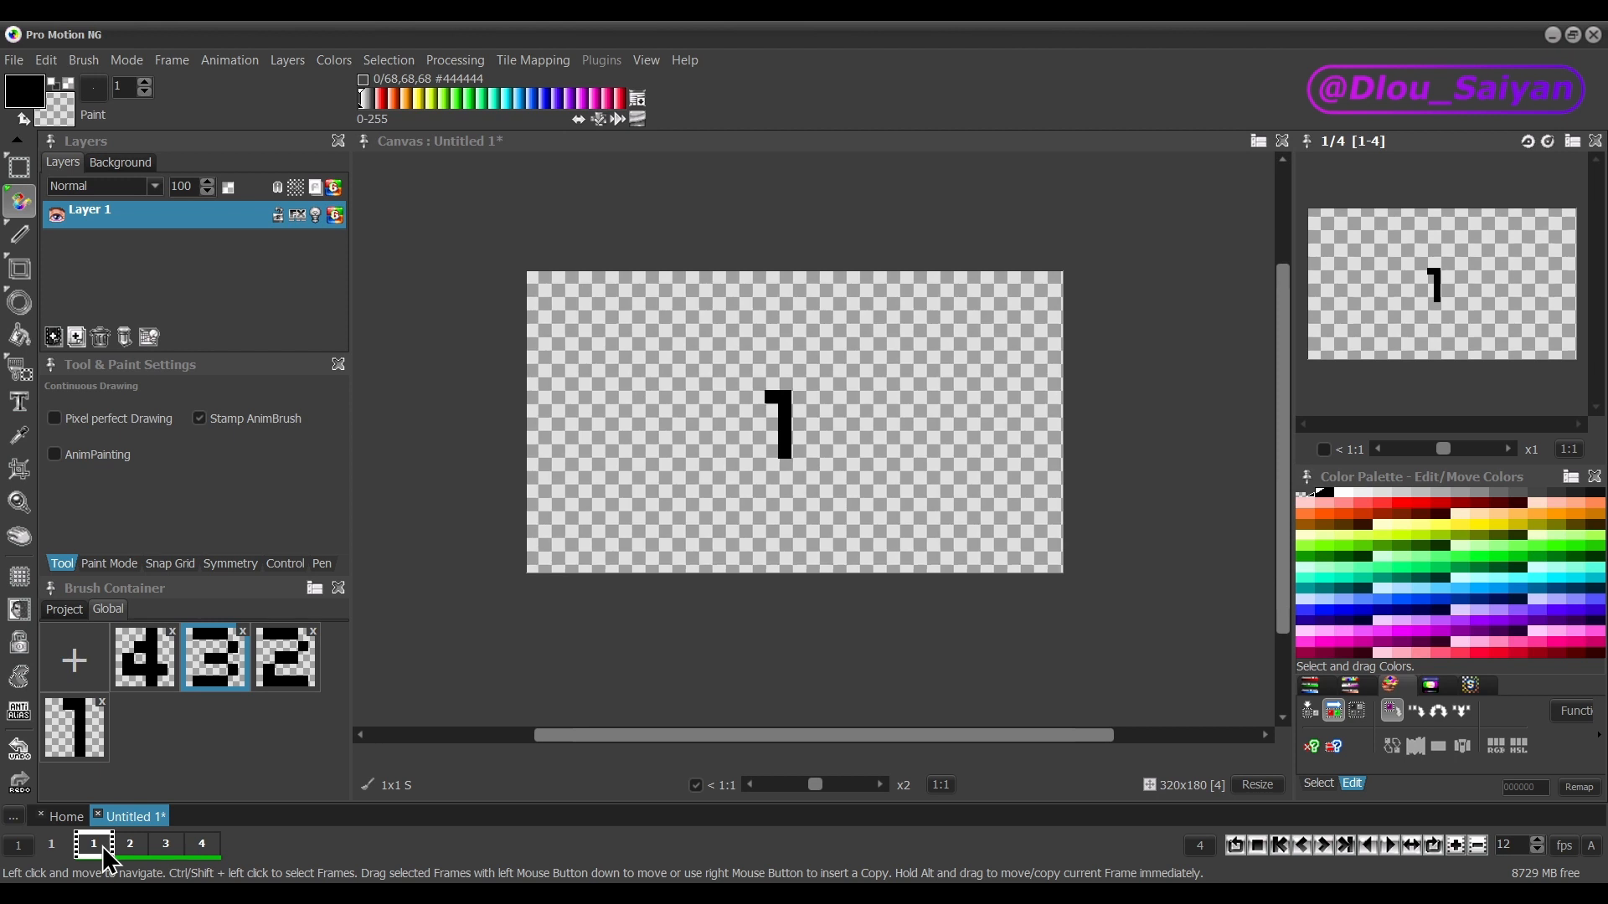
{"action": "key", "text": "shift"}
{"action": "left_click", "coordinate": [163, 845], "text": "shift"}
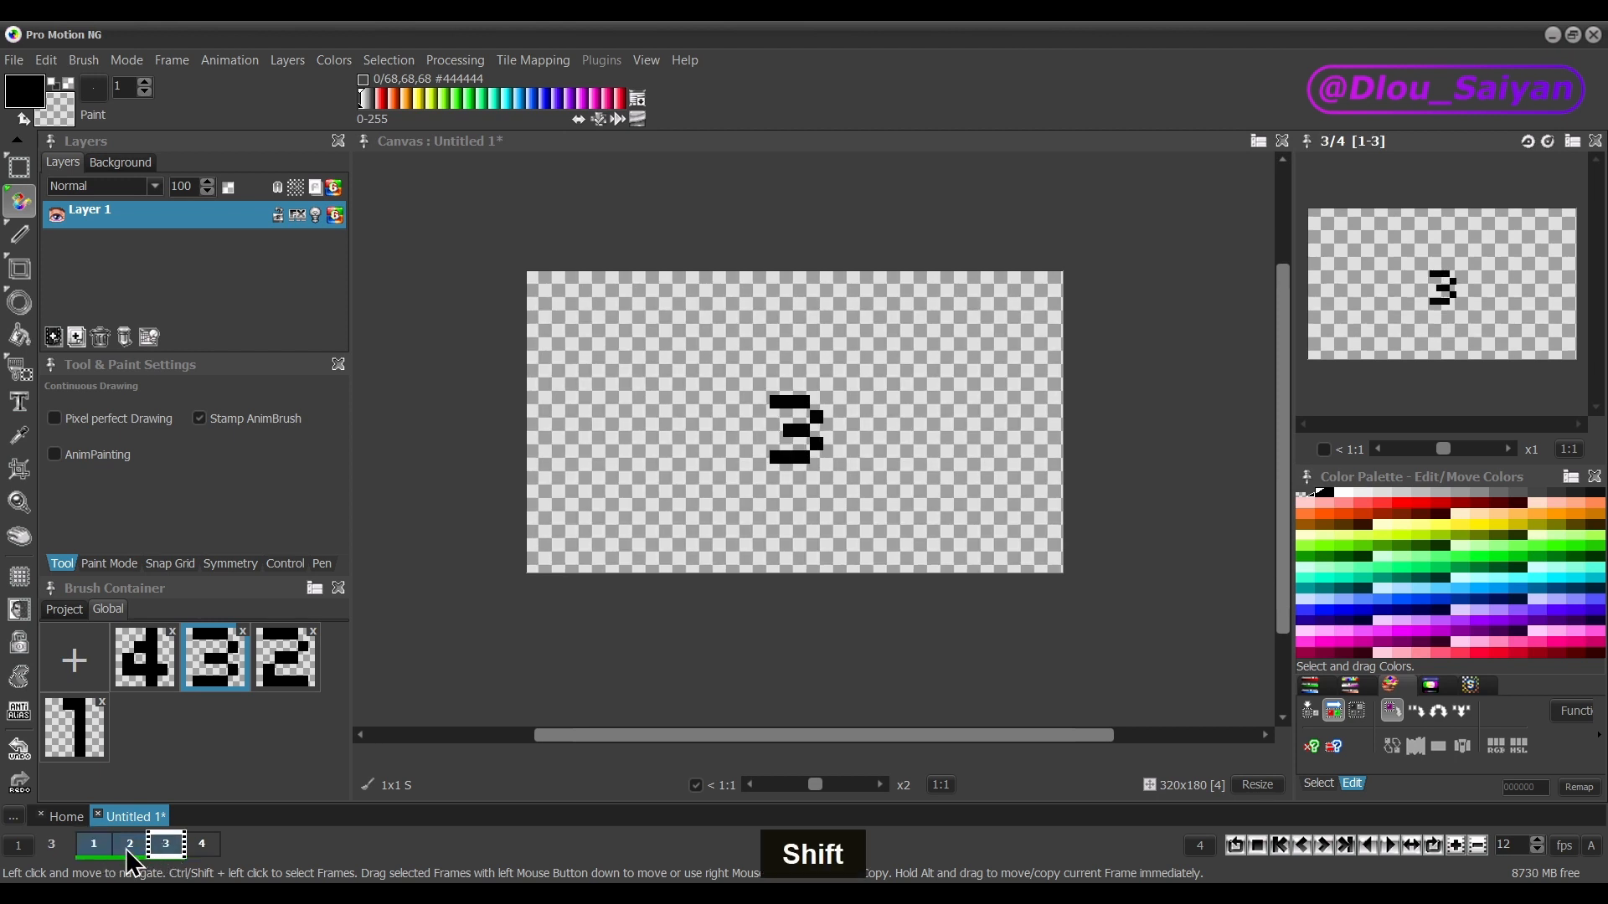
{"action": "left_click_drag", "start_coordinate": [126, 849], "coordinate": [231, 851]}
{"action": "left_click", "coordinate": [102, 846]}
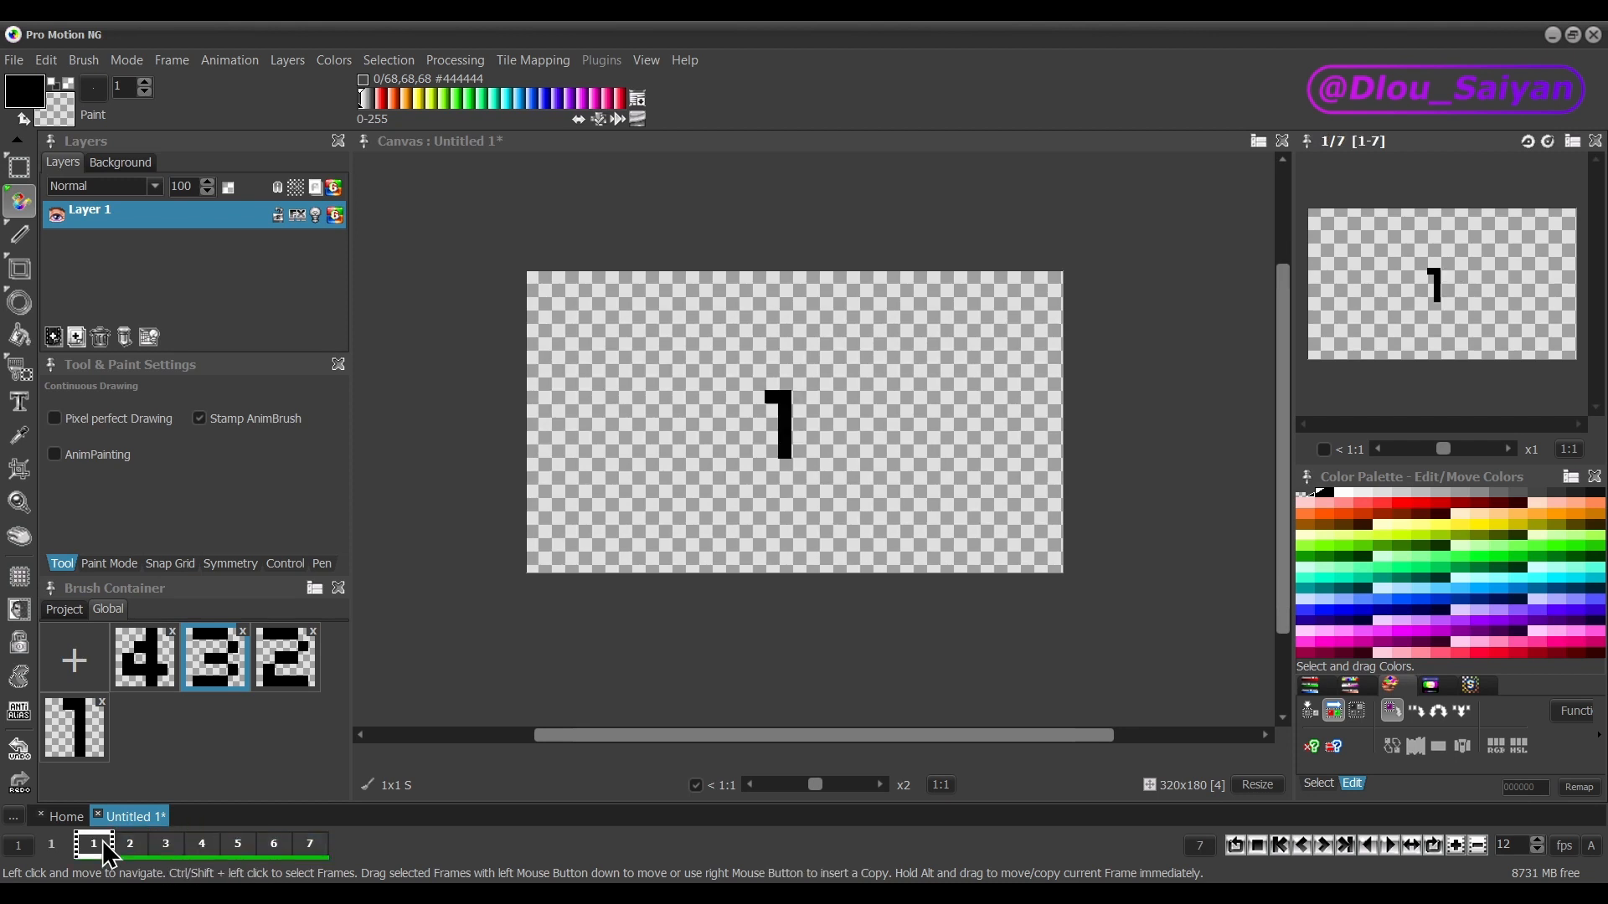
{"action": "key", "text": "2"}
{"action": "key", "text": "2"}
{"action": "key", "text": "2"}
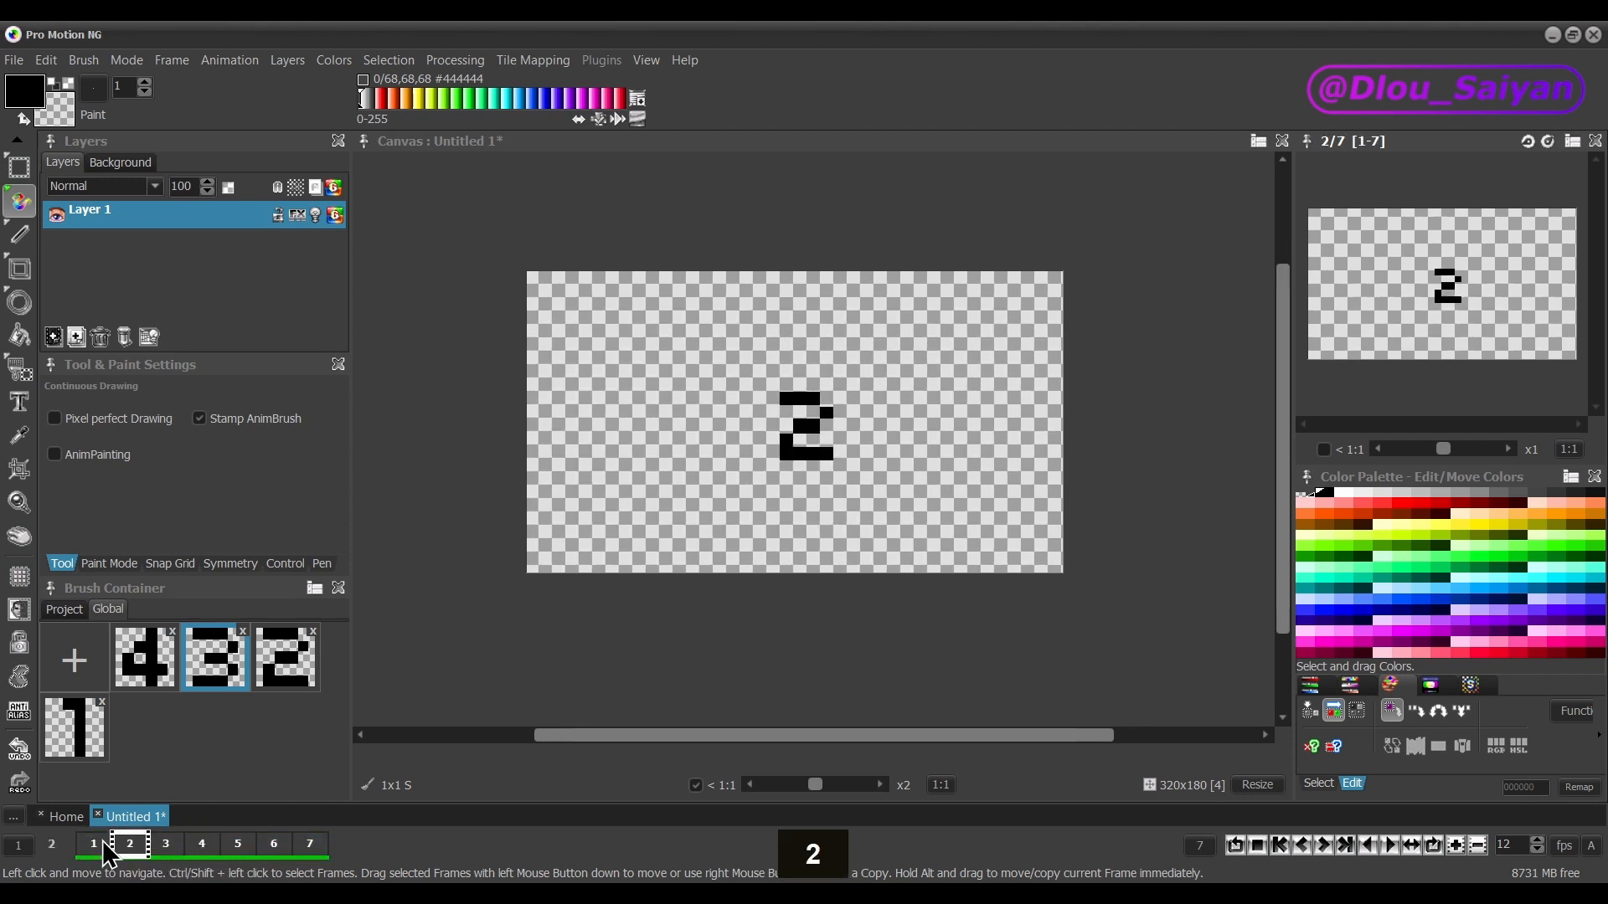
Flip forward through the copied numbered frames, starting from frame 2
{"action": "key", "text": "2"}
{"action": "key", "text": "2"}
{"action": "key", "text": "2"}
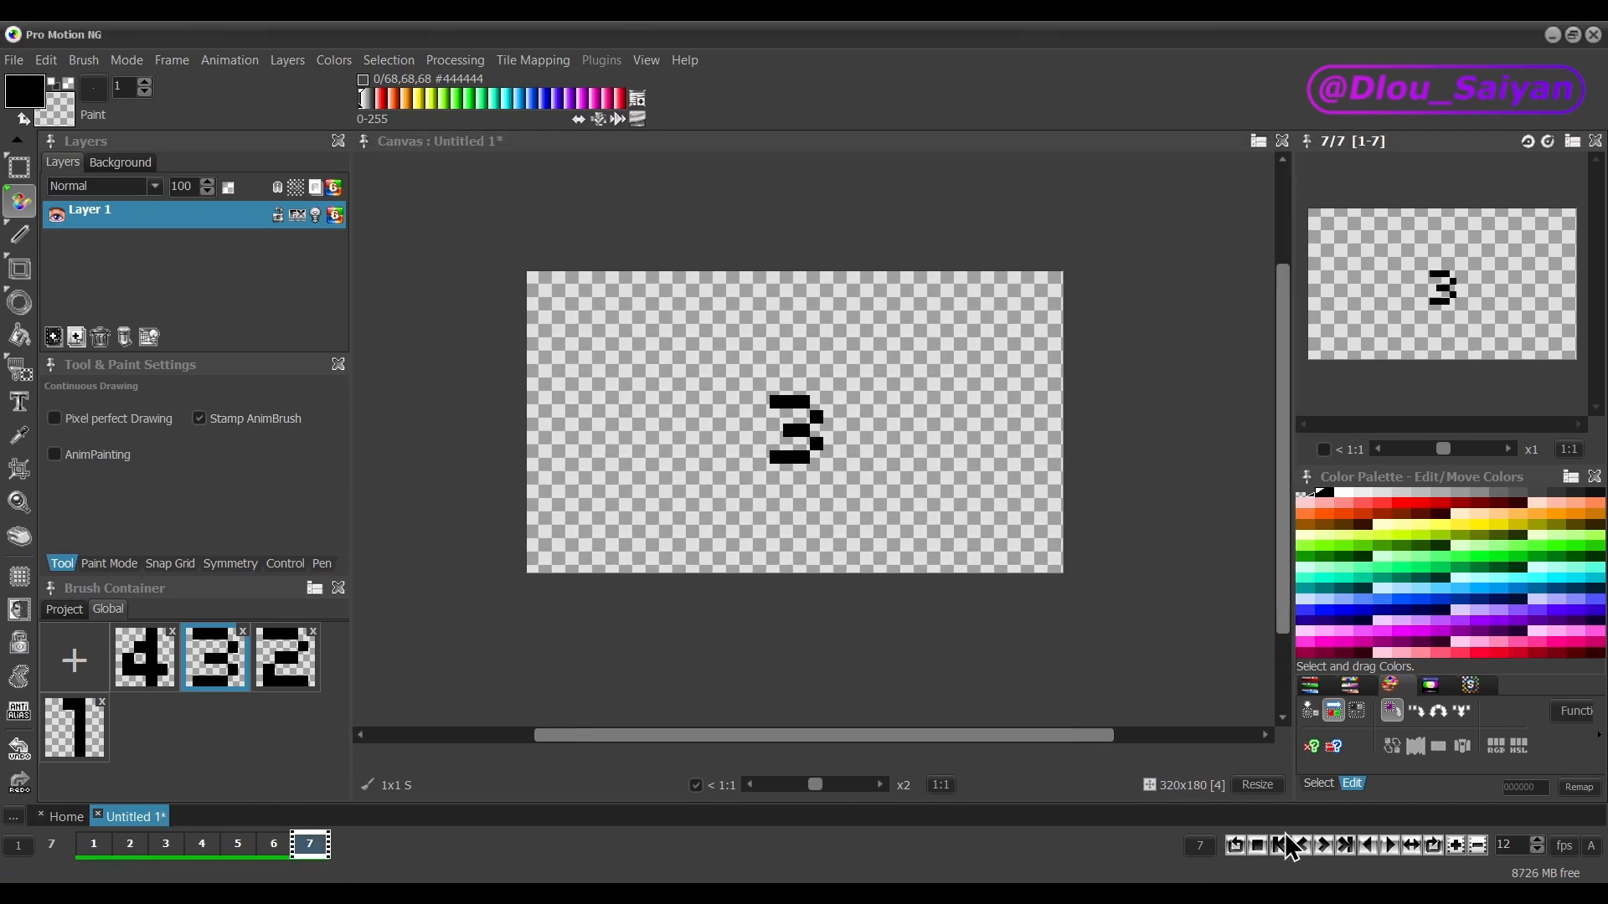
Insert seven additional frames one after another behind frame 7 at the end of the timeline
{"action": "left_click", "coordinate": [1456, 847]}
{"action": "left_click", "coordinate": [1456, 848]}
{"action": "left_click", "coordinate": [1455, 847]}
{"action": "left_click", "coordinate": [1456, 848]}
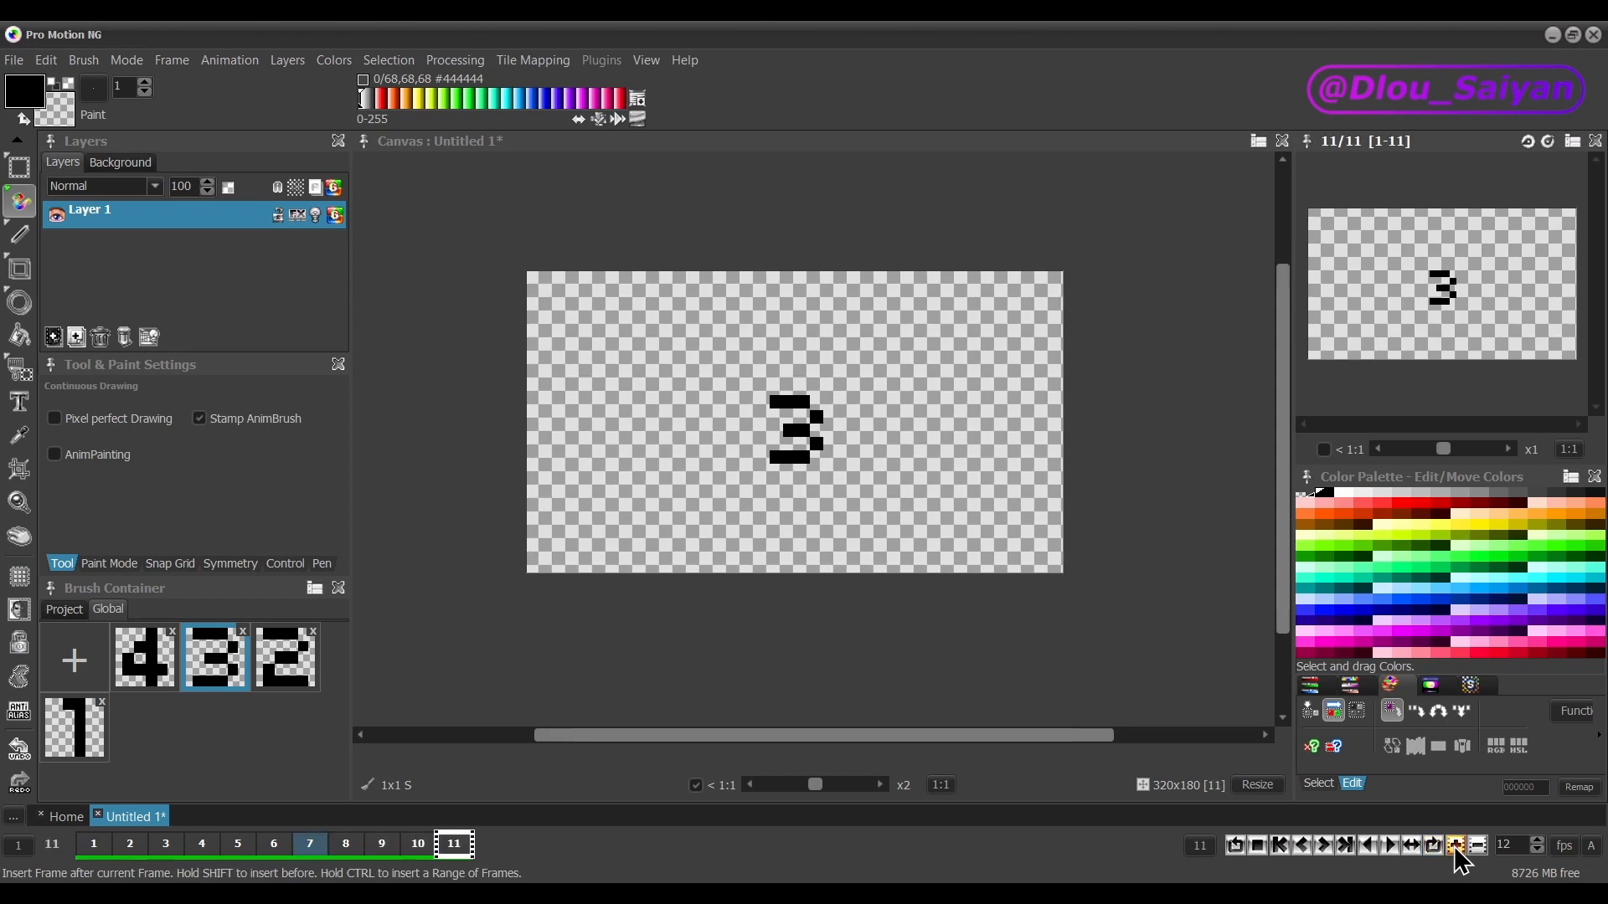
{"action": "left_click", "coordinate": [1456, 848]}
{"action": "left_click", "coordinate": [1456, 847]}
{"action": "left_click", "coordinate": [1455, 848]}
Delete the last eight frames of the timeline one by one, down to frame 6
{"action": "left_click", "coordinate": [1478, 848]}
{"action": "left_click", "coordinate": [1479, 847]}
{"action": "left_click", "coordinate": [1478, 847]}
{"action": "left_click", "coordinate": [1478, 847]}
{"action": "left_click", "coordinate": [1478, 848]}
{"action": "left_click", "coordinate": [1478, 848]}
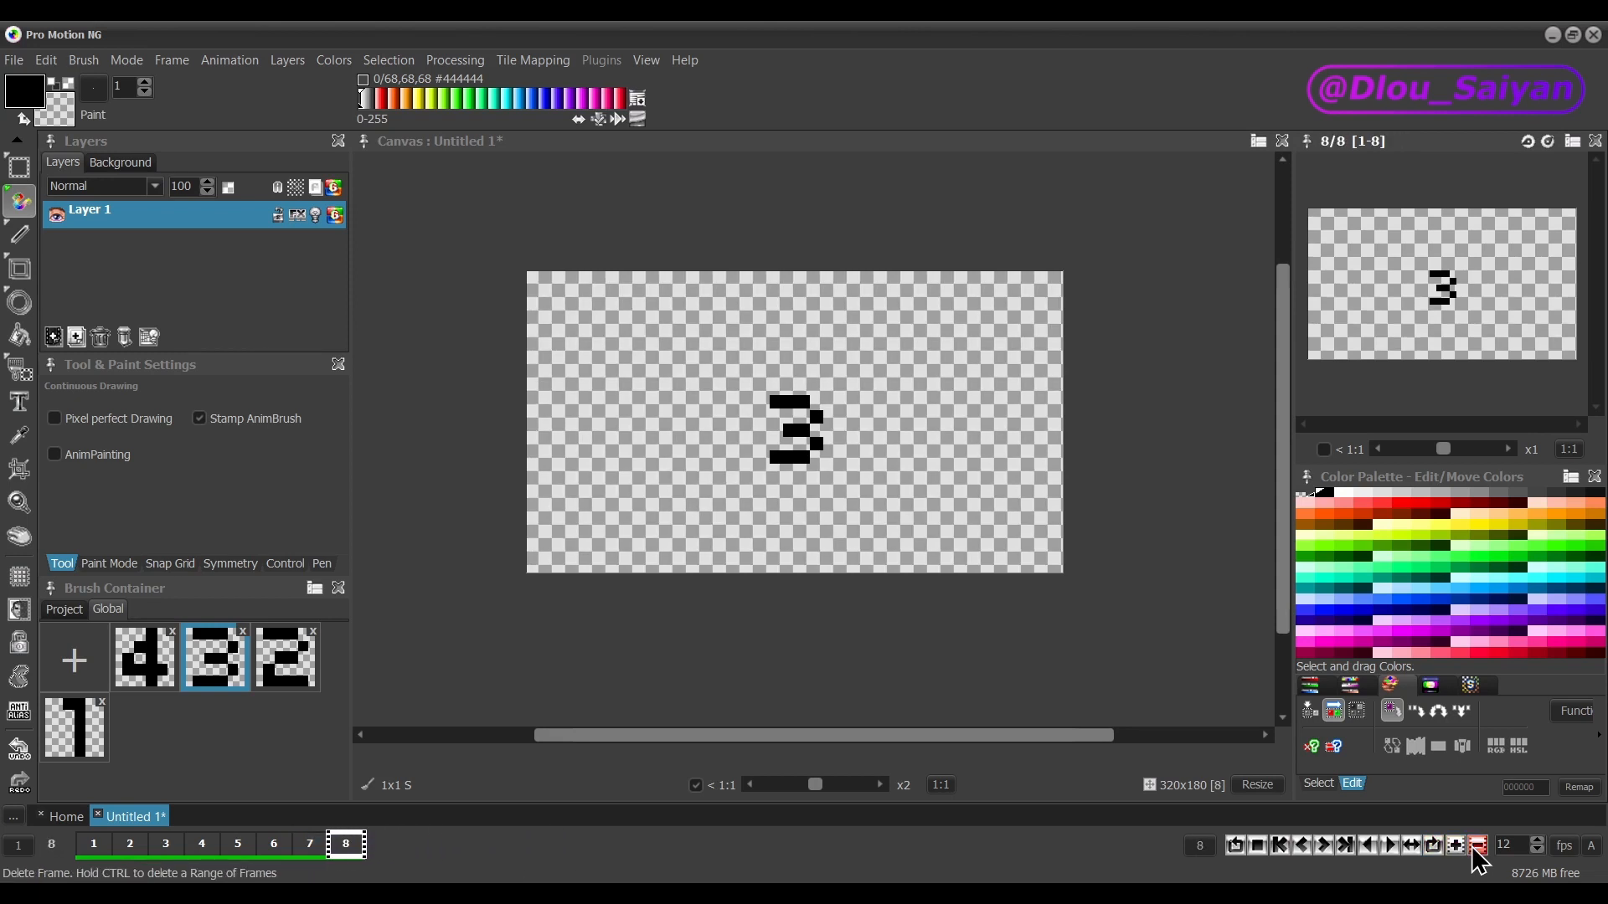
{"action": "left_click", "coordinate": [1479, 848]}
{"action": "left_click", "coordinate": [1478, 848]}
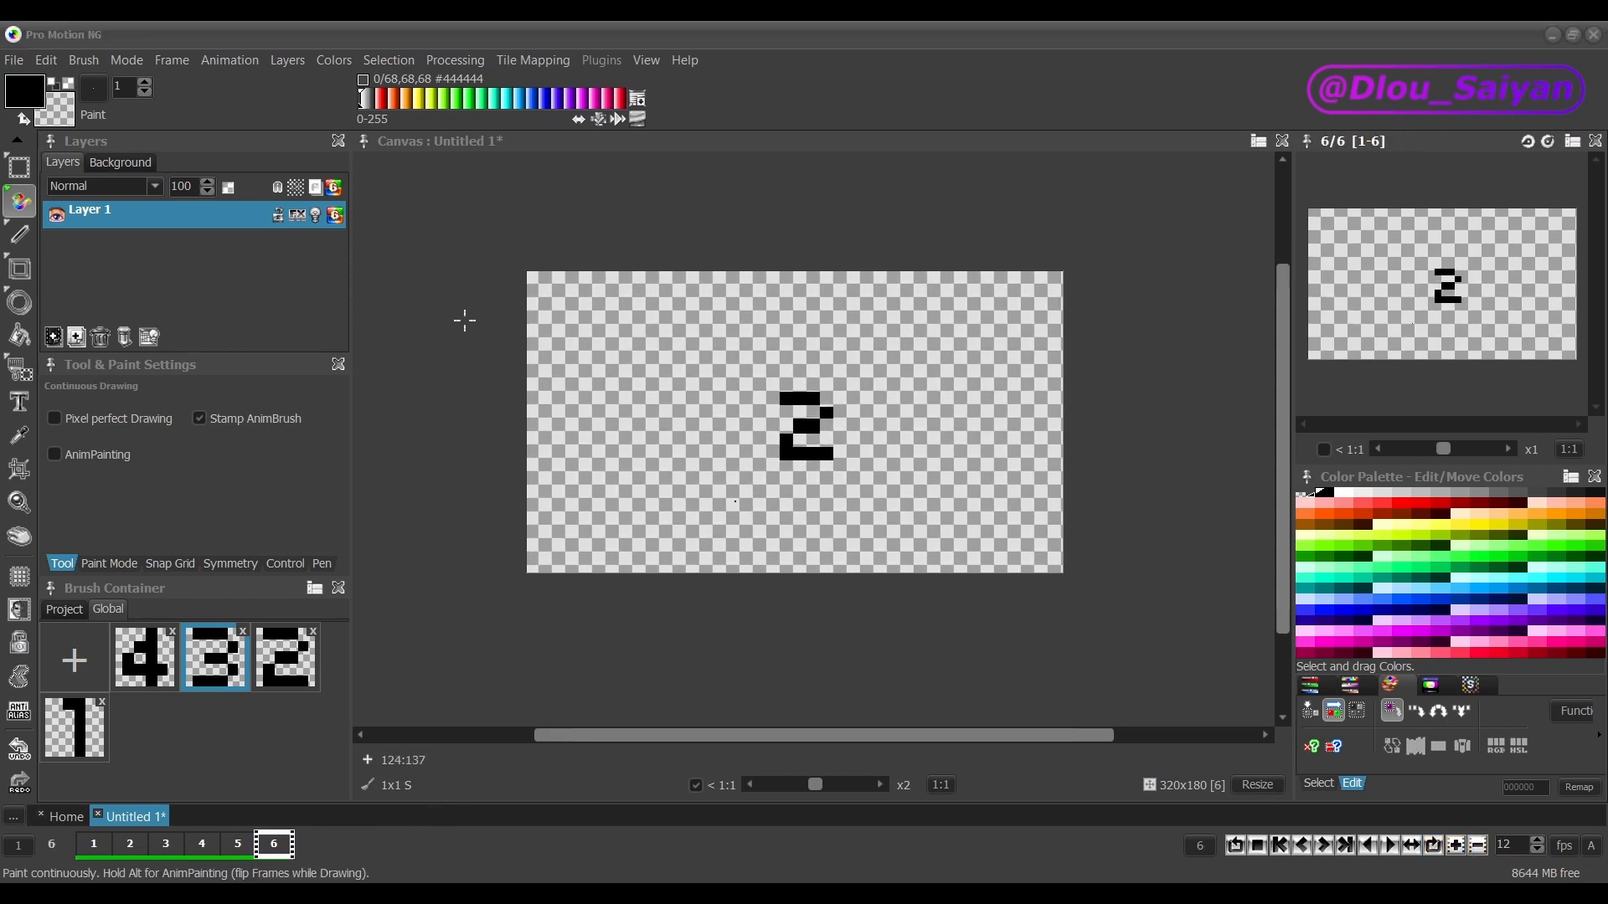
Look over the animation commands, go to frame 3, and open the help contents
{"action": "left_click", "coordinate": [228, 61]}
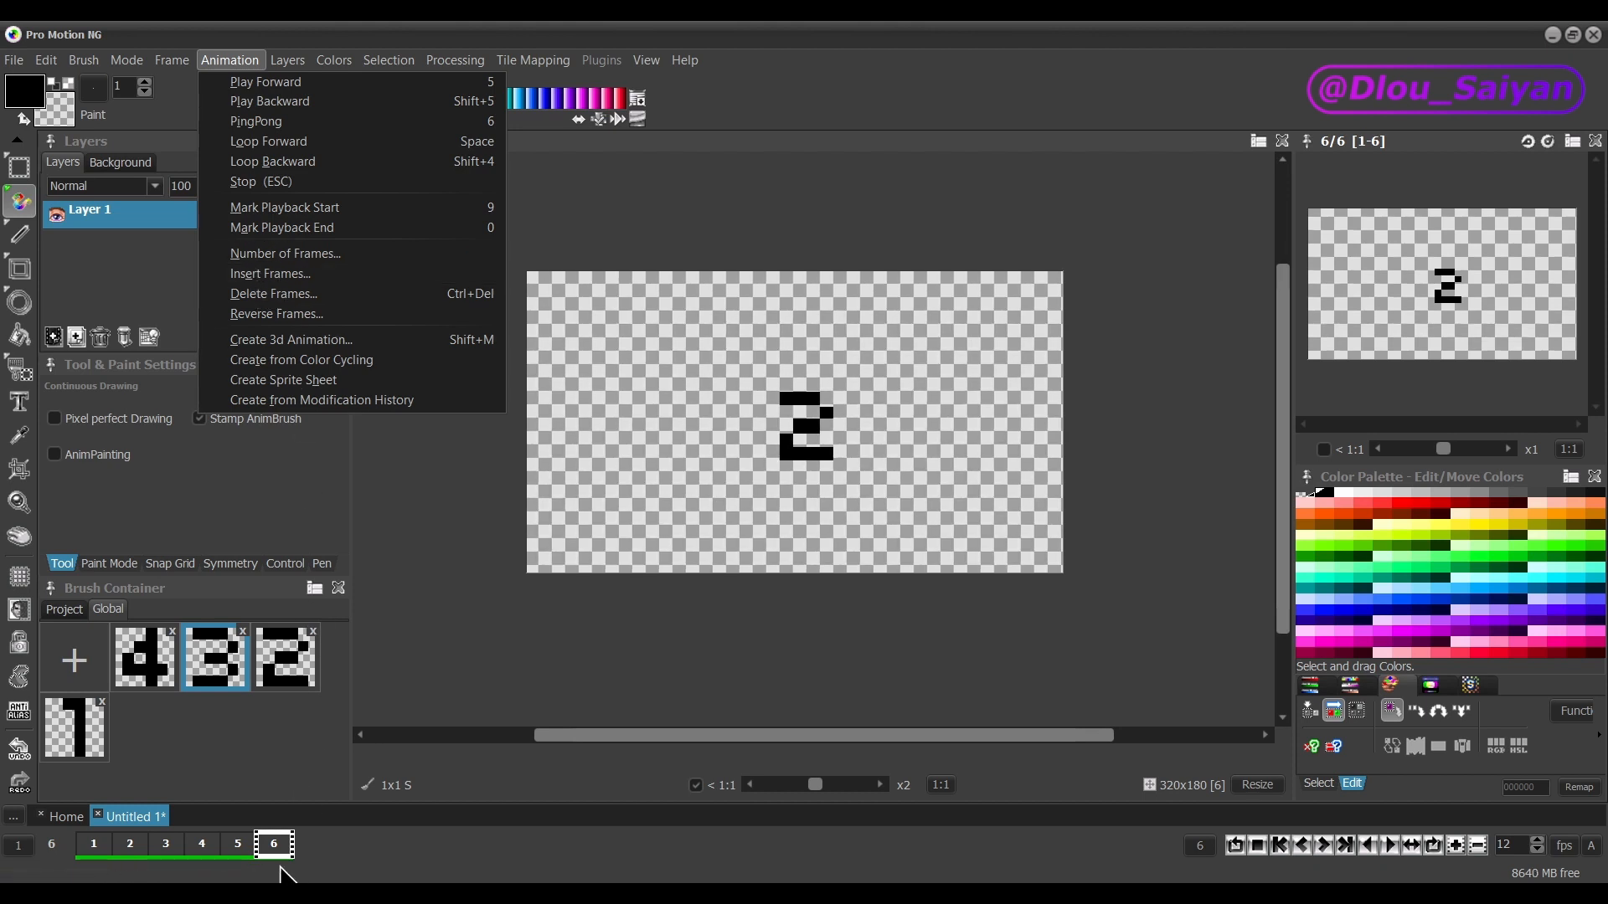
{"action": "left_click", "coordinate": [151, 871]}
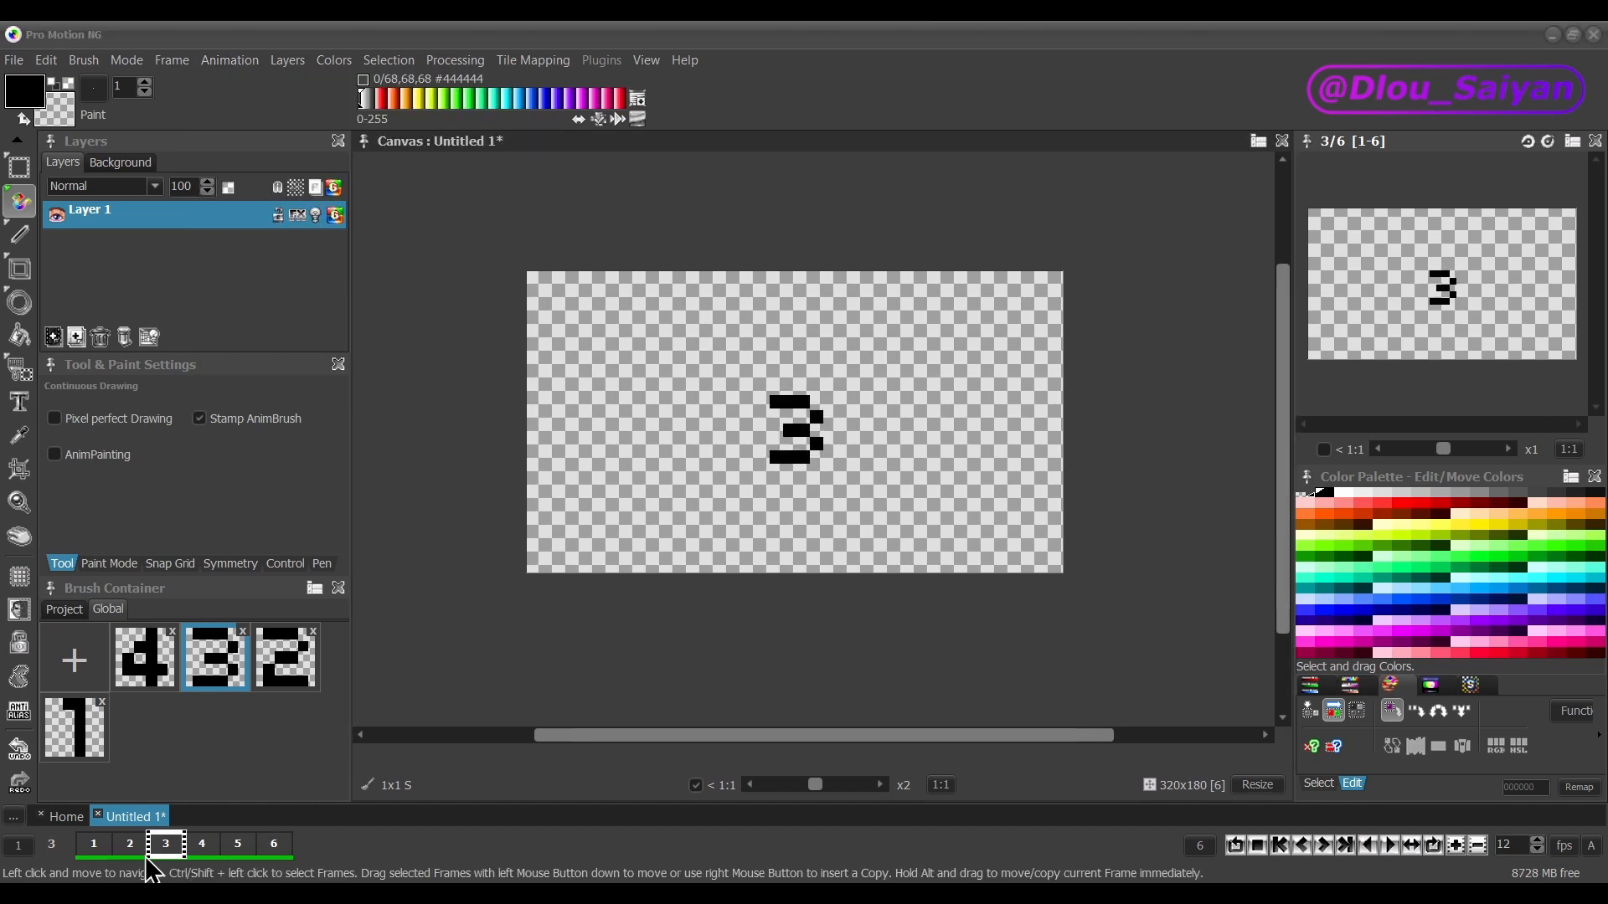
{"action": "left_click", "coordinate": [686, 62]}
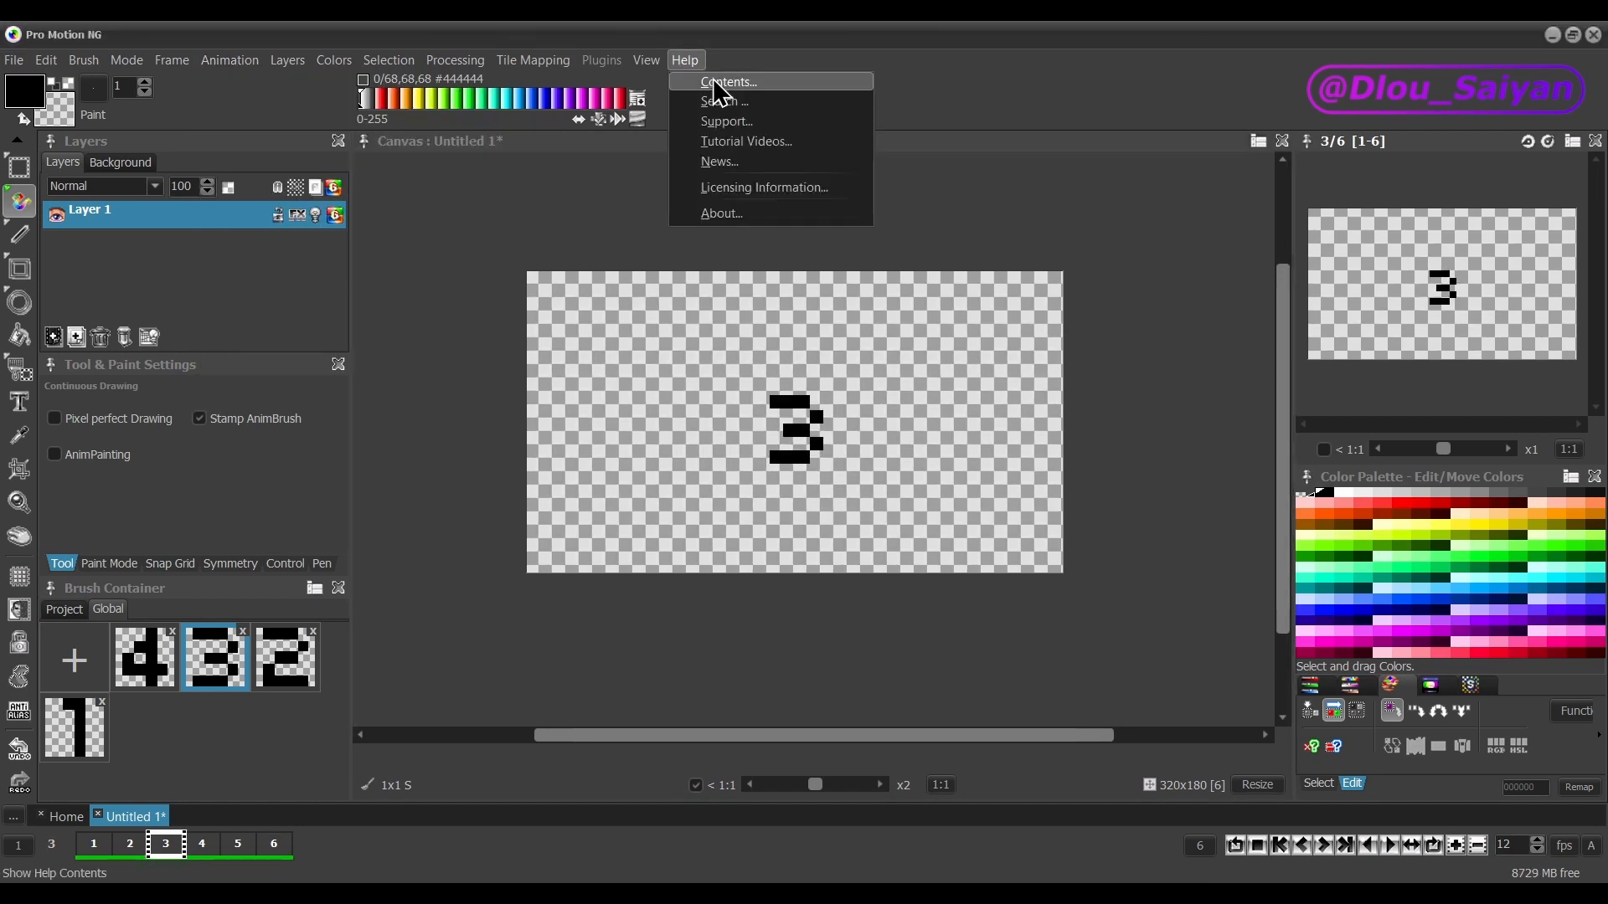
{"action": "left_click", "coordinate": [714, 81]}
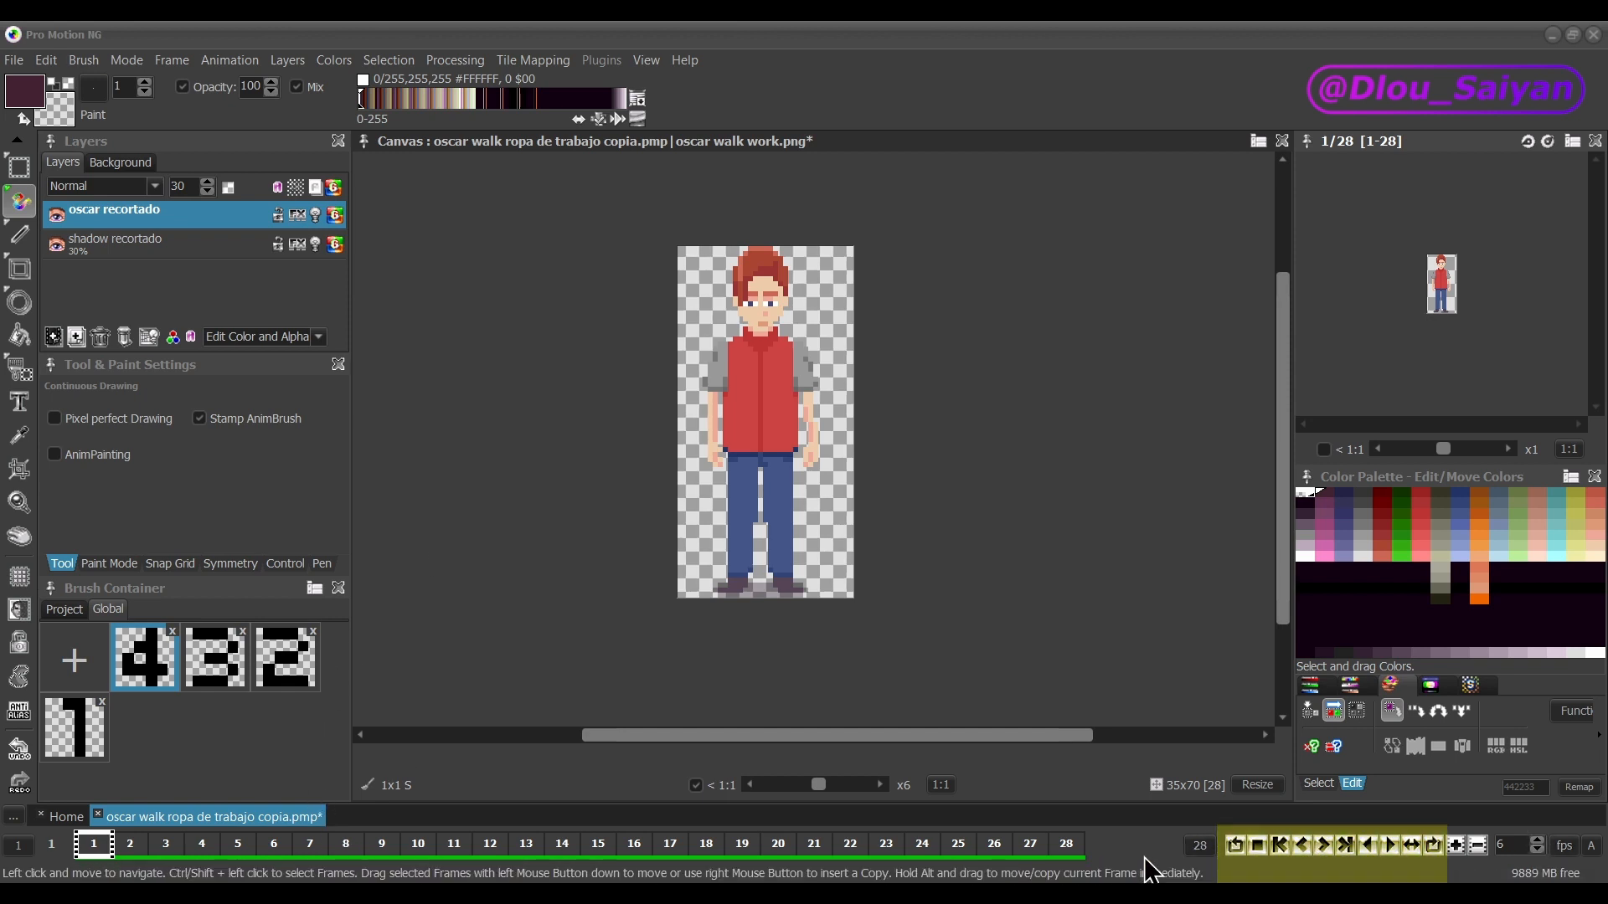
Play the walk animation backward and forward, both as a continuous loop and as a single pass
{"action": "left_click", "coordinate": [1238, 847]}
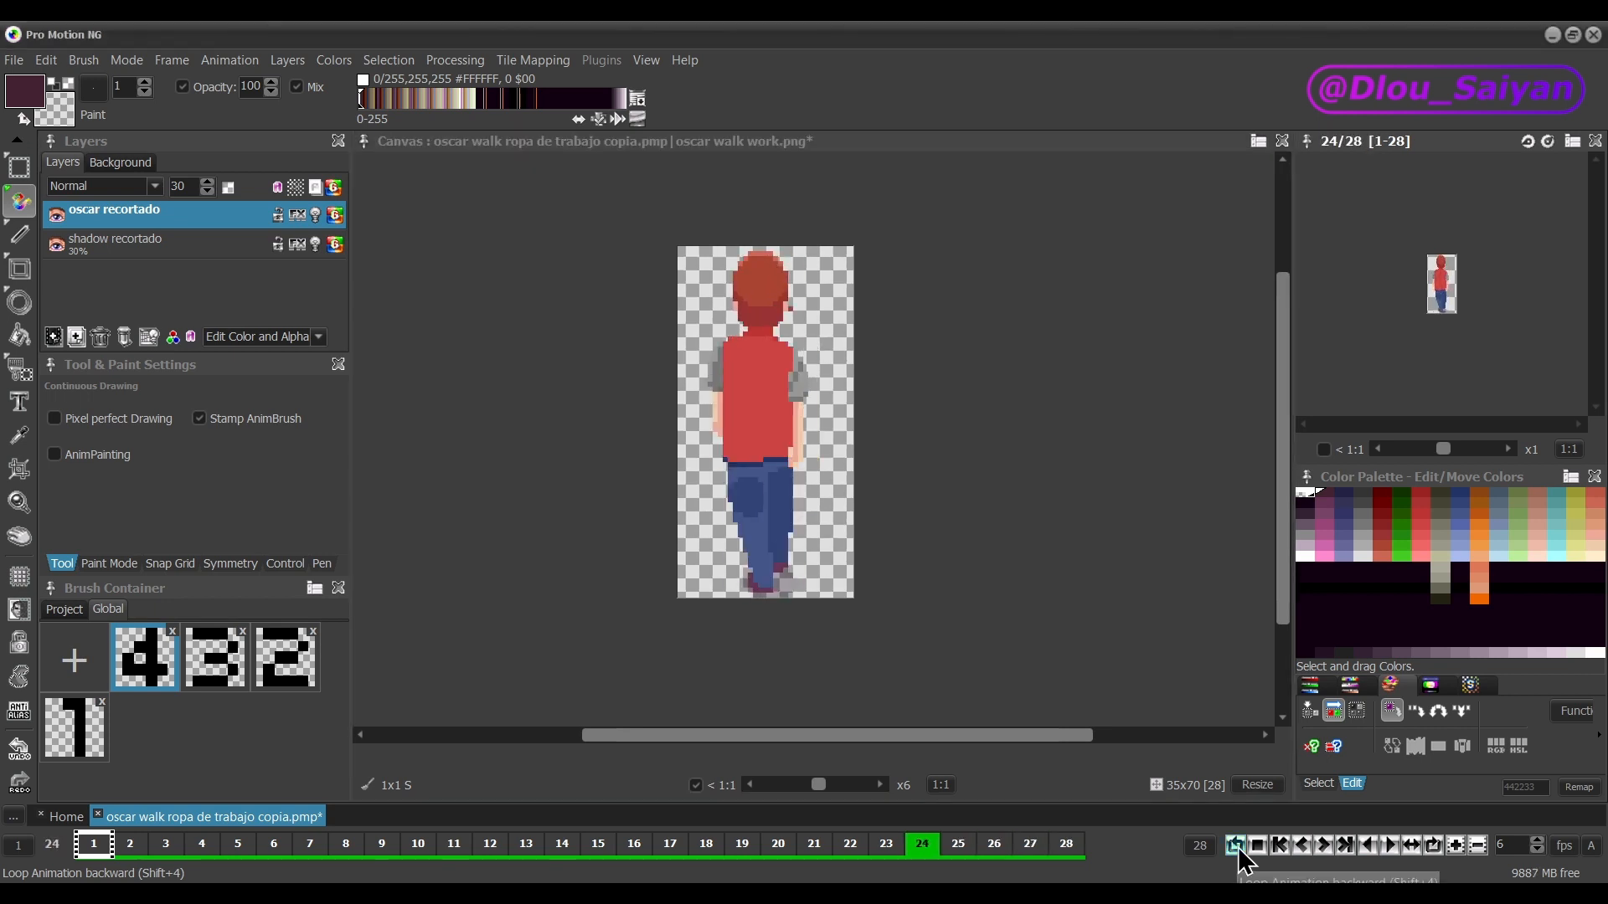
{"action": "left_click", "coordinate": [1434, 848]}
{"action": "left_click", "coordinate": [1434, 848]}
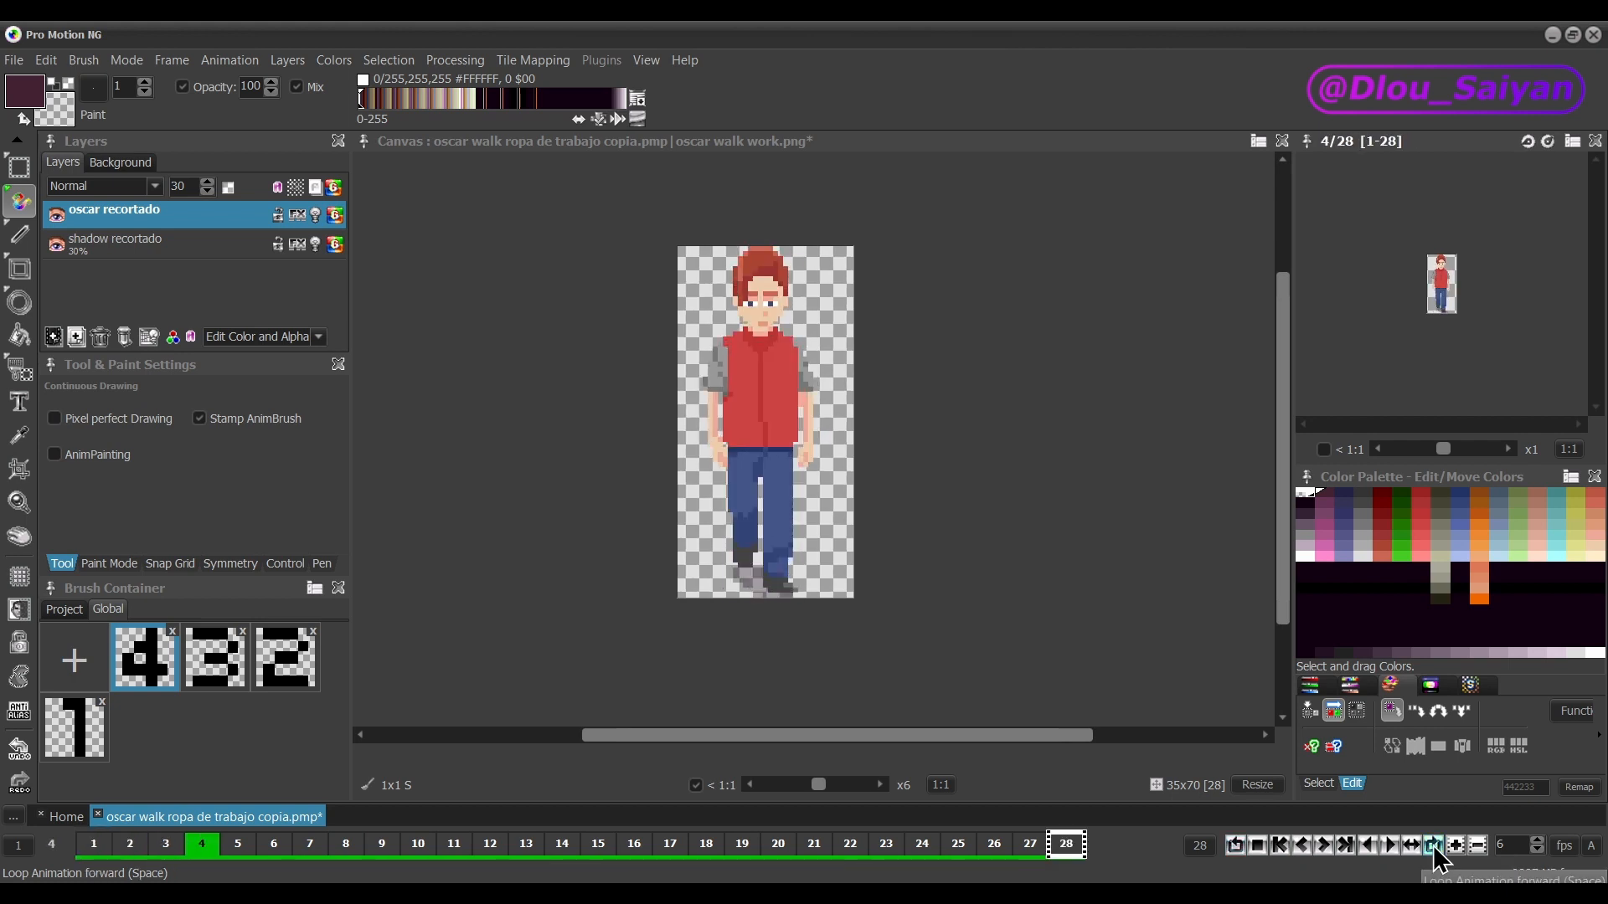
{"action": "left_click", "coordinate": [1258, 849]}
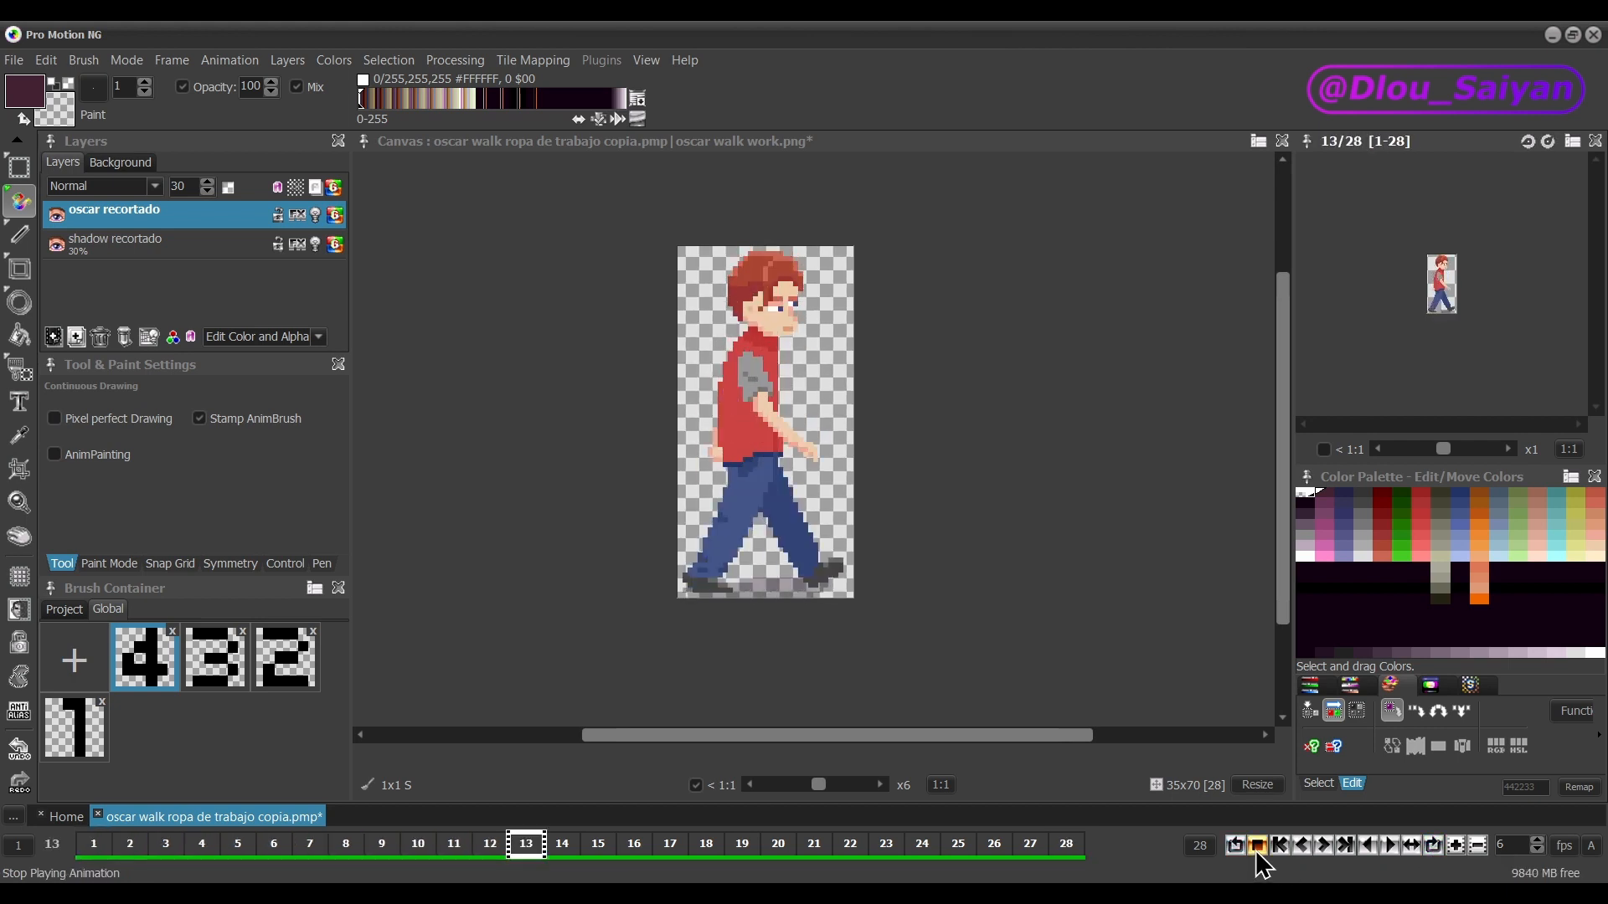
{"action": "left_click", "coordinate": [1370, 847]}
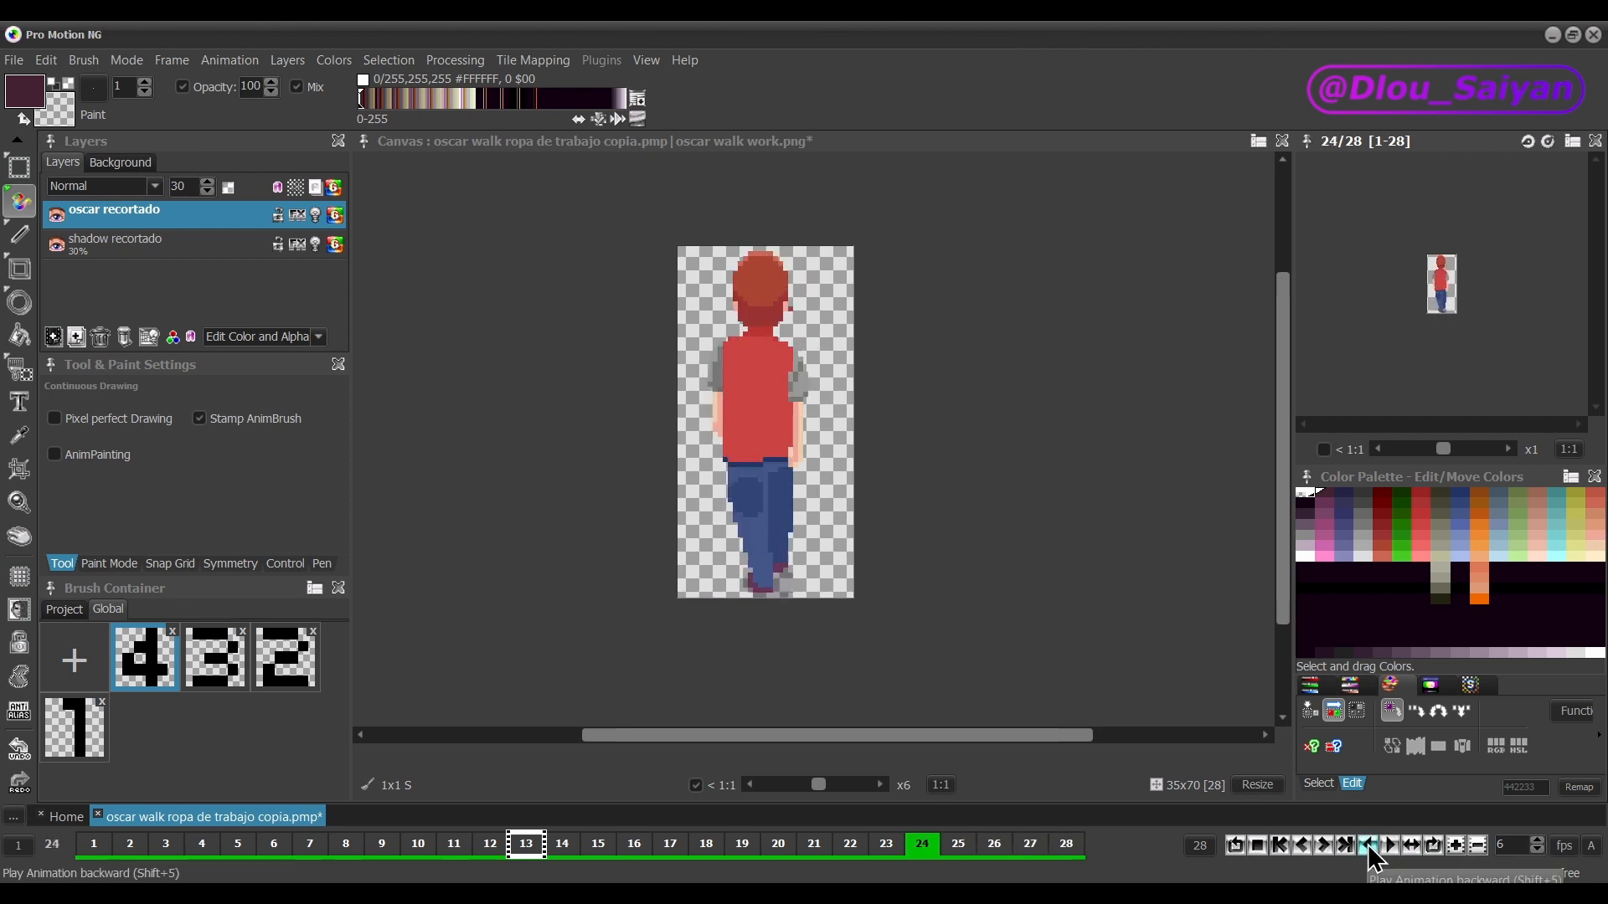
{"action": "left_click", "coordinate": [1390, 848]}
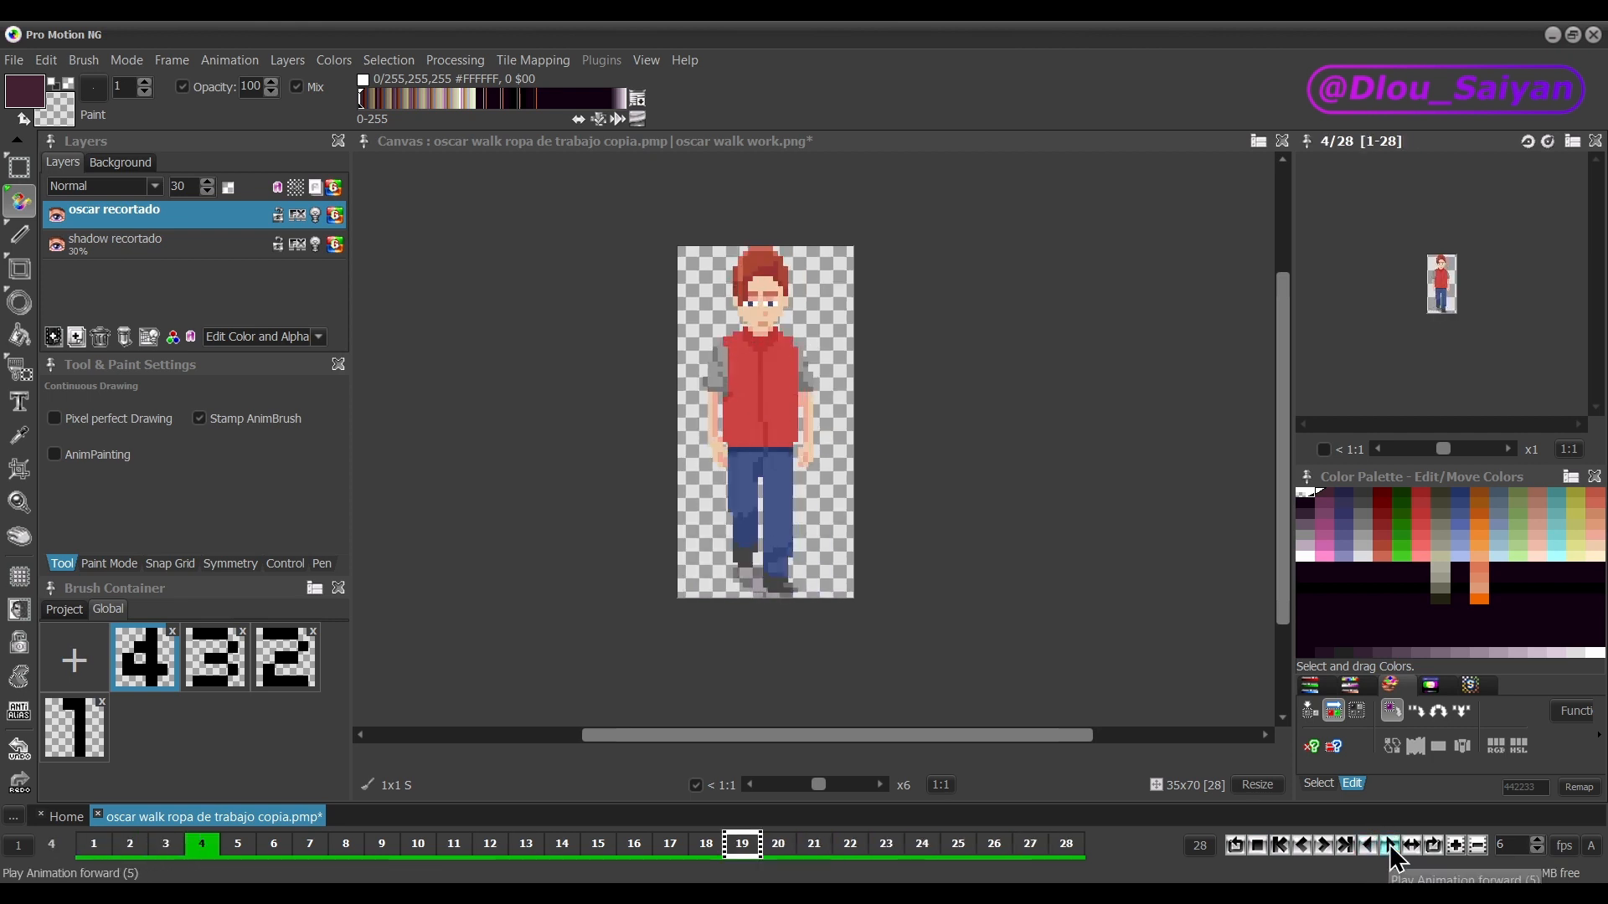
Jump to the last and first frames of the walk animation, and step to the previous and next frames
{"action": "left_click", "coordinate": [1344, 847]}
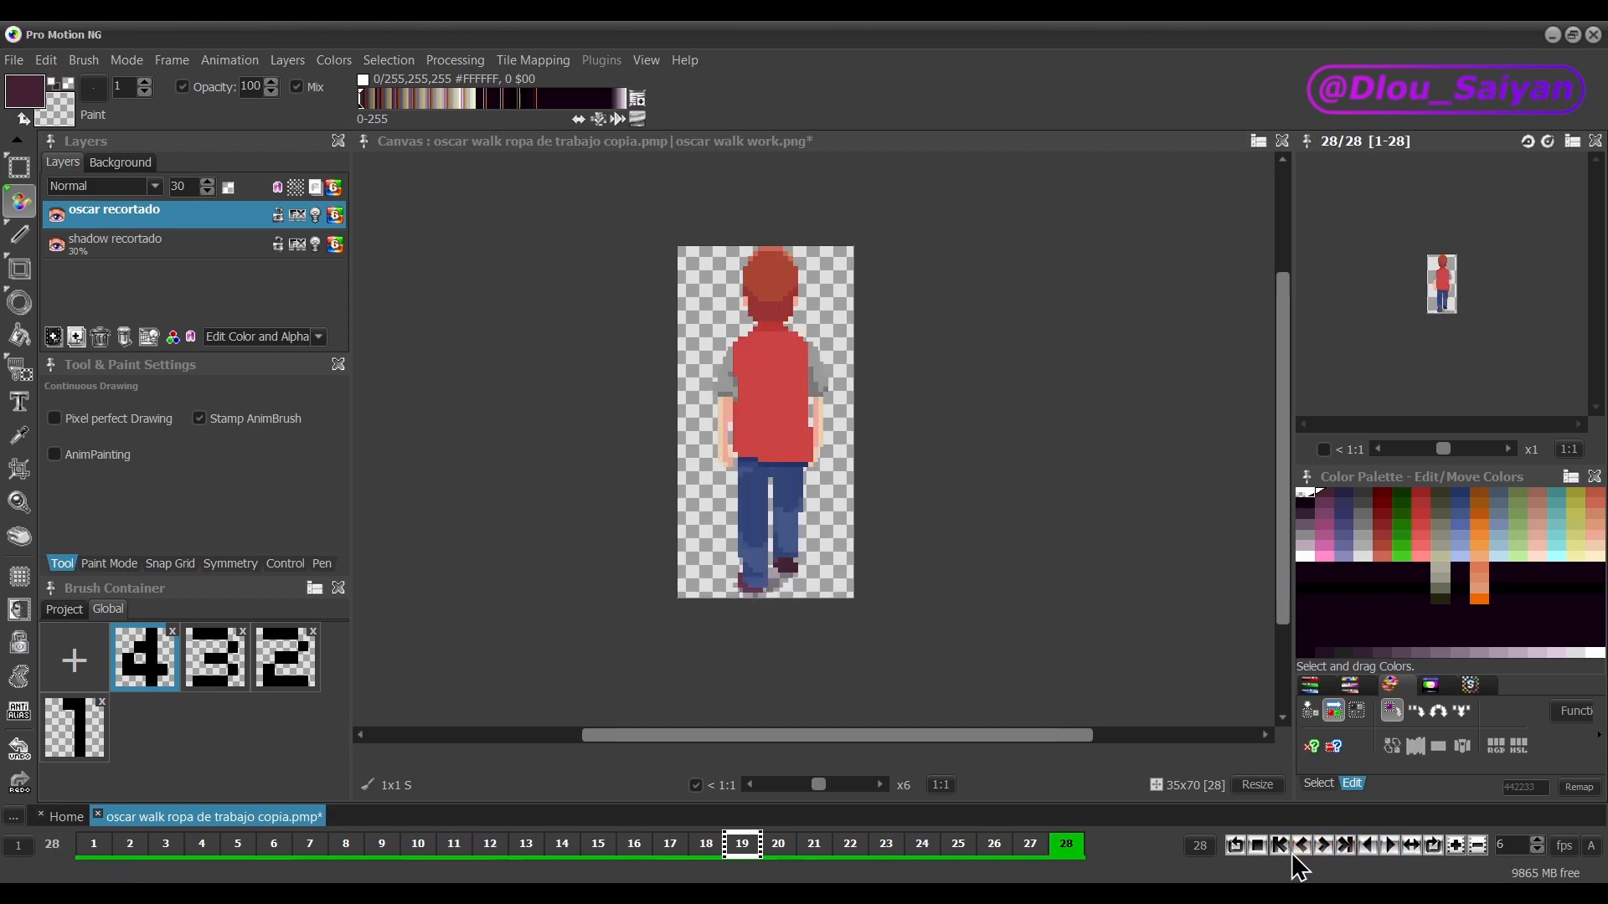
{"action": "left_click", "coordinate": [1284, 849]}
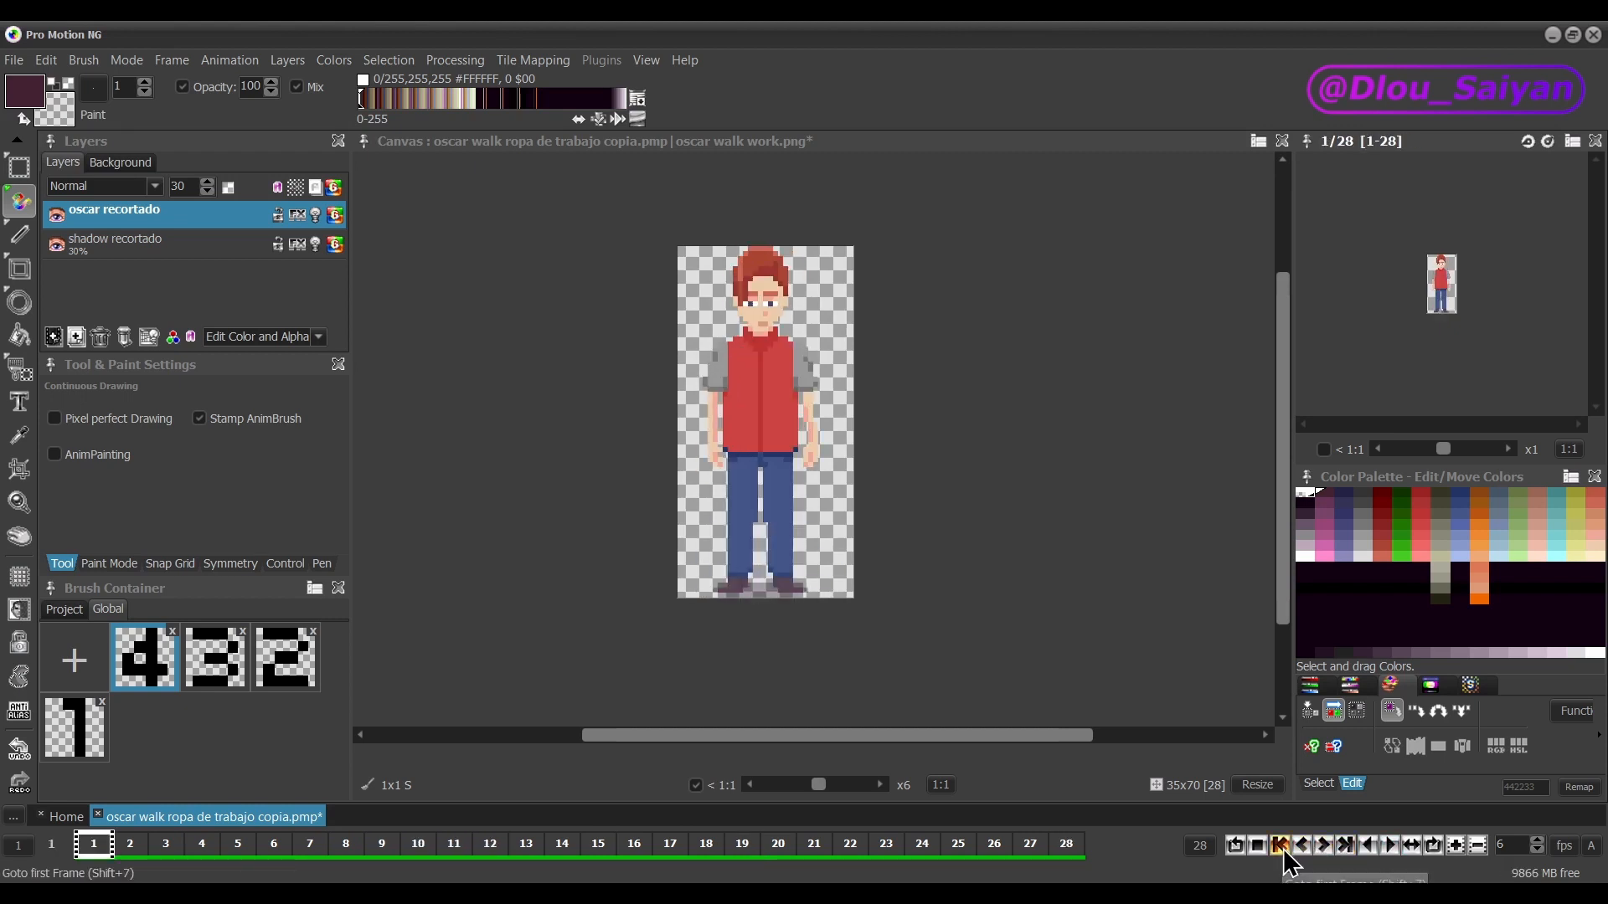
{"action": "left_click", "coordinate": [1303, 845]}
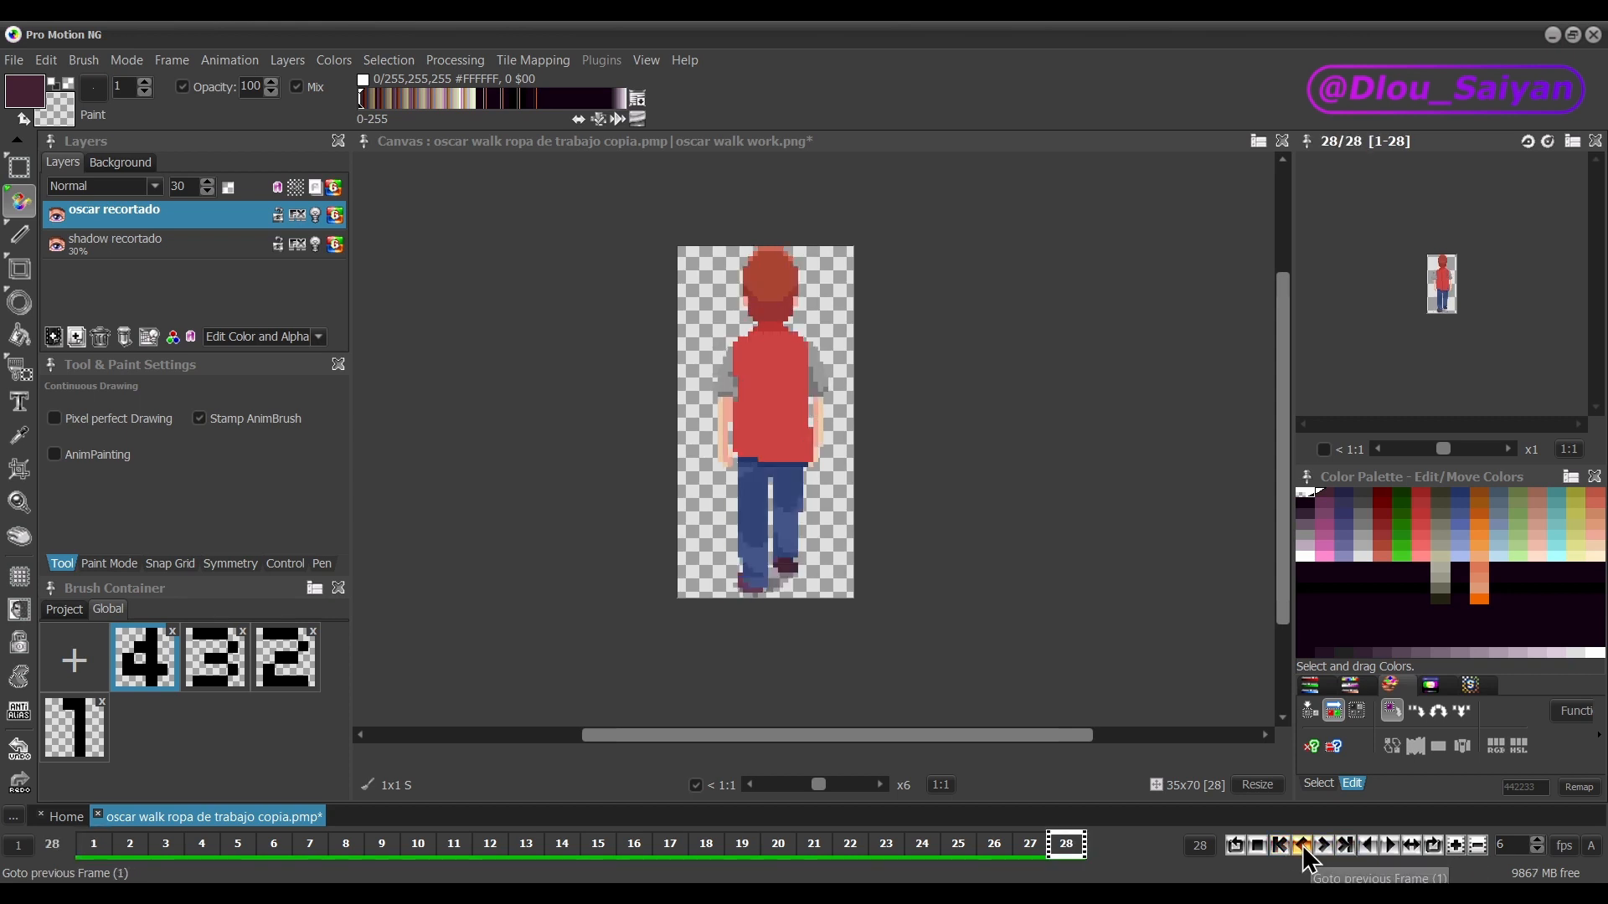
{"action": "left_click", "coordinate": [1303, 847]}
{"action": "left_click", "coordinate": [1324, 846]}
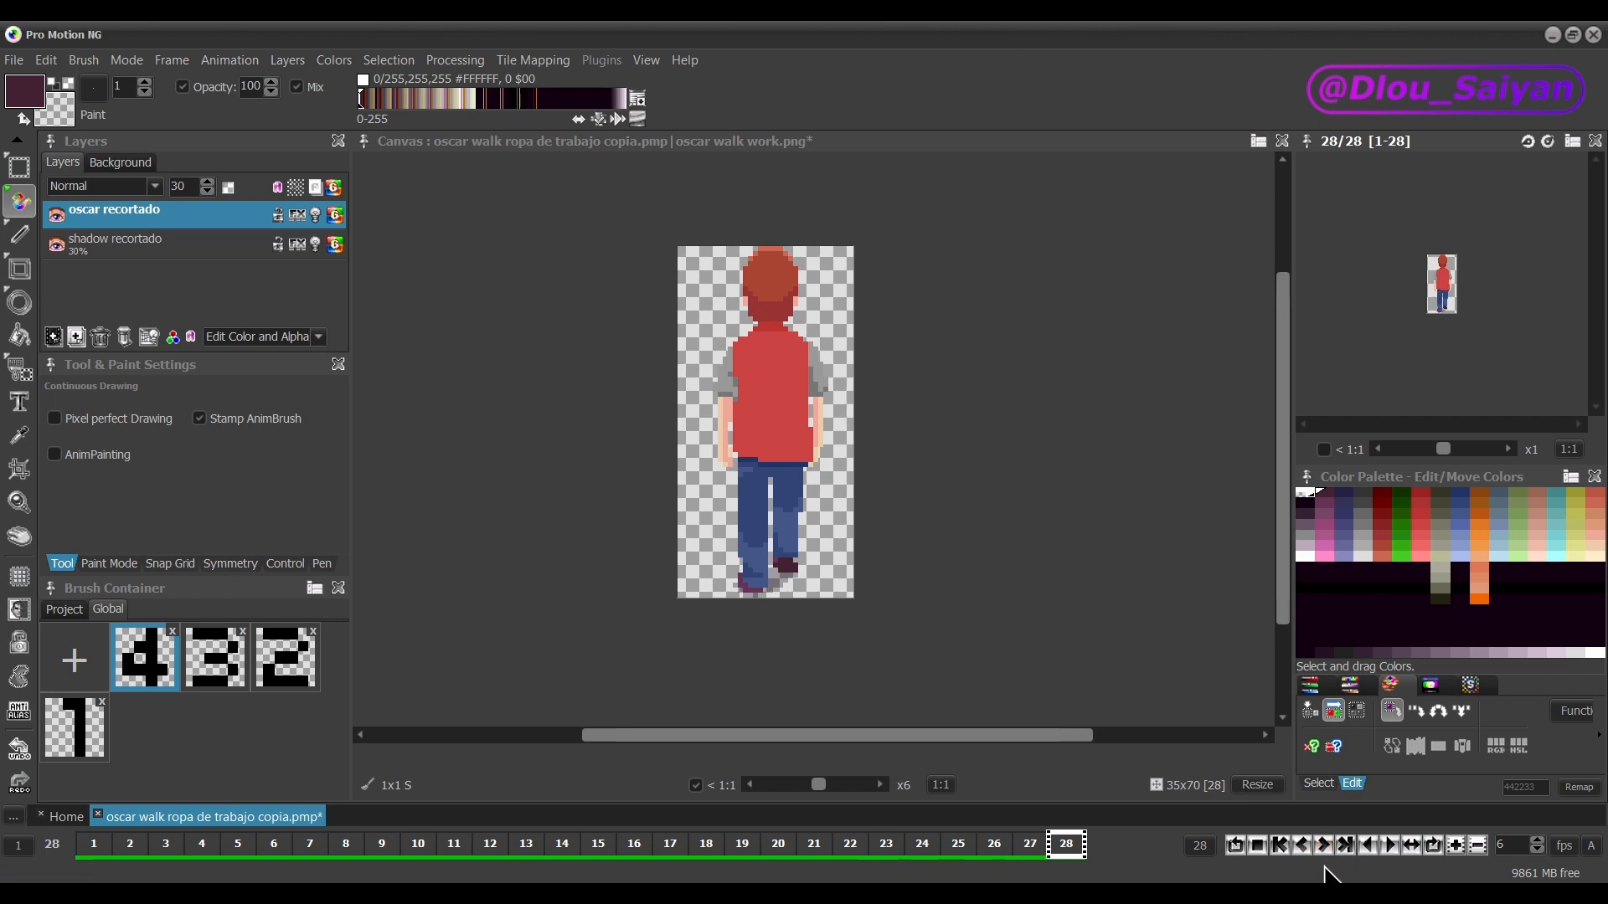
Step back frame by frame from frame 28 to frame 21, and forward again to frame 28
{"action": "key", "text": "1"}
{"action": "key", "text": "1"}
{"action": "key", "text": "1"}
{"action": "key", "text": "1"}
{"action": "key", "text": "1"}
{"action": "key", "text": "1"}
{"action": "key", "text": "1"}
{"action": "key", "text": "2"}
{"action": "key", "text": "2"}
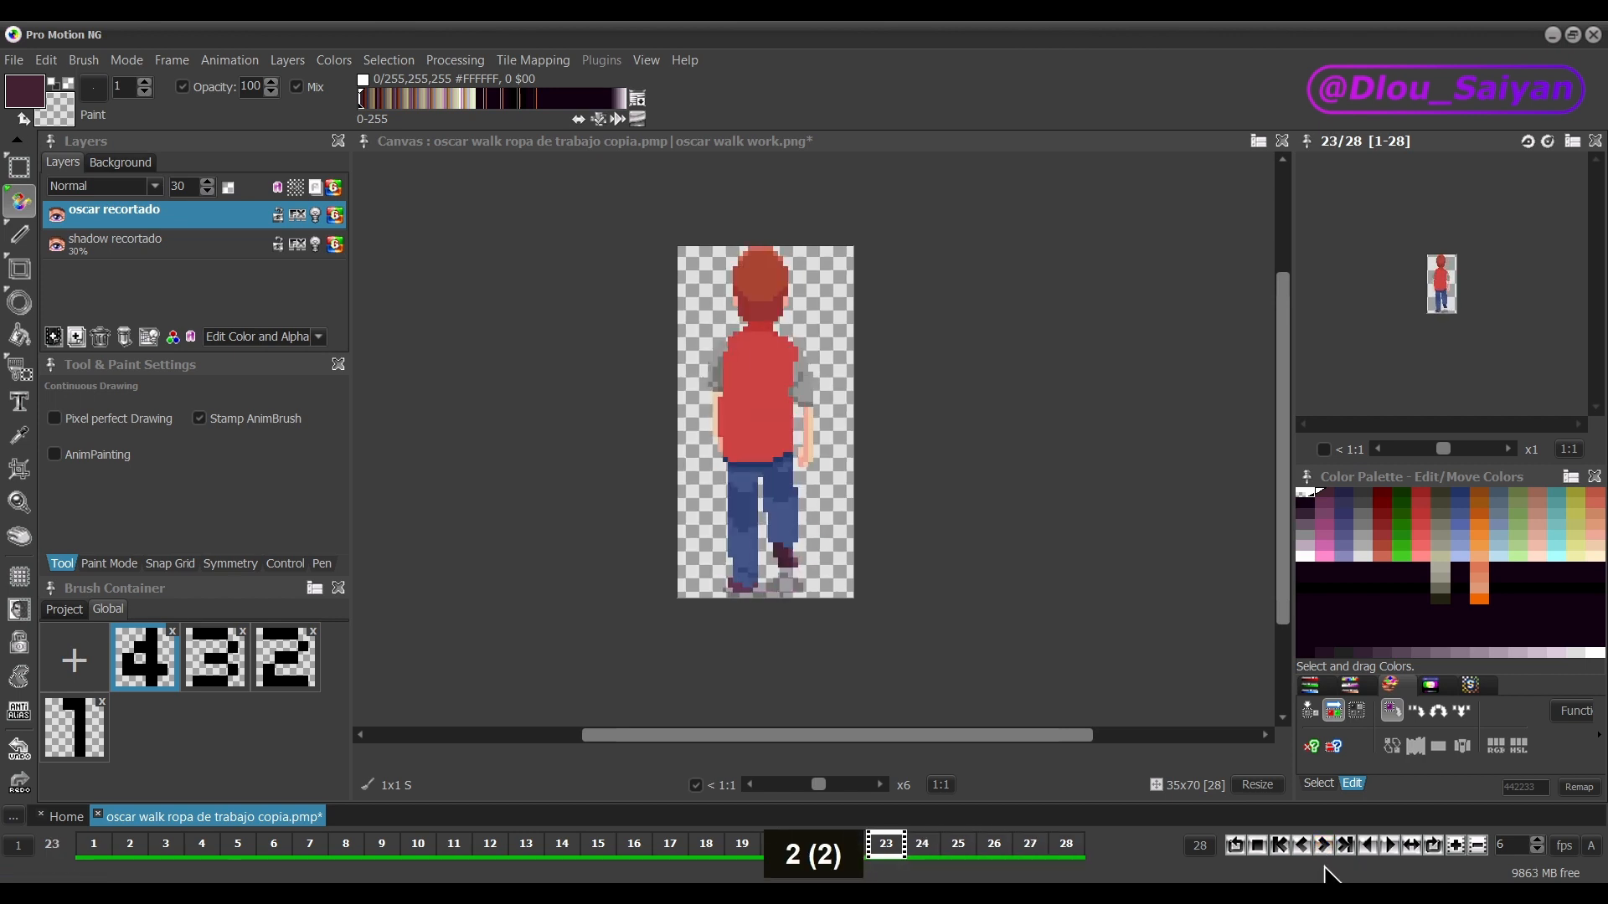
{"action": "key", "text": "2"}
{"action": "key", "text": "2"}
{"action": "key", "text": "2"}
{"action": "key", "text": "2"}
{"action": "key", "text": "2"}
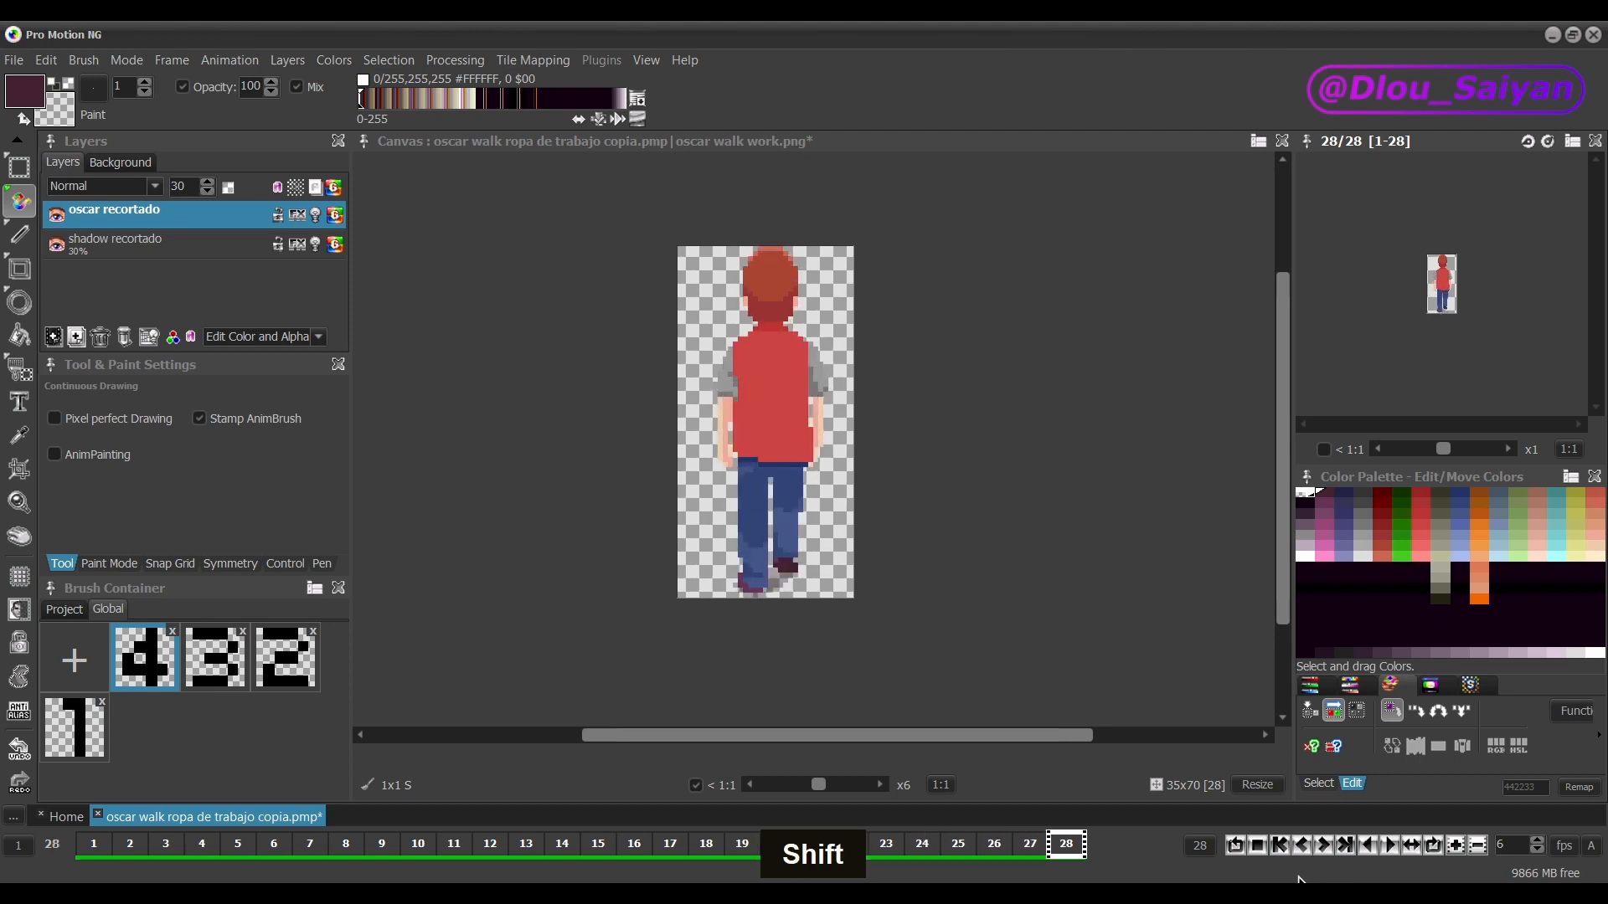
Jump directly to the first frame of the walk animation and back to the last frame
{"action": "key", "text": "shift+1"}
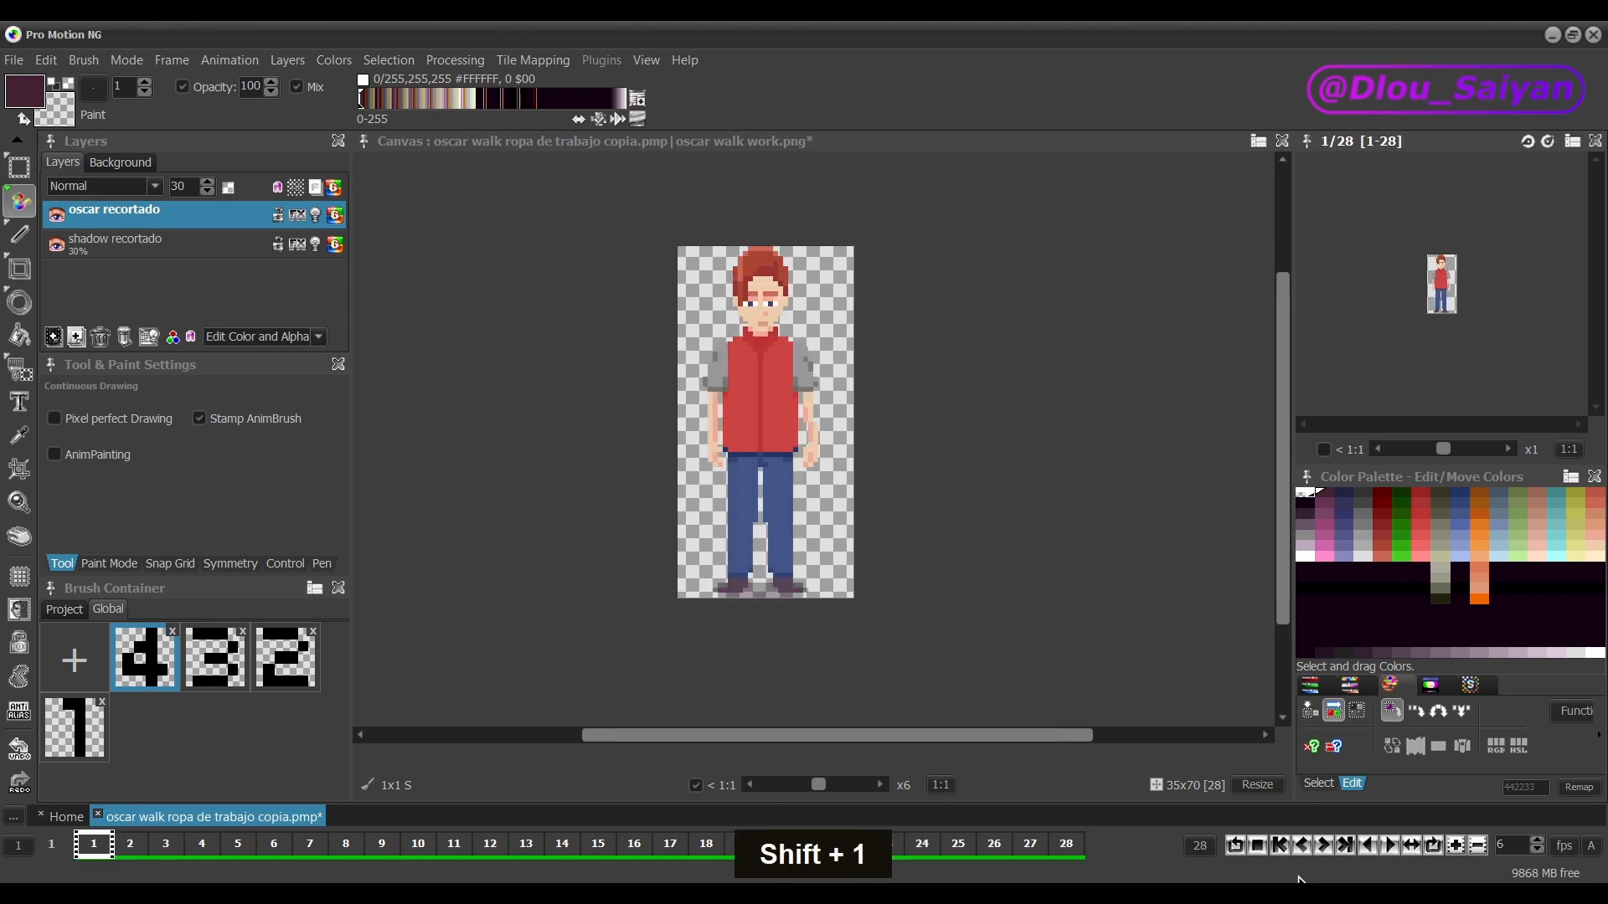
{"action": "key", "text": "shift+2"}
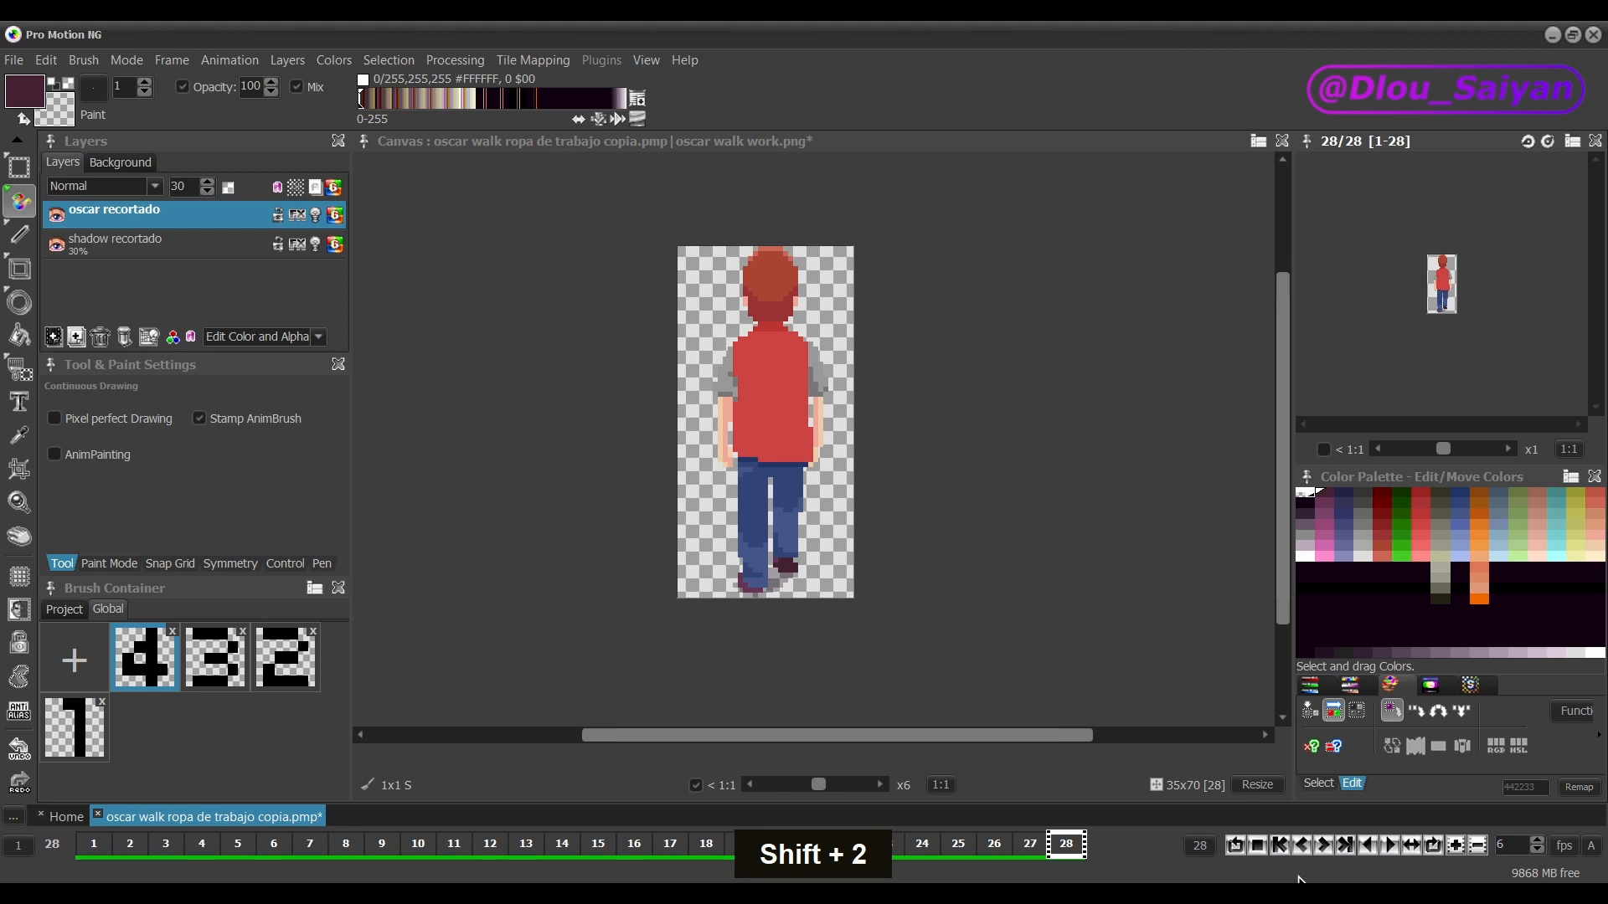
{"action": "key", "text": "shift"}
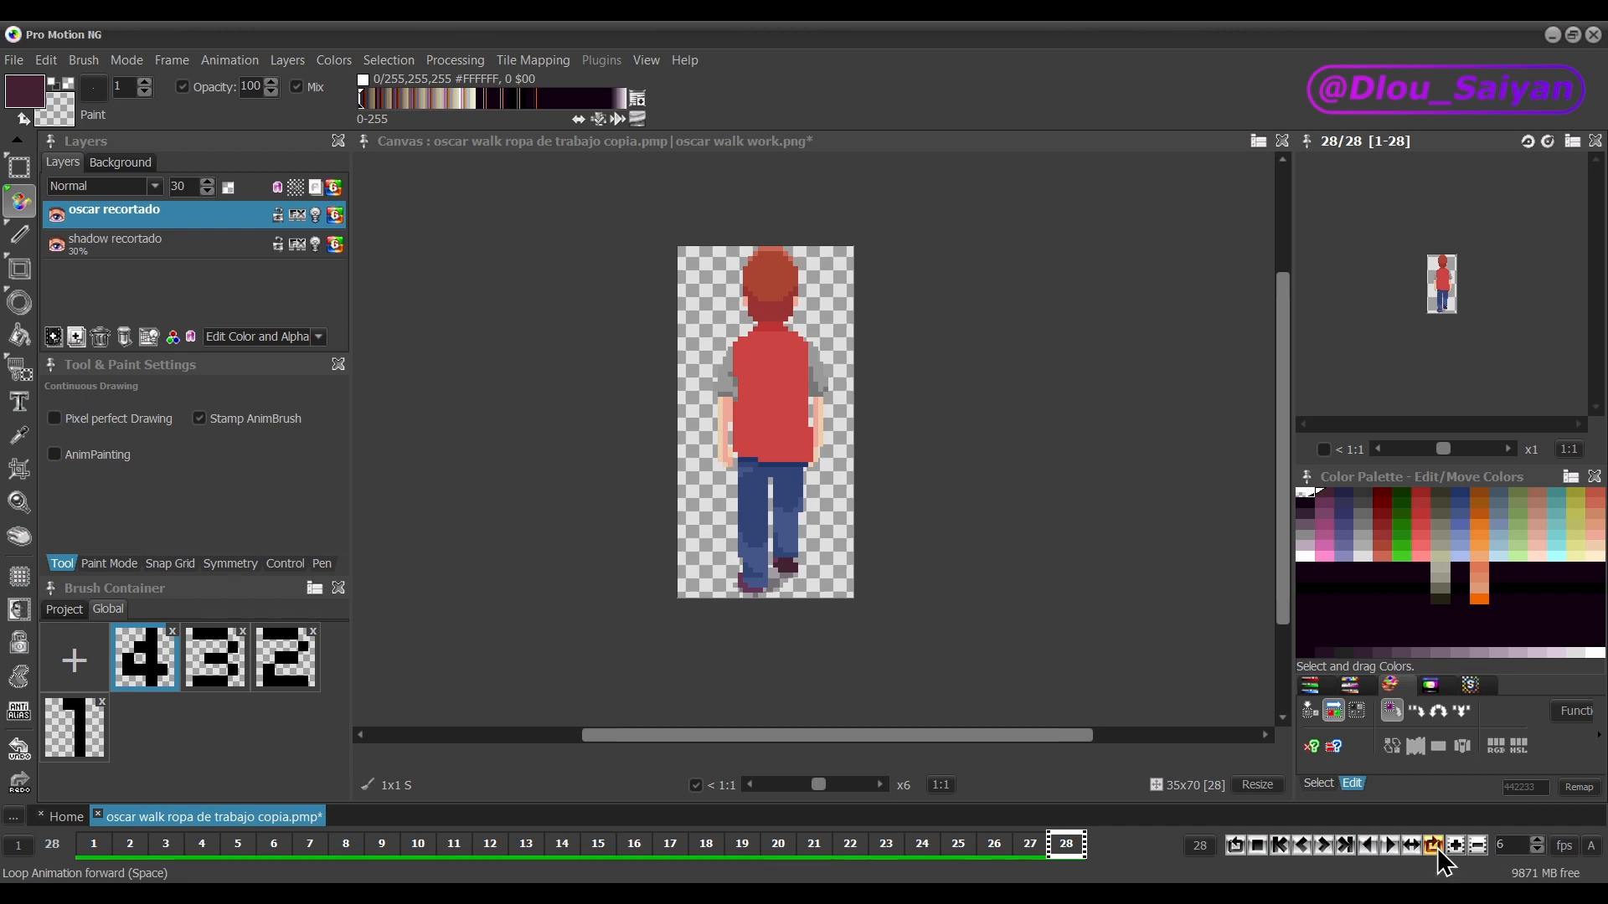
Filter the keyboard shortcuts by "play" and open the Loop Forward shortcut for editing
{"action": "left_click", "coordinate": [14, 60]}
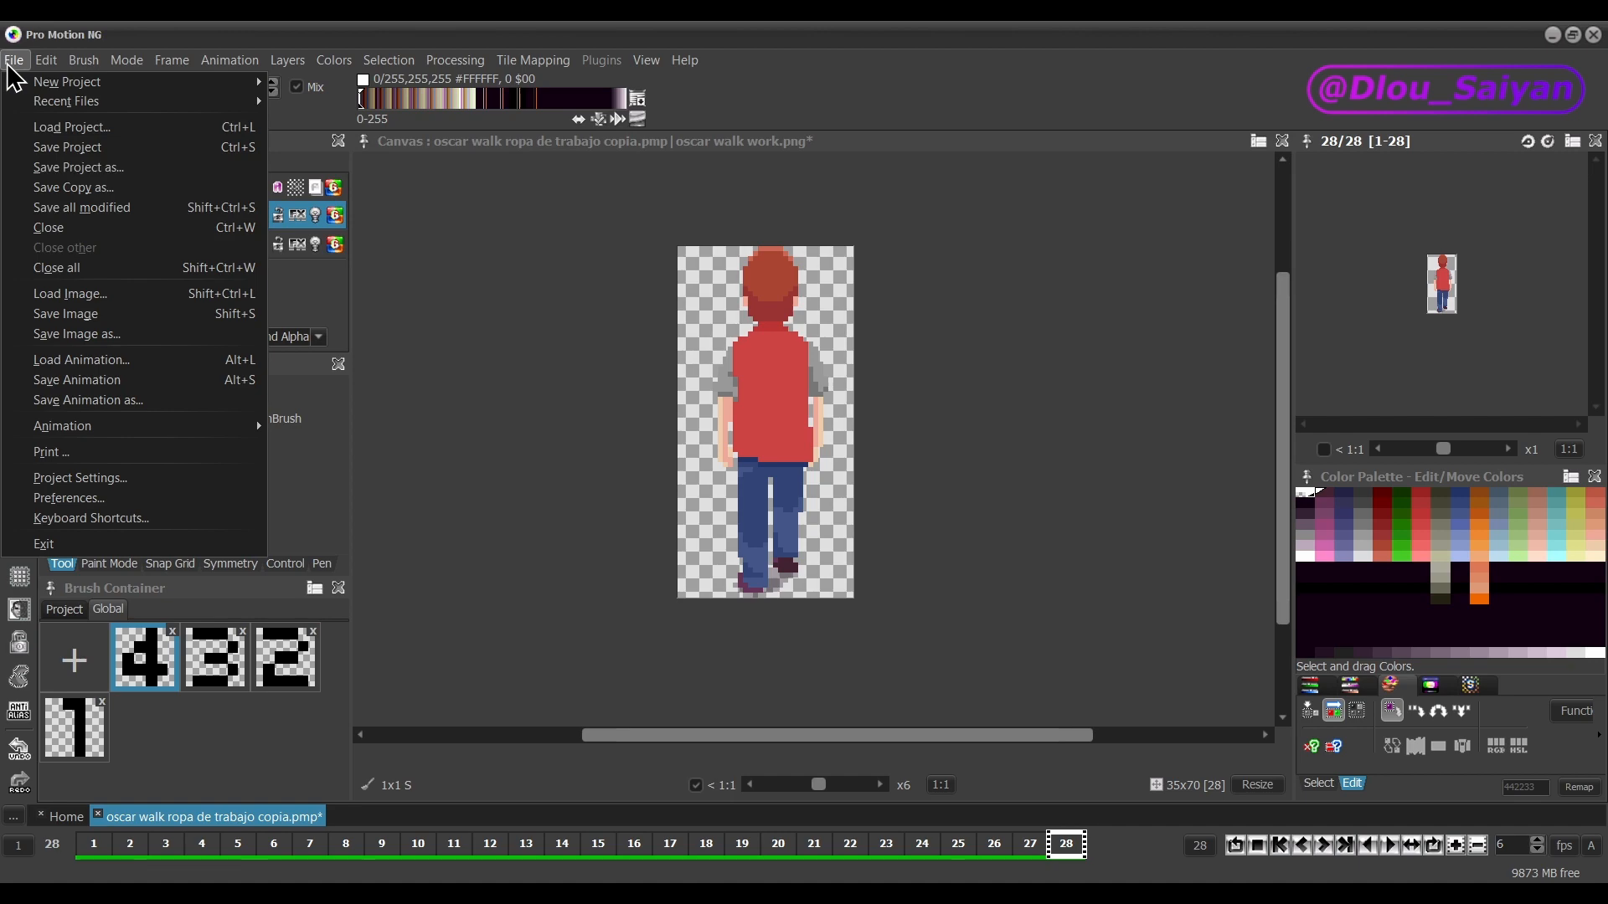
{"action": "left_click", "coordinate": [107, 519]}
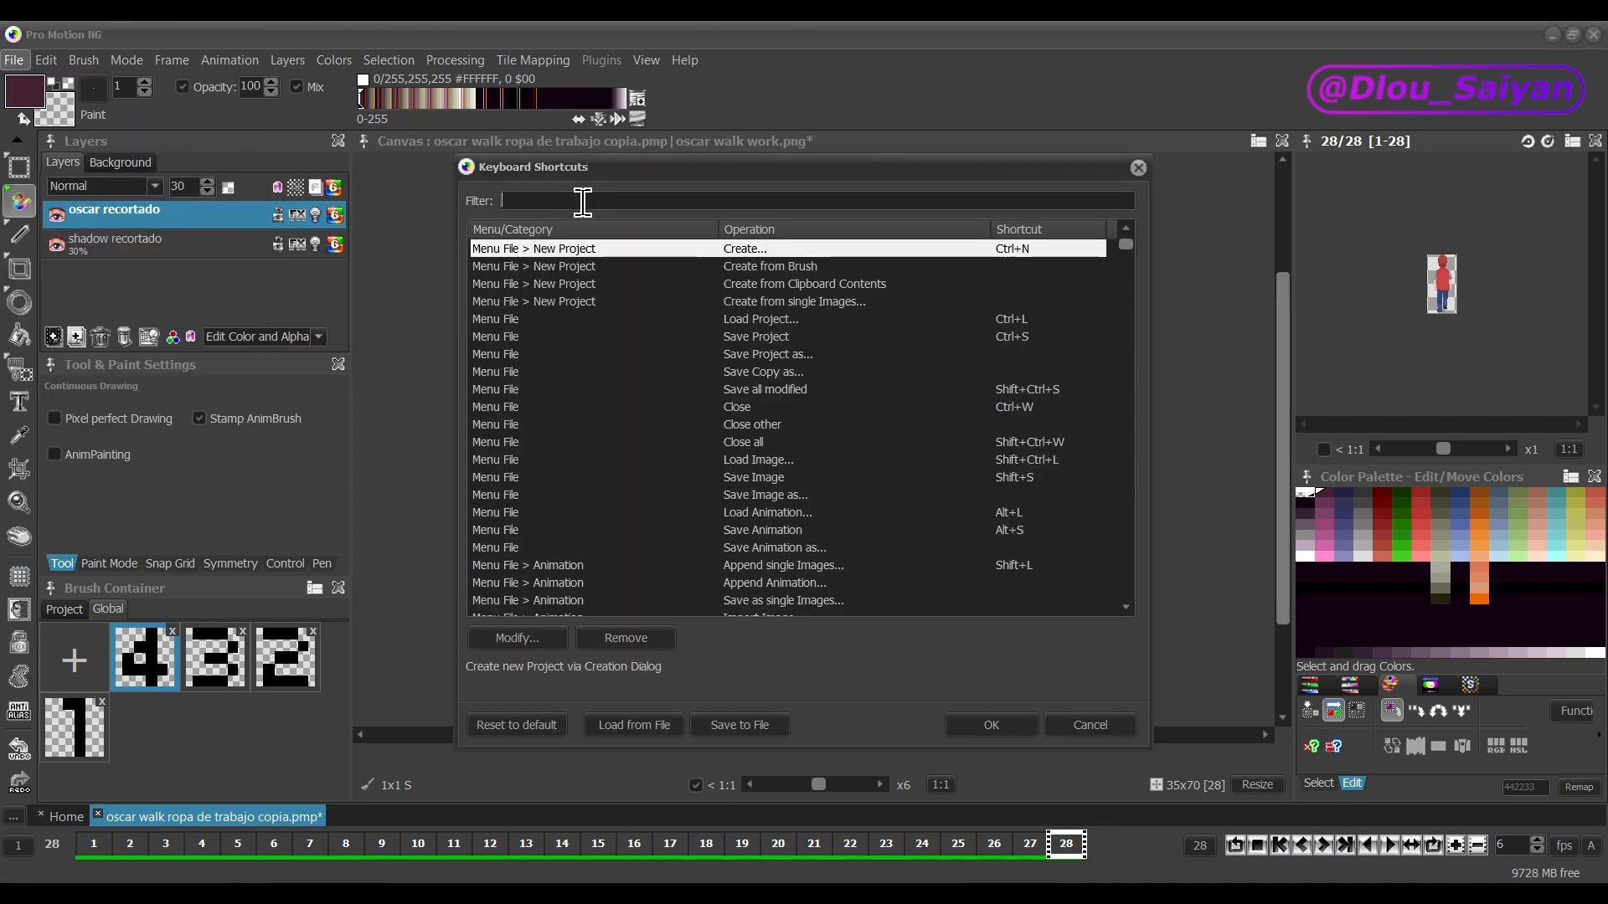
{"action": "type", "text": "play"}
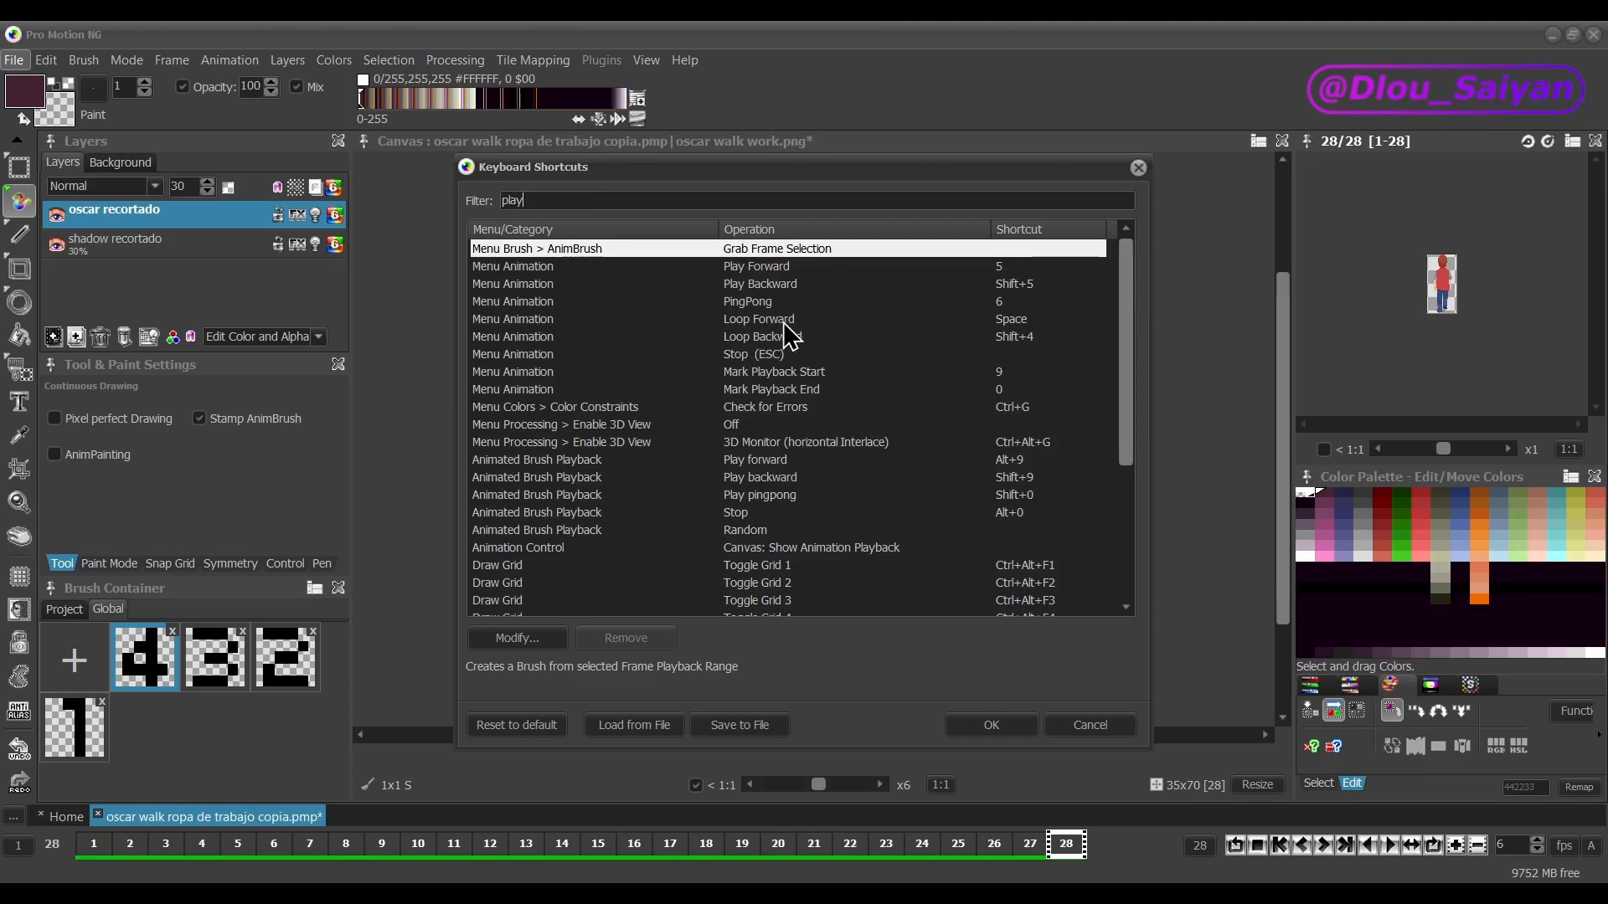
{"action": "double_click", "coordinate": [1015, 322]}
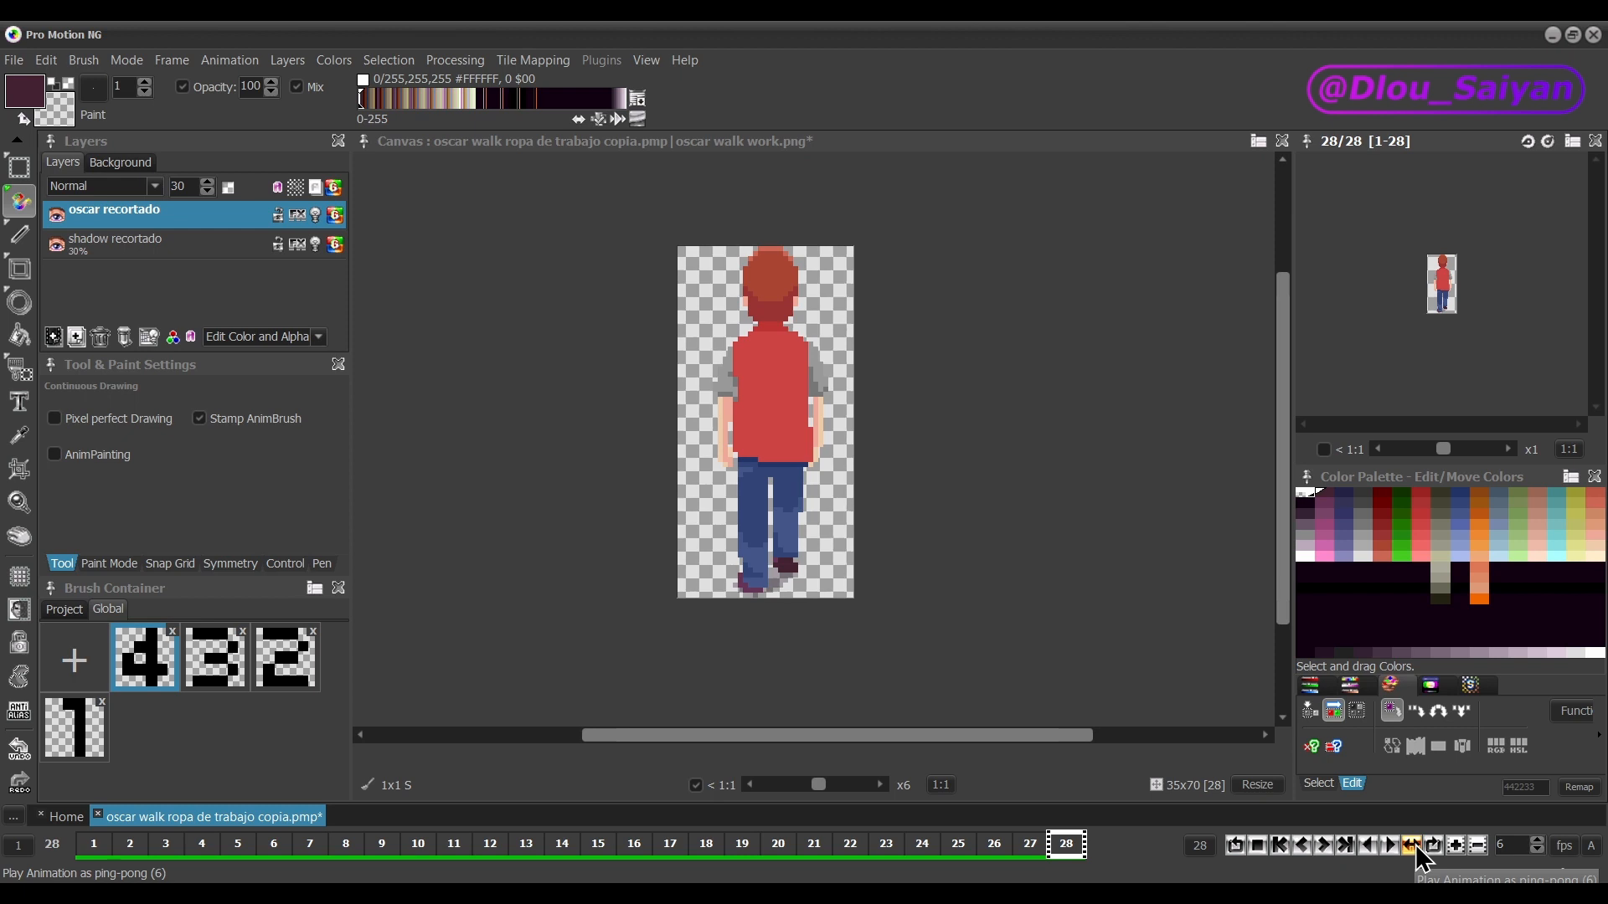
Play the walk animation as ping-pong
{"action": "left_click", "coordinate": [1414, 845]}
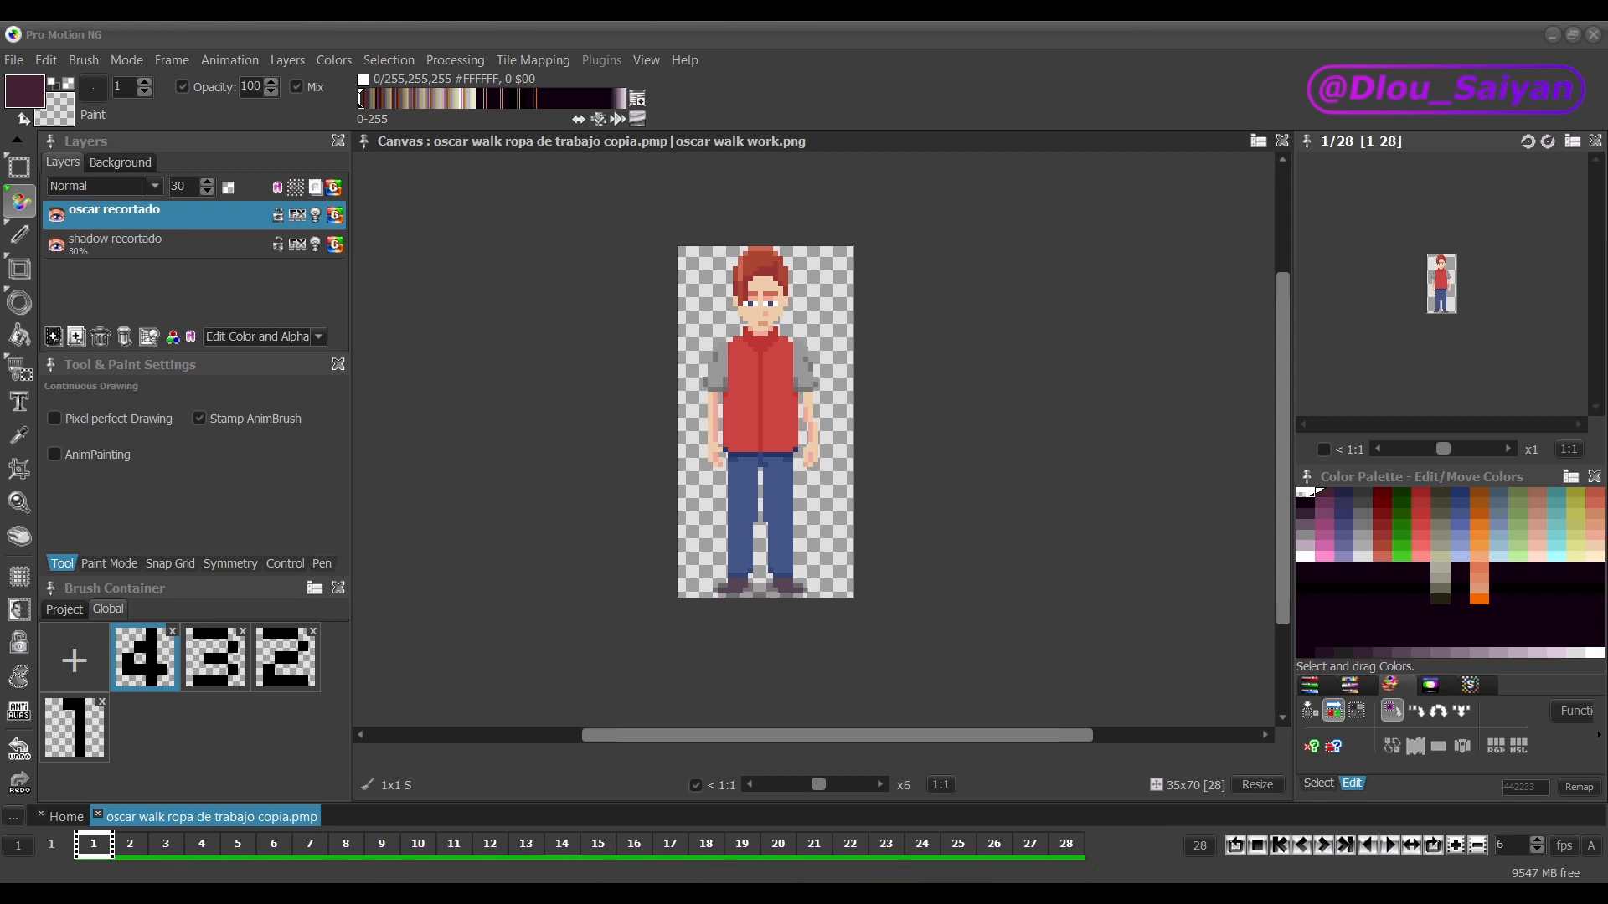
Set the speed of frame 5 to 1 fps and loop the animation to check its timing
{"action": "left_click", "coordinate": [239, 847]}
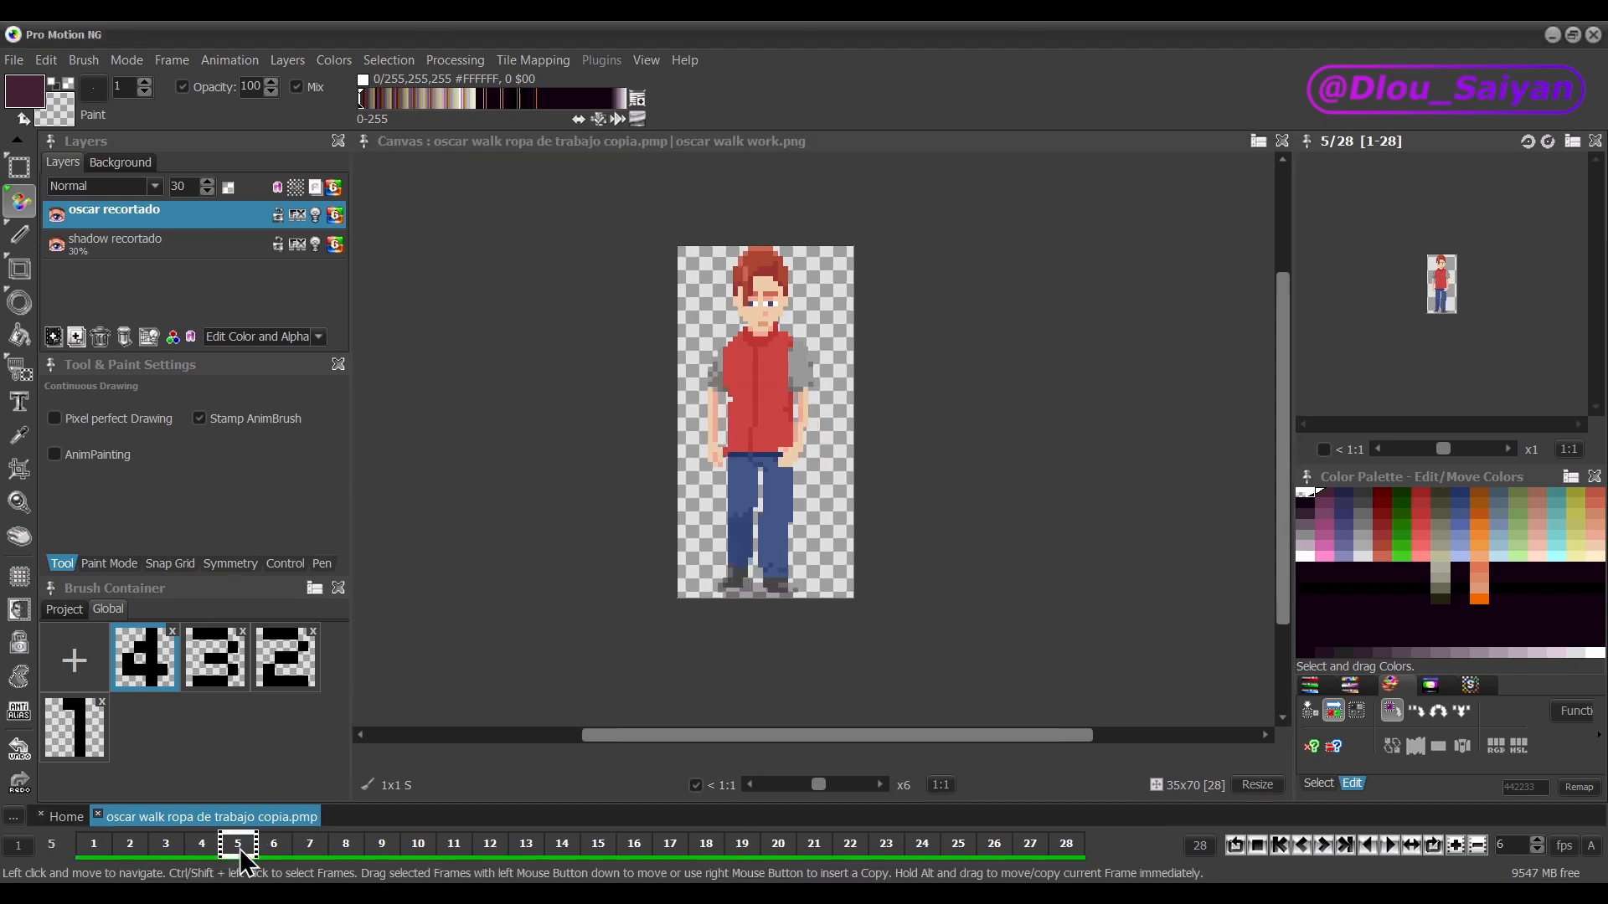
{"action": "left_click", "coordinate": [1539, 852]}
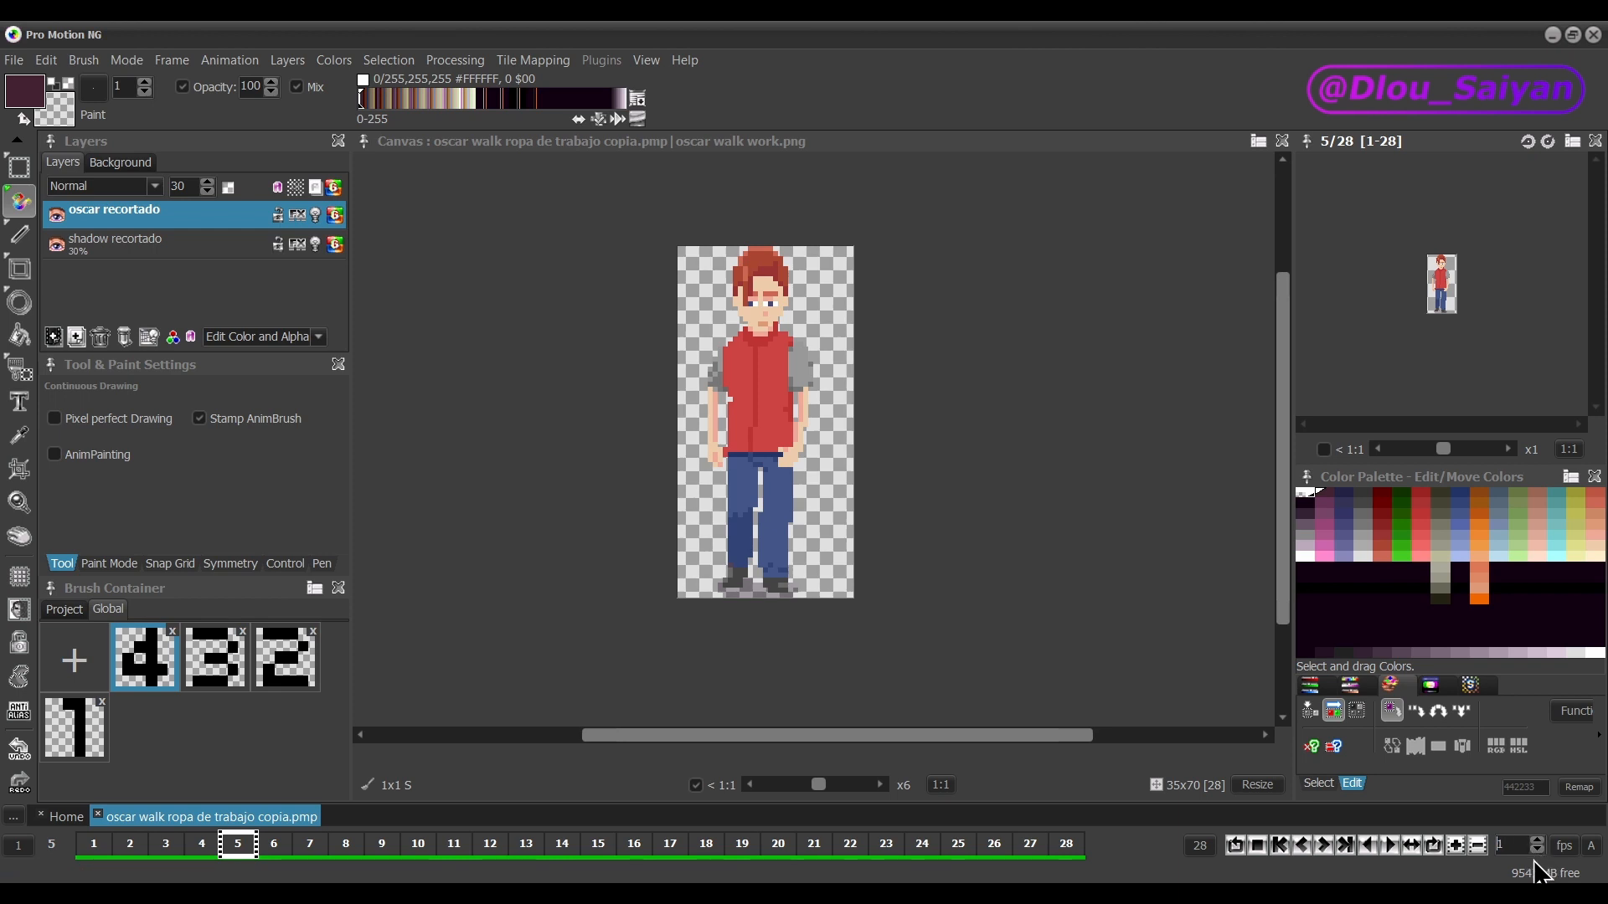
{"action": "key", "text": "Return"}
{"action": "key", "text": "space"}
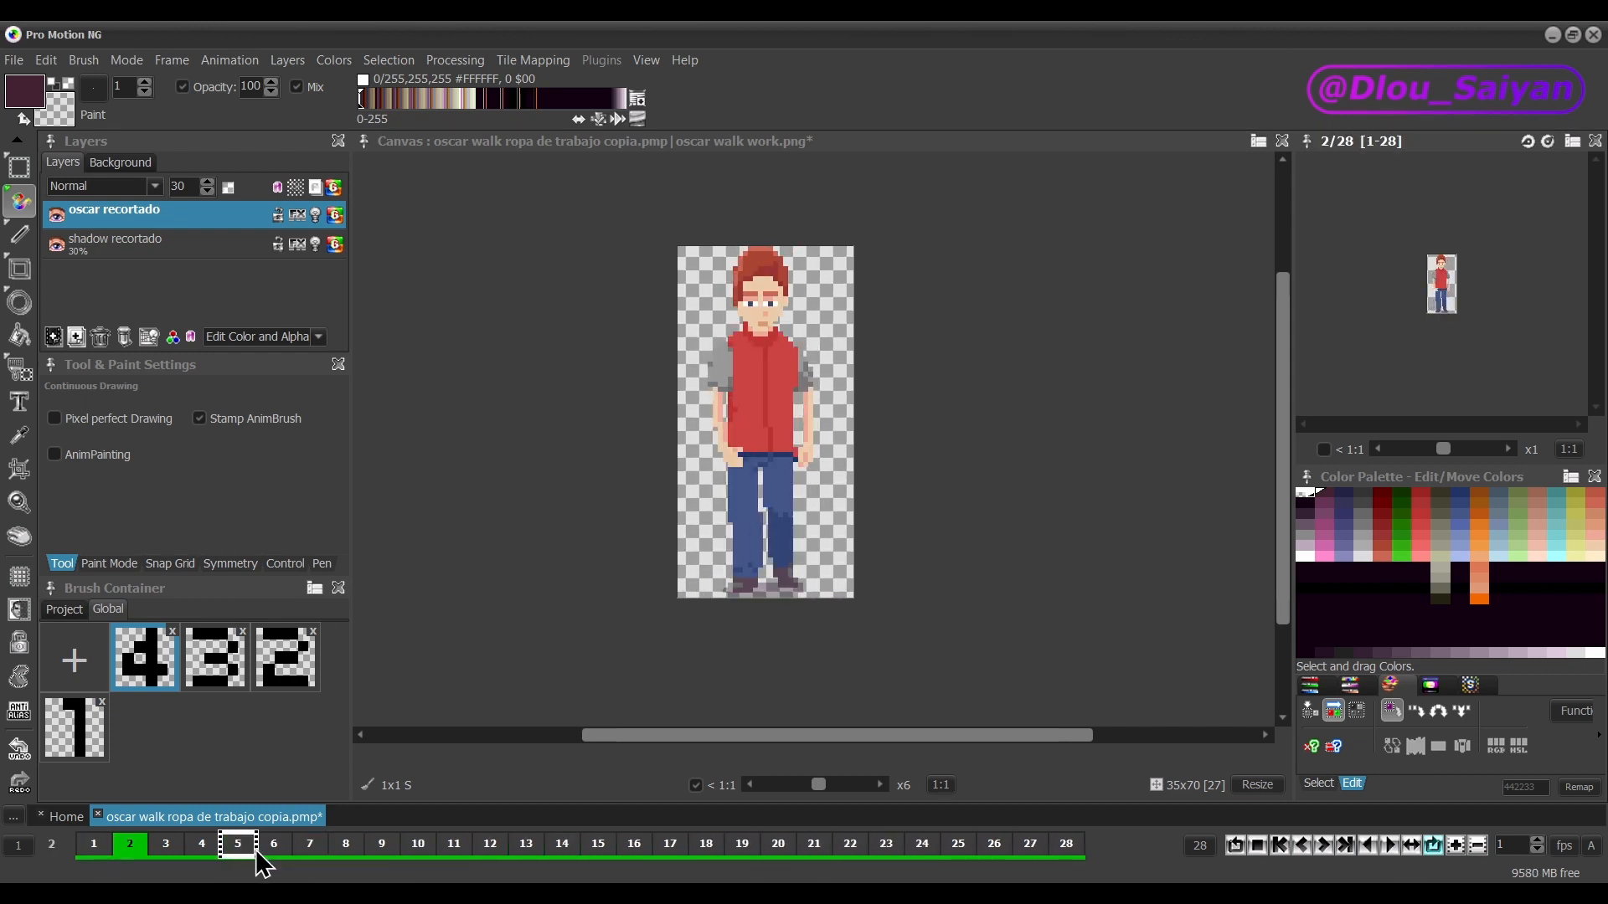
{"action": "key", "text": "space"}
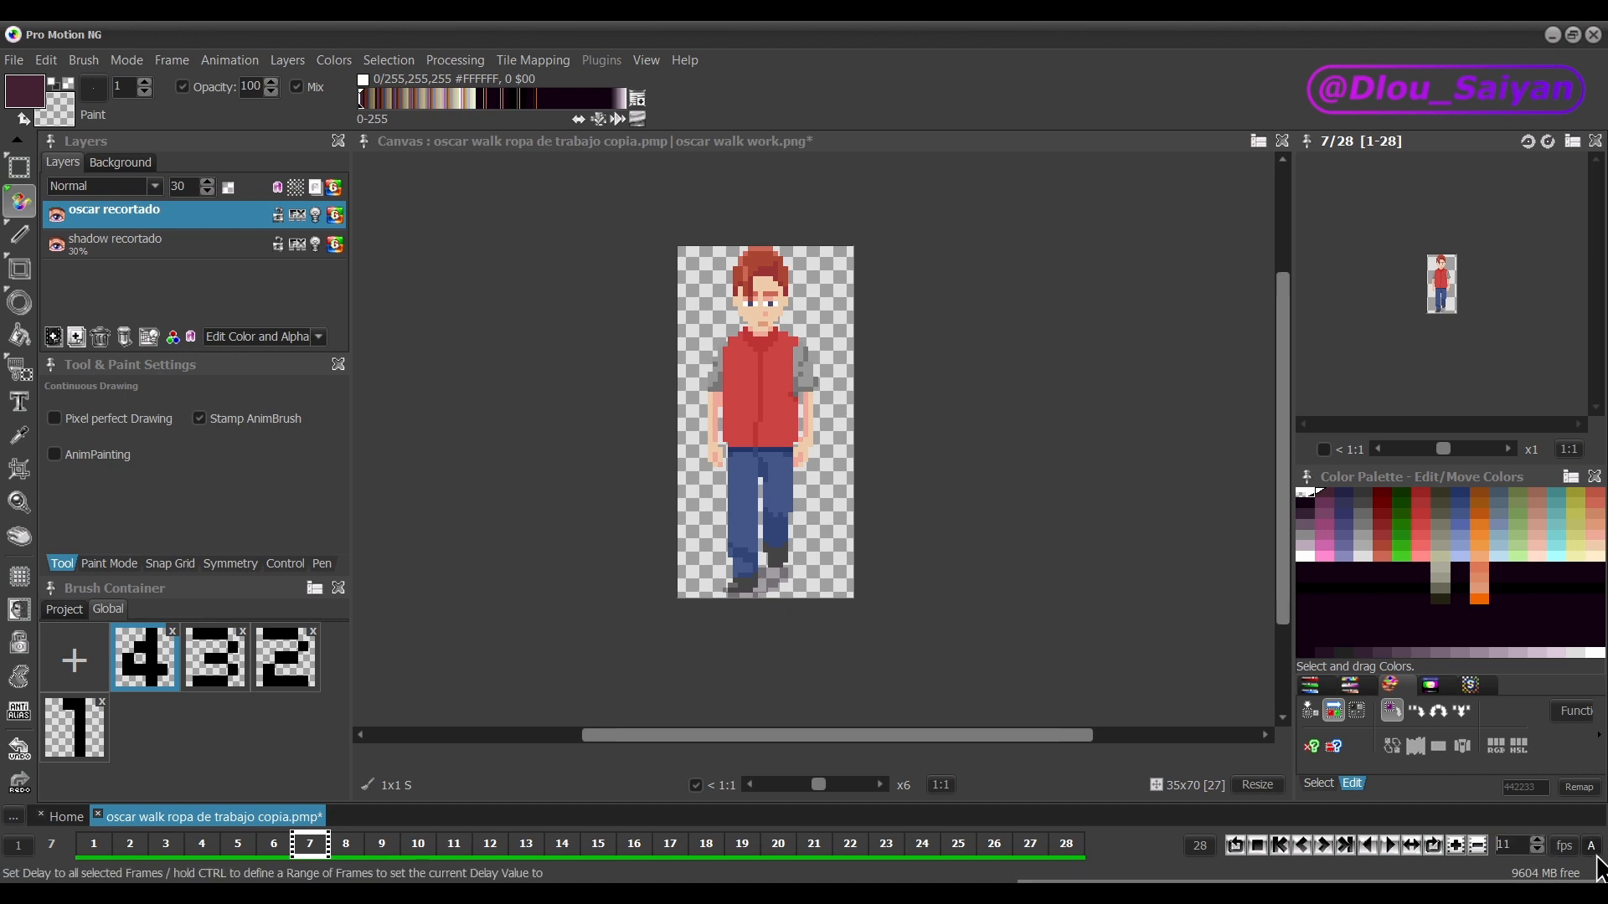
Start and stop looped playback of the walk animation repeatedly to check its speed at 11 fps
{"action": "key", "text": "space"}
{"action": "key", "text": "space"}
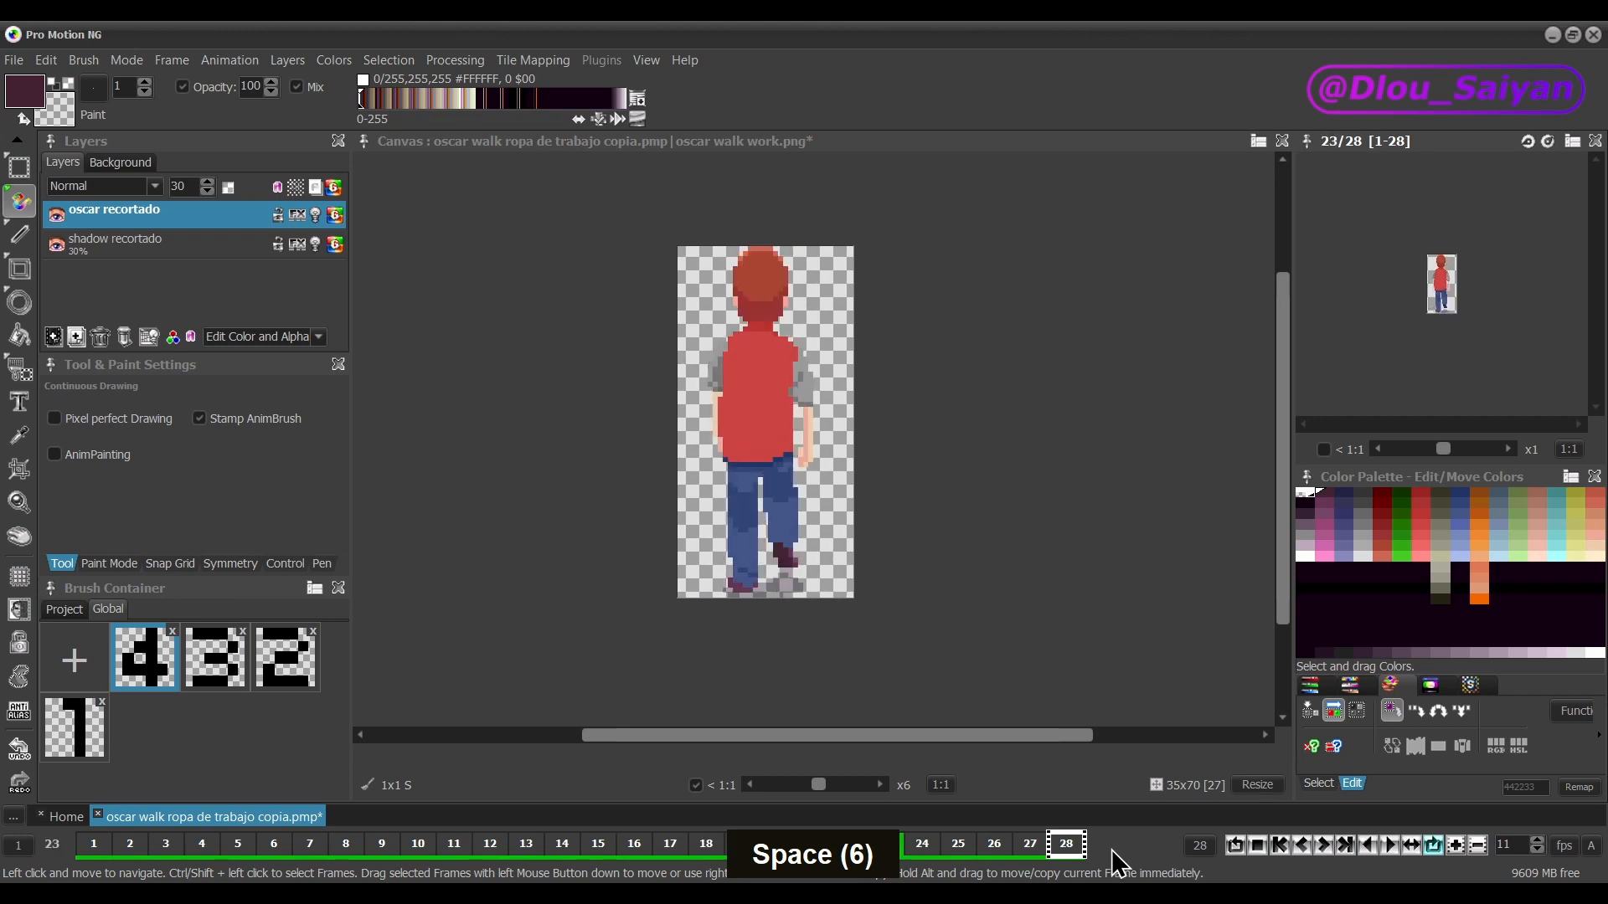
{"action": "key", "text": "space"}
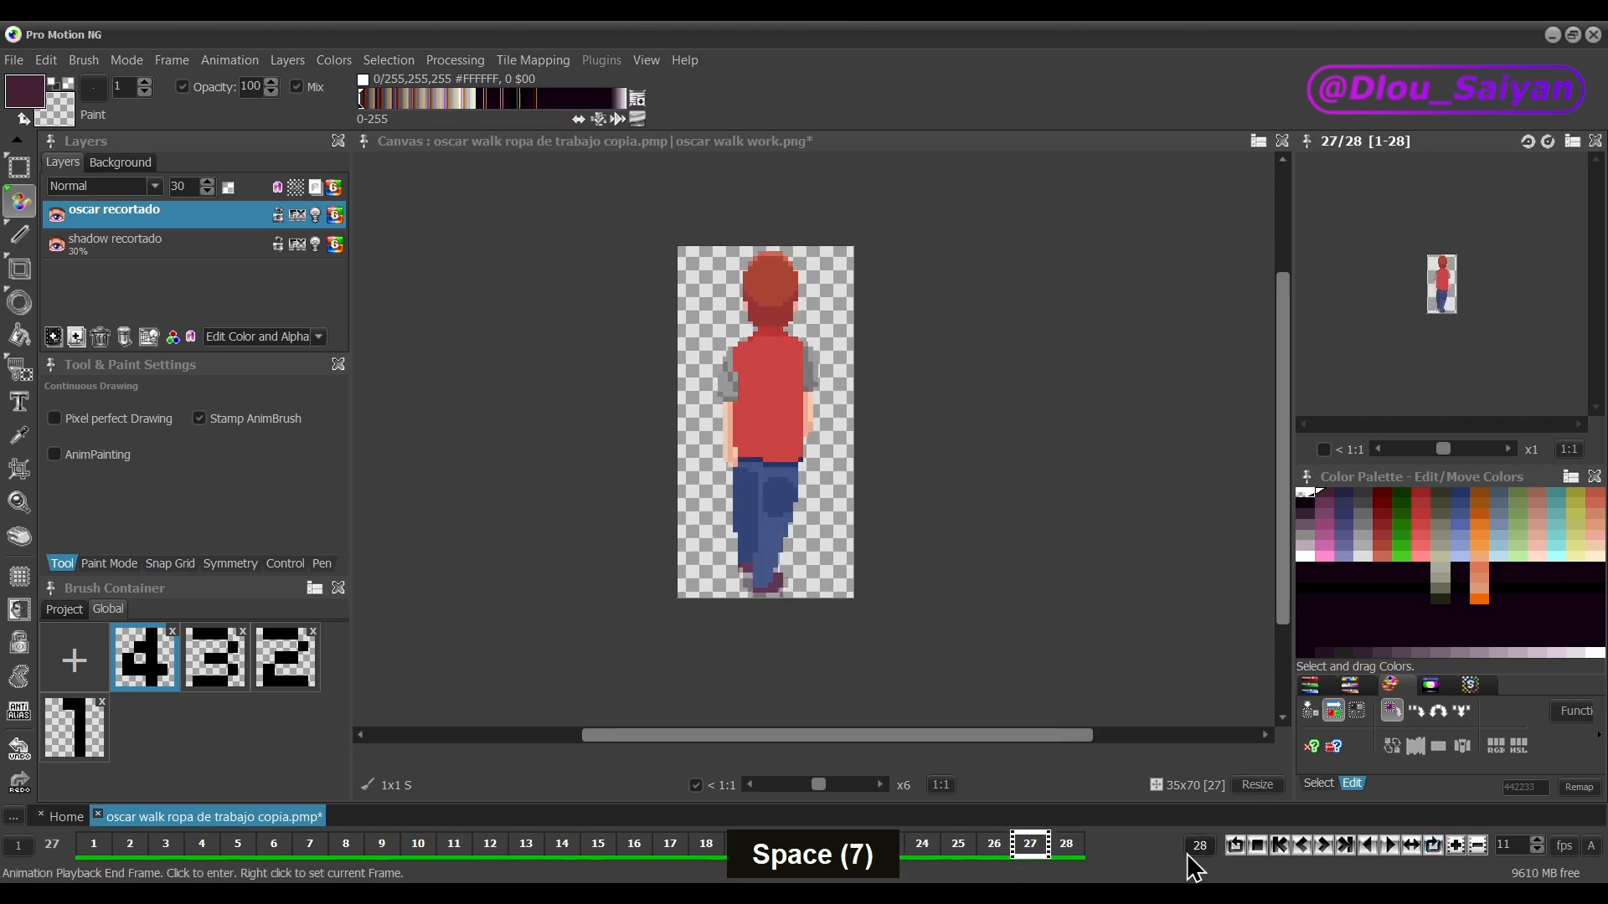
{"action": "key", "text": "space"}
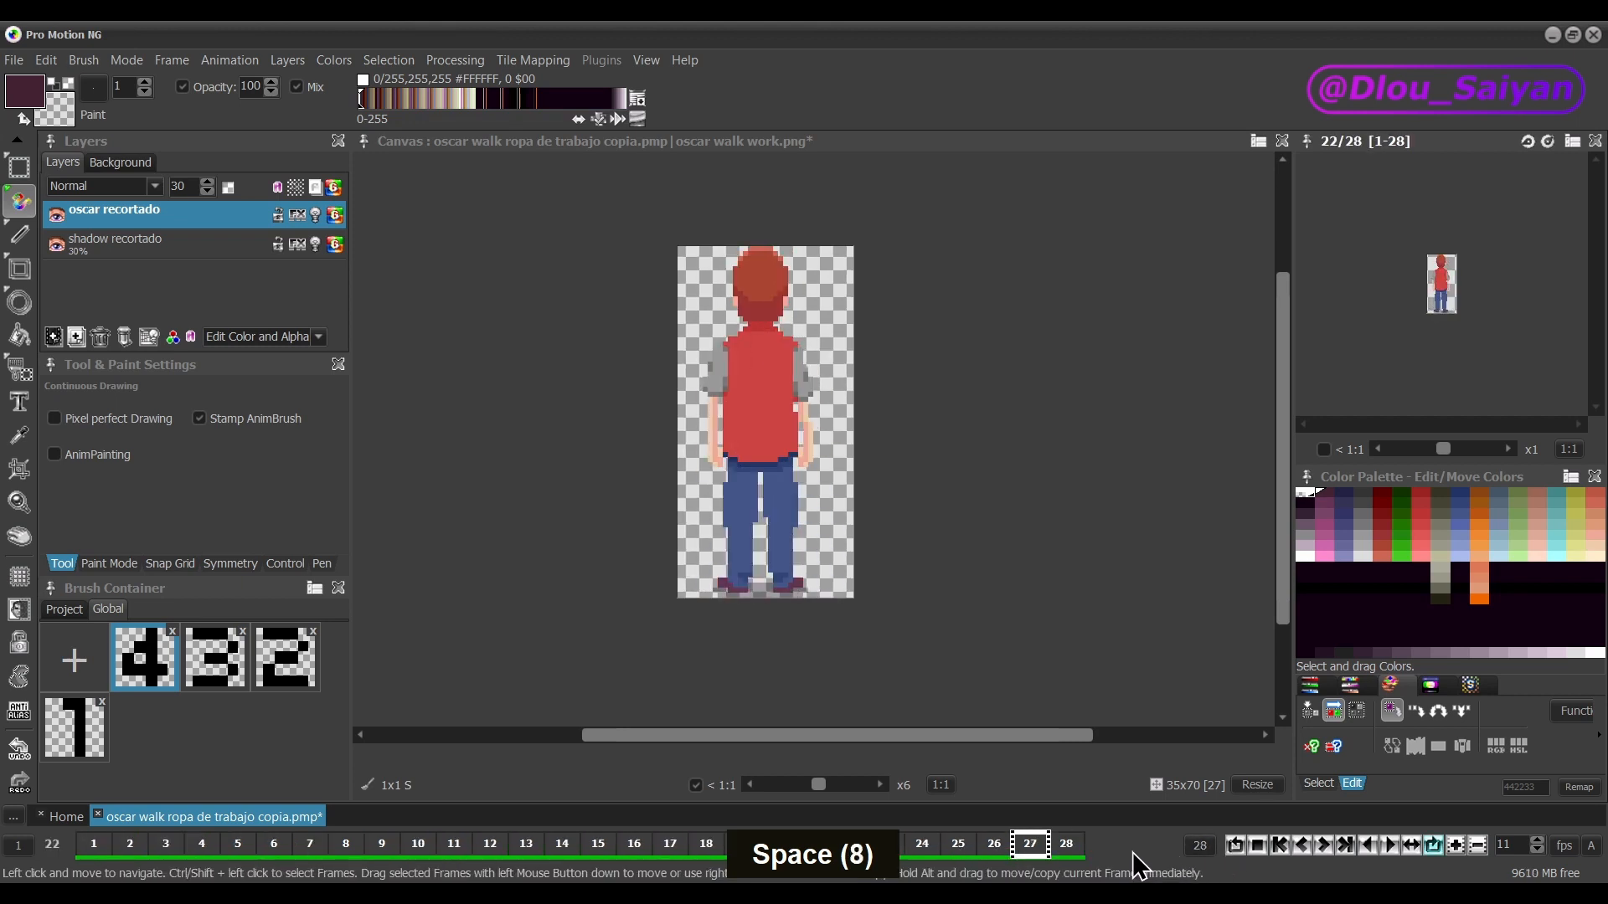
Apply a delay of 90 milliseconds to the current frame 5 only, and open the option for applying the delay to a frame range
{"action": "left_click", "coordinate": [1563, 846]}
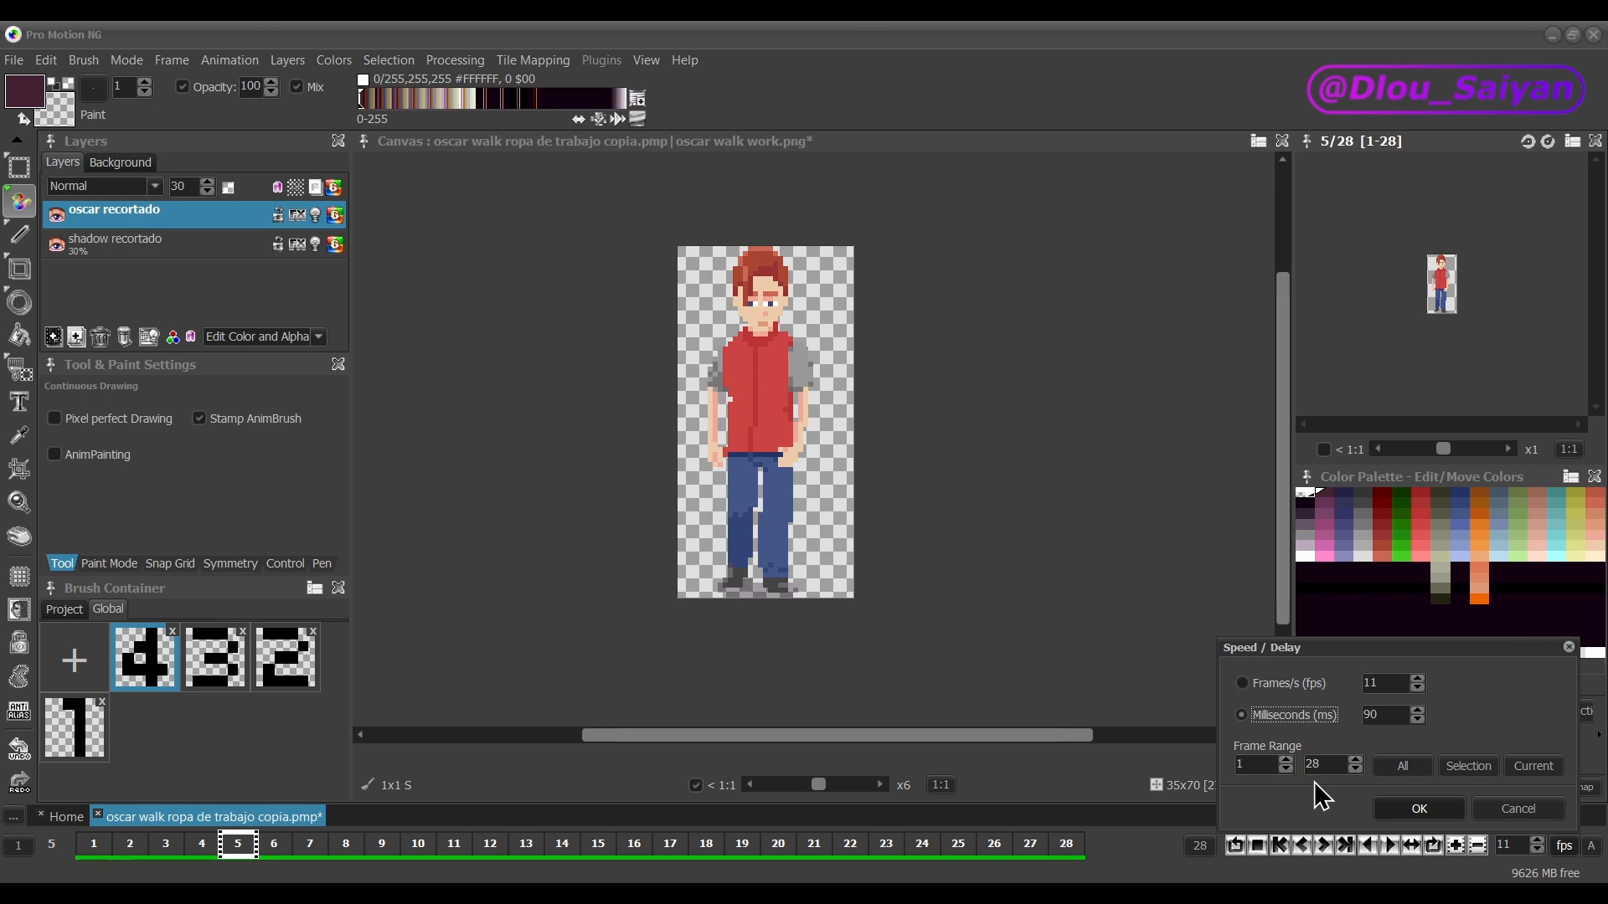
{"action": "left_click", "coordinate": [1239, 767]}
{"action": "left_click", "coordinate": [1323, 764]}
{"action": "left_click", "coordinate": [1356, 769]}
{"action": "left_click", "coordinate": [1356, 770]}
{"action": "left_click", "coordinate": [1356, 770]}
{"action": "left_click", "coordinate": [1356, 769]}
{"action": "left_click", "coordinate": [1356, 770]}
{"action": "left_click", "coordinate": [1356, 770]}
{"action": "left_click", "coordinate": [1356, 769]}
{"action": "left_click", "coordinate": [1356, 770]}
{"action": "left_click", "coordinate": [1356, 769]}
{"action": "left_click", "coordinate": [1406, 769]}
{"action": "left_click", "coordinate": [1541, 767]}
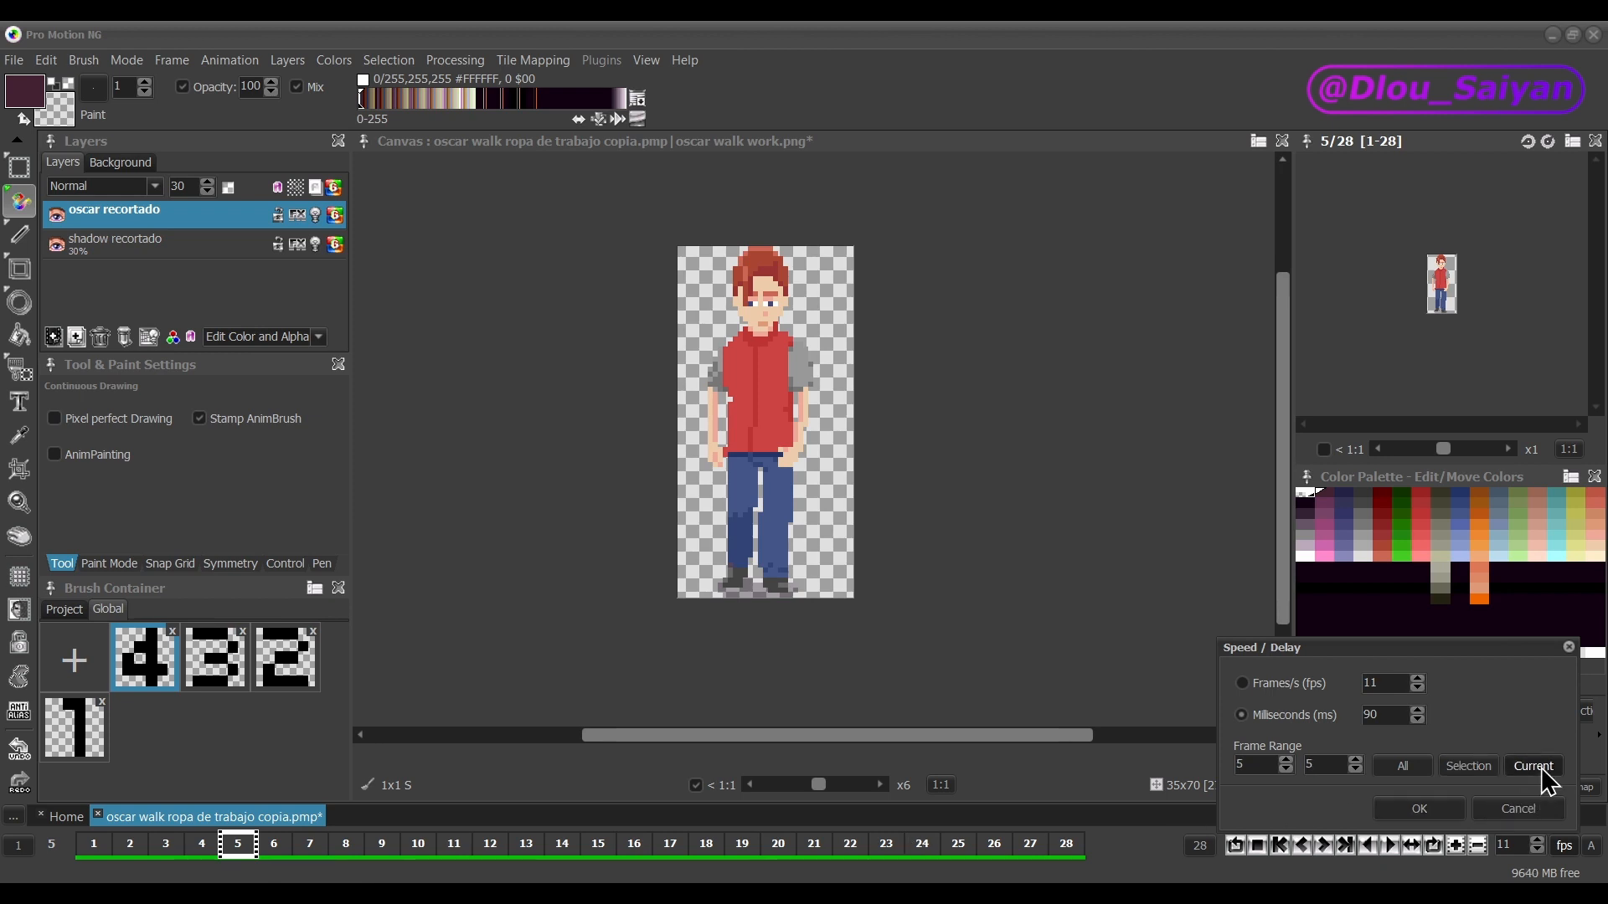
{"action": "left_click", "coordinate": [1422, 809]}
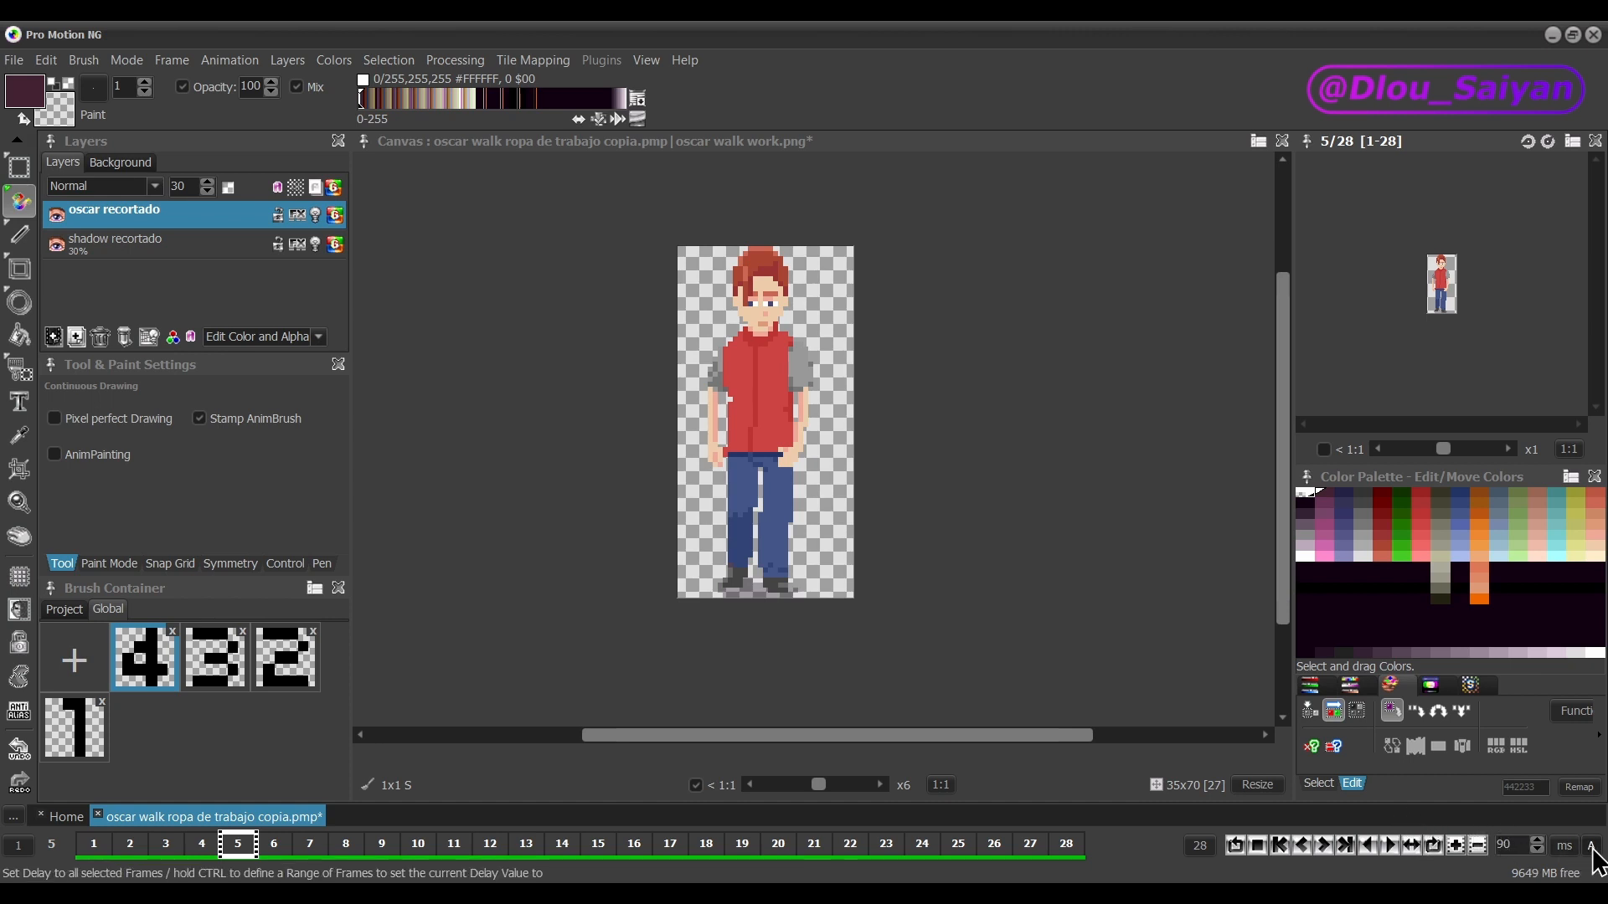
{"action": "key", "text": "ctrl"}
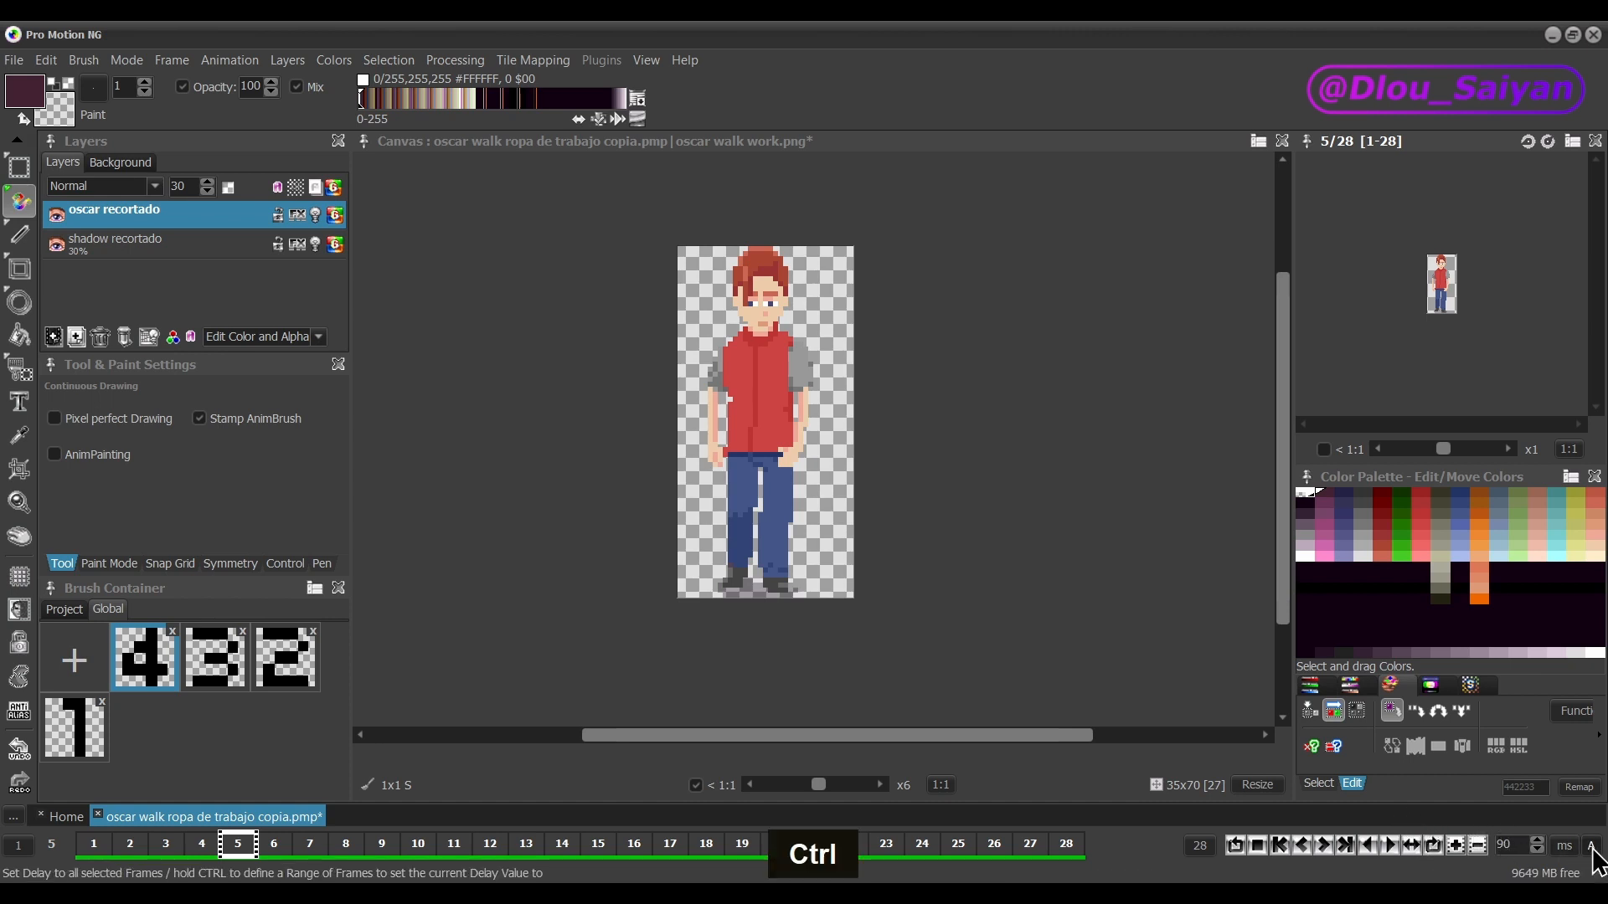
{"action": "left_click", "coordinate": [1592, 848], "text": "ctrl"}
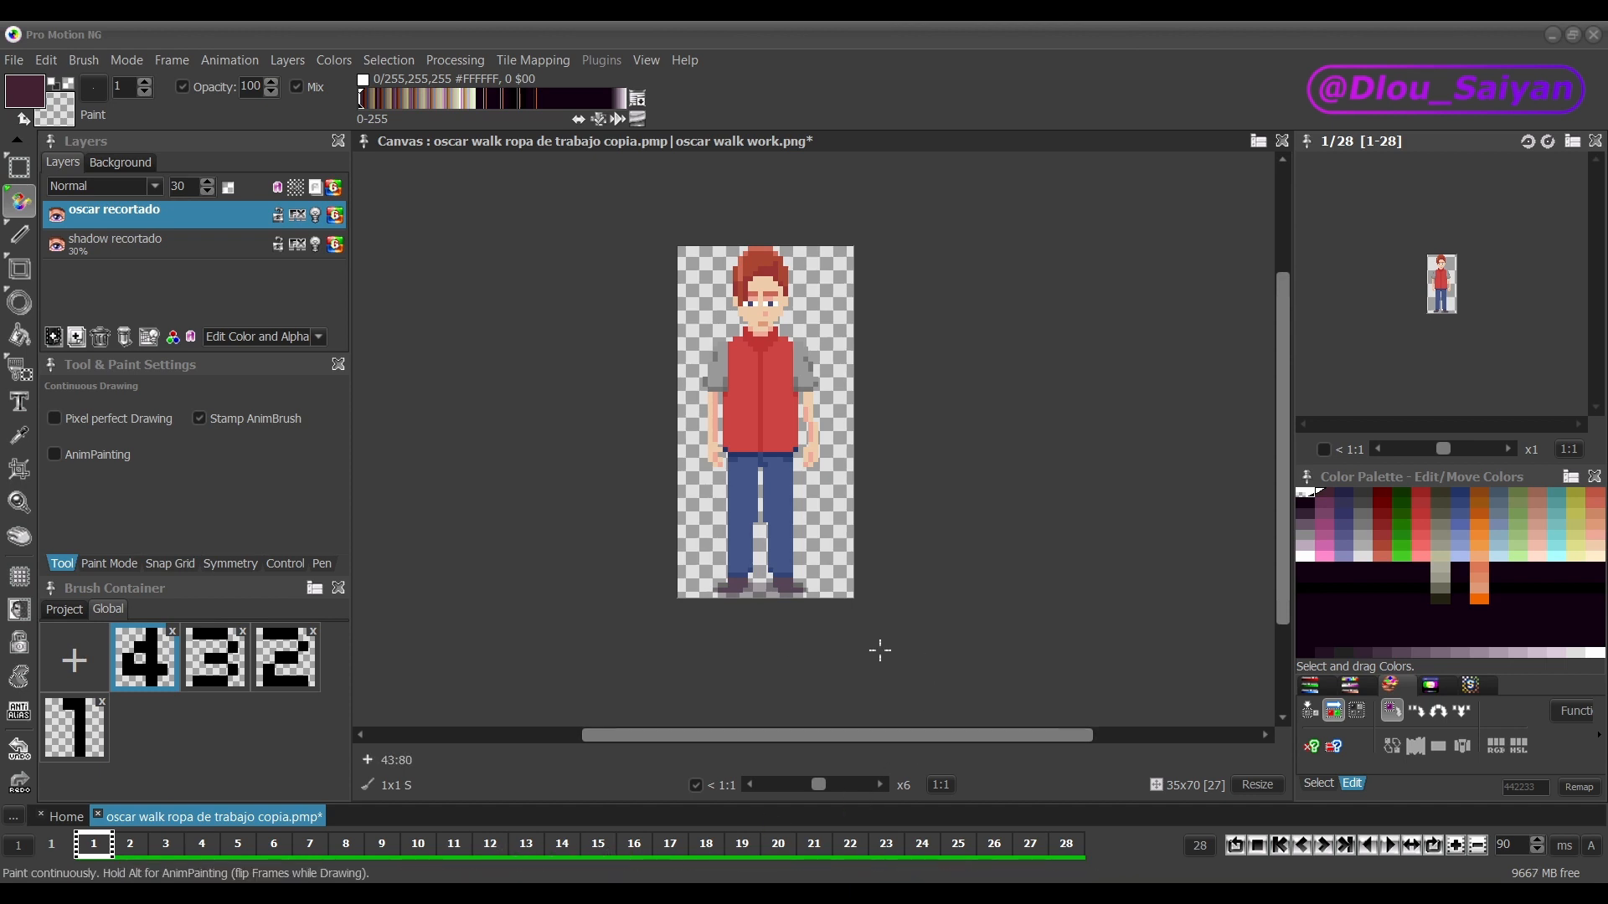
Mark frames 1, 8, 15 and 22 as key frames, where each walking direction begins
{"action": "right_click", "coordinate": [93, 846]}
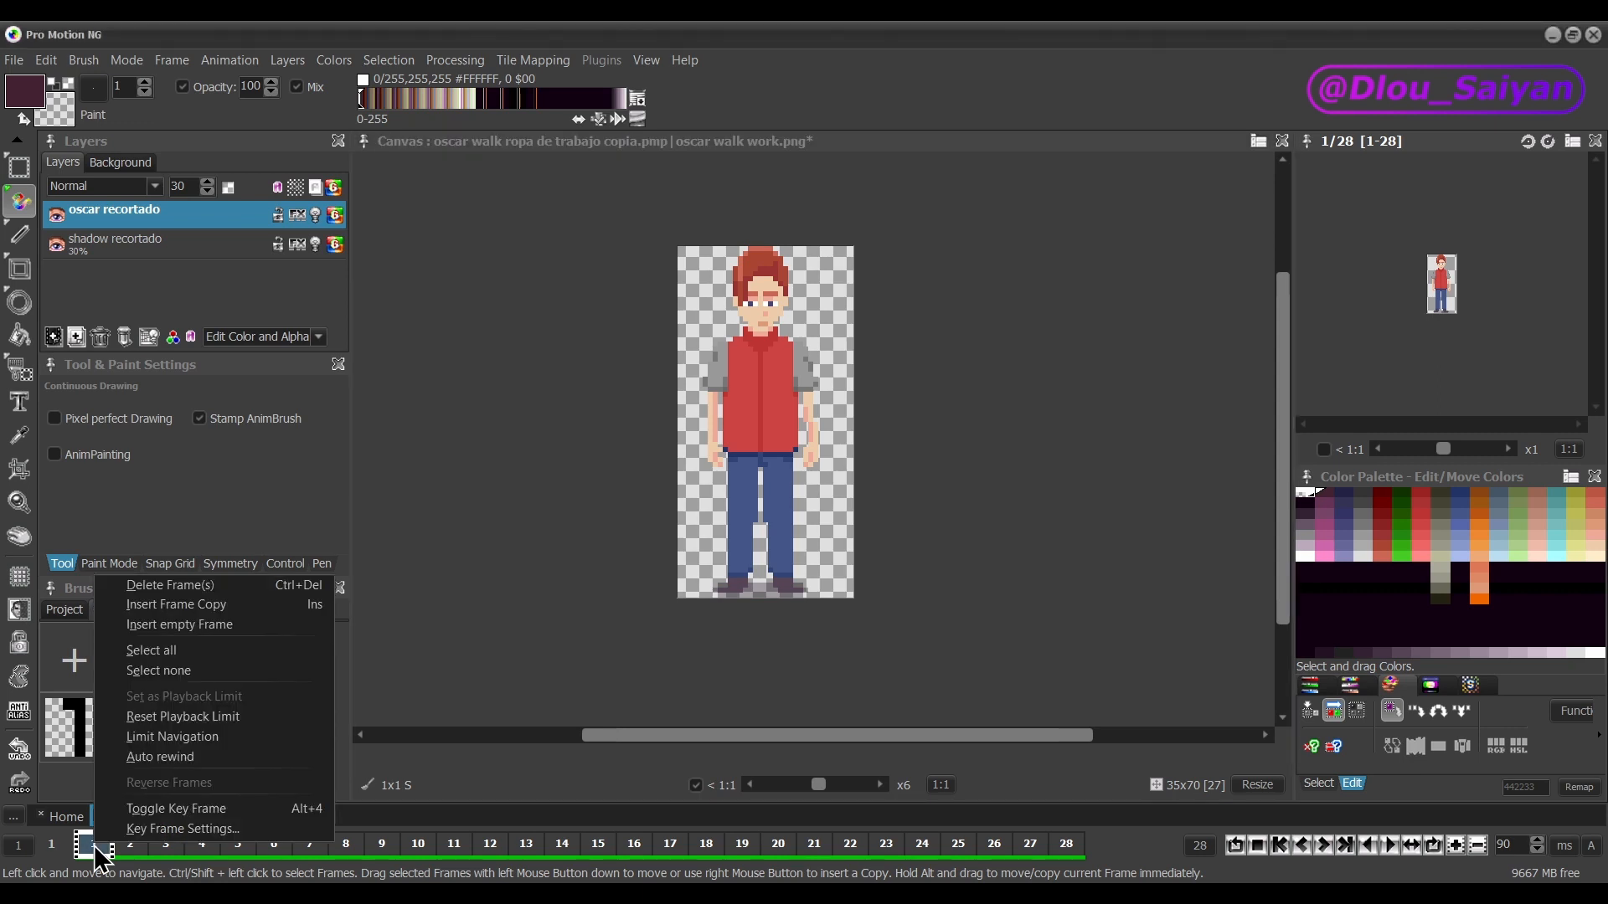
{"action": "left_click", "coordinate": [176, 807]}
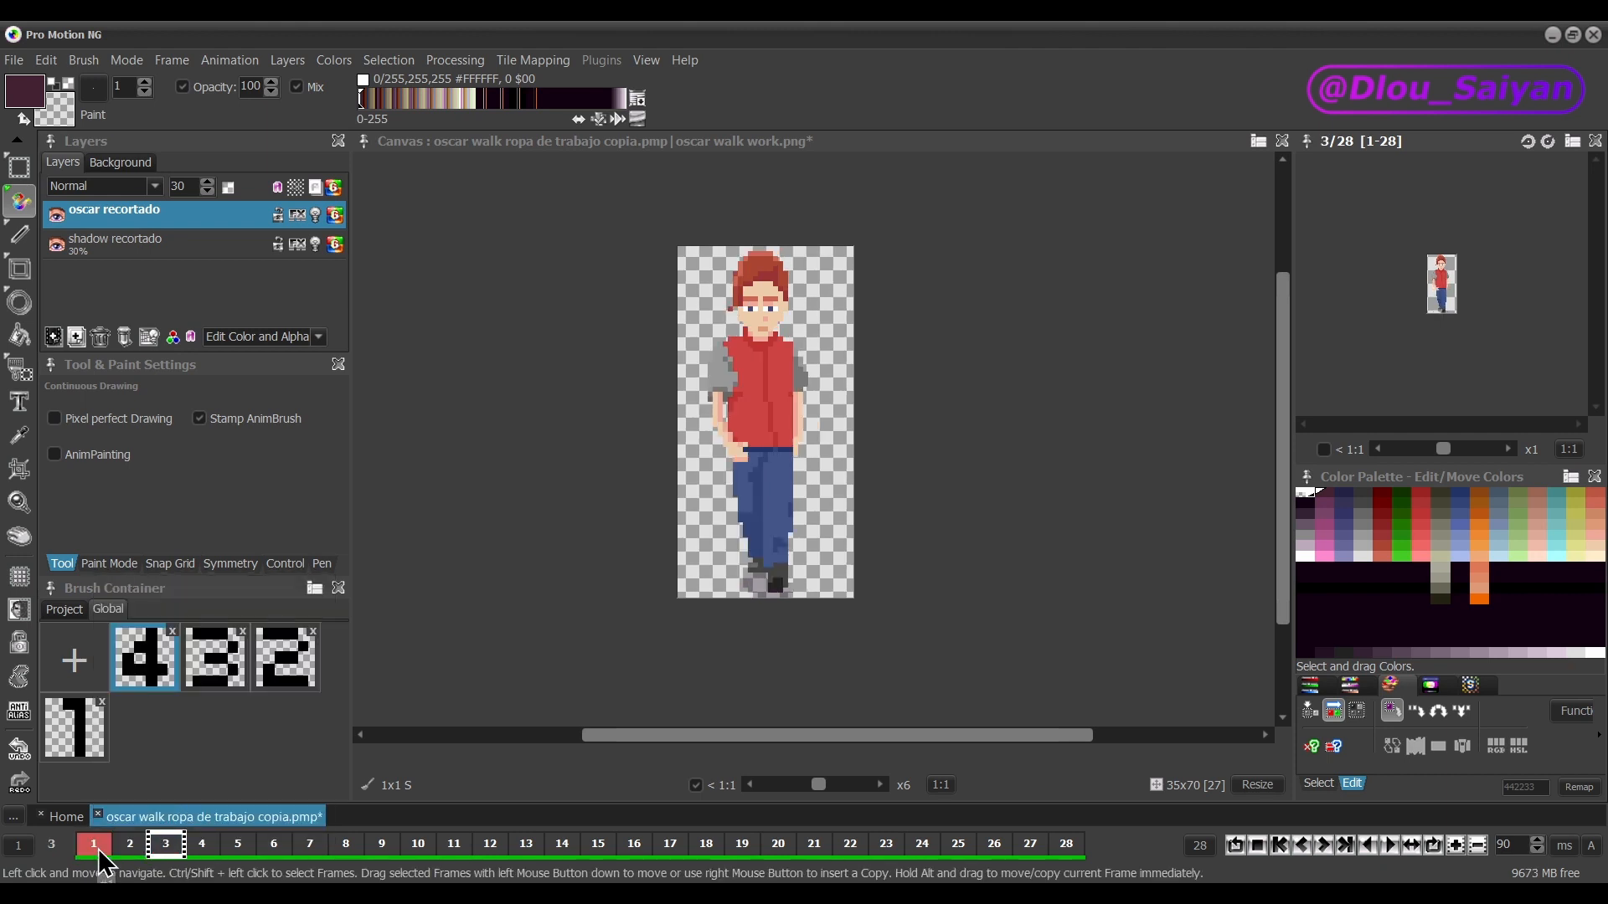
{"action": "left_click", "coordinate": [202, 845]}
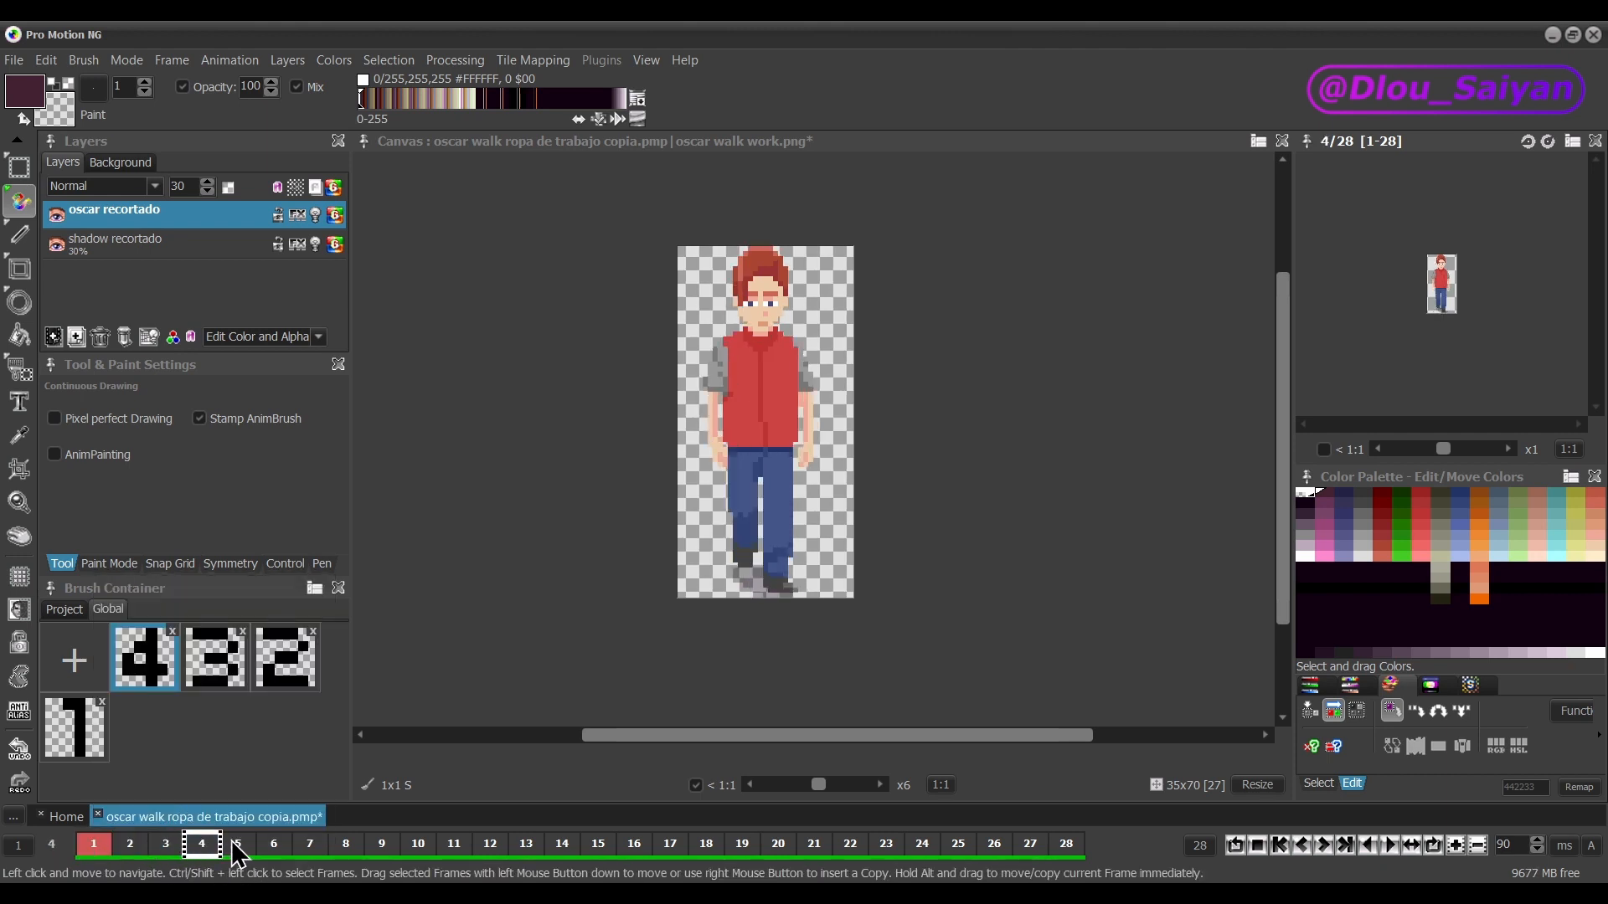
{"action": "left_click_drag", "start_coordinate": [234, 845], "coordinate": [317, 842]}
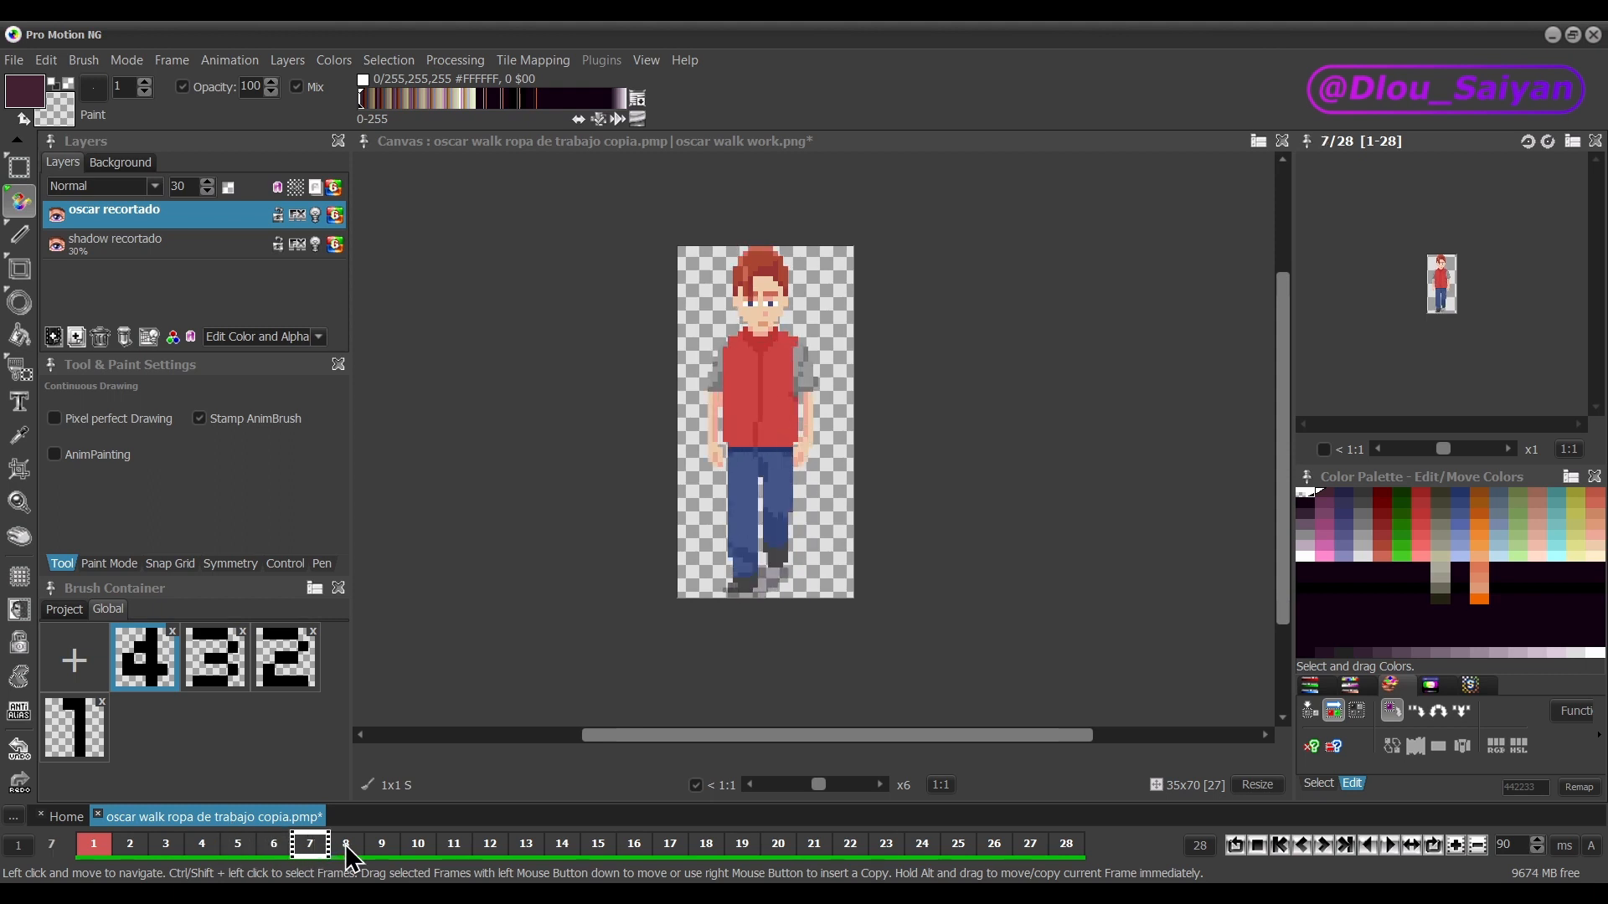
{"action": "left_click", "coordinate": [345, 845]}
{"action": "key", "text": "alt"}
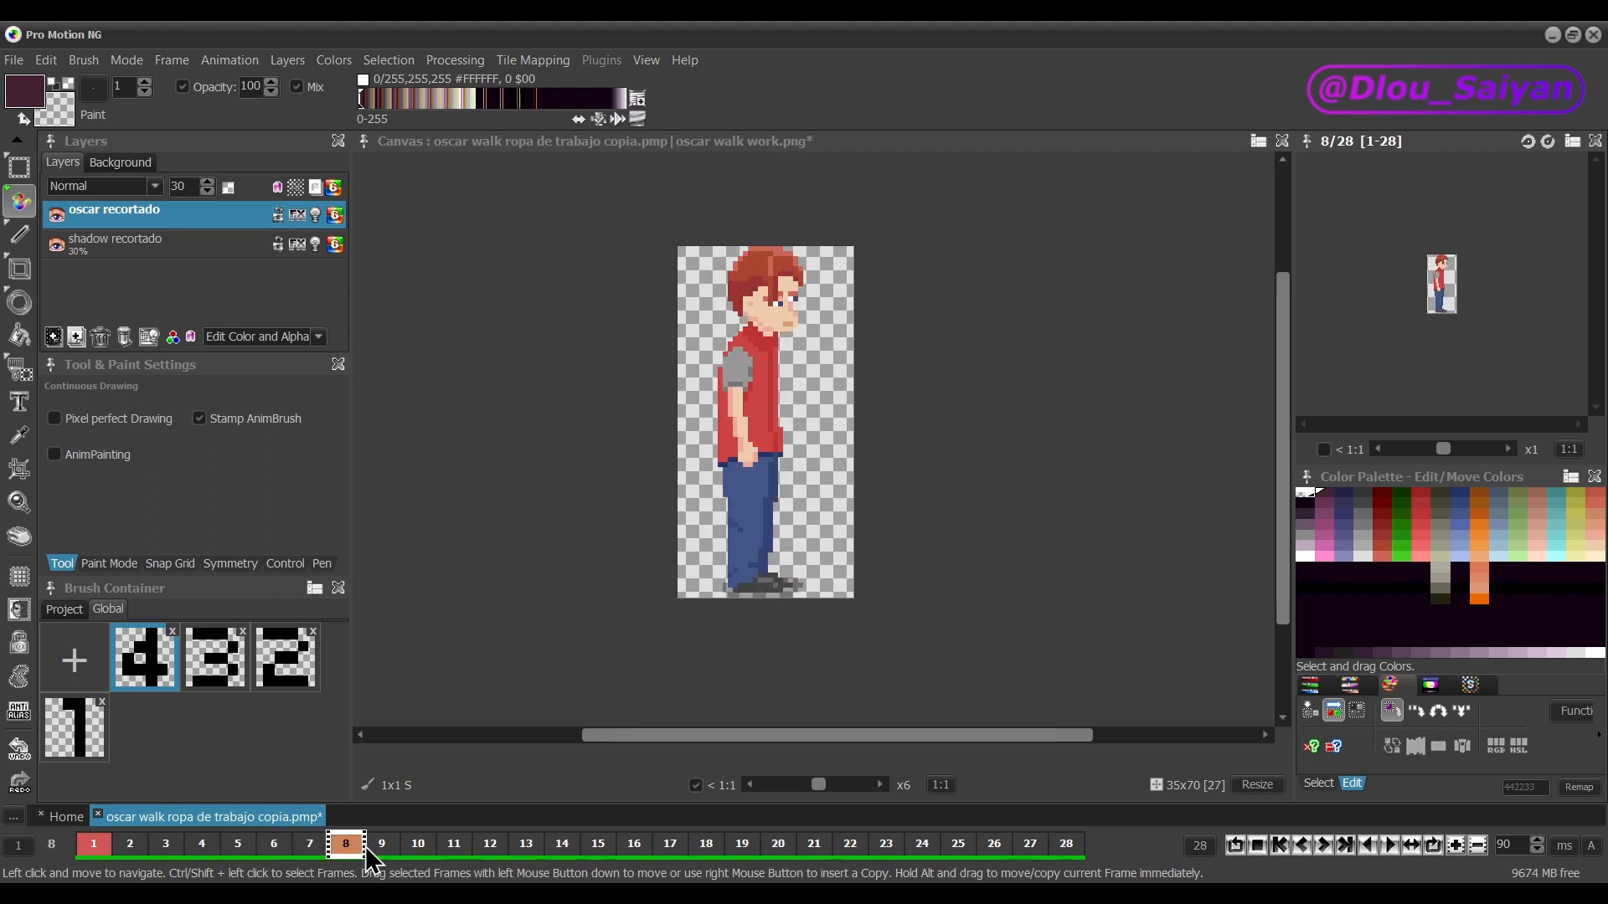
{"action": "left_click_drag", "start_coordinate": [365, 846], "coordinate": [854, 844]}
{"action": "key", "text": "alt"}
{"action": "key", "text": "alt+k"}
{"action": "key", "text": "alt+k"}
{"action": "left_click", "coordinate": [1066, 845]}
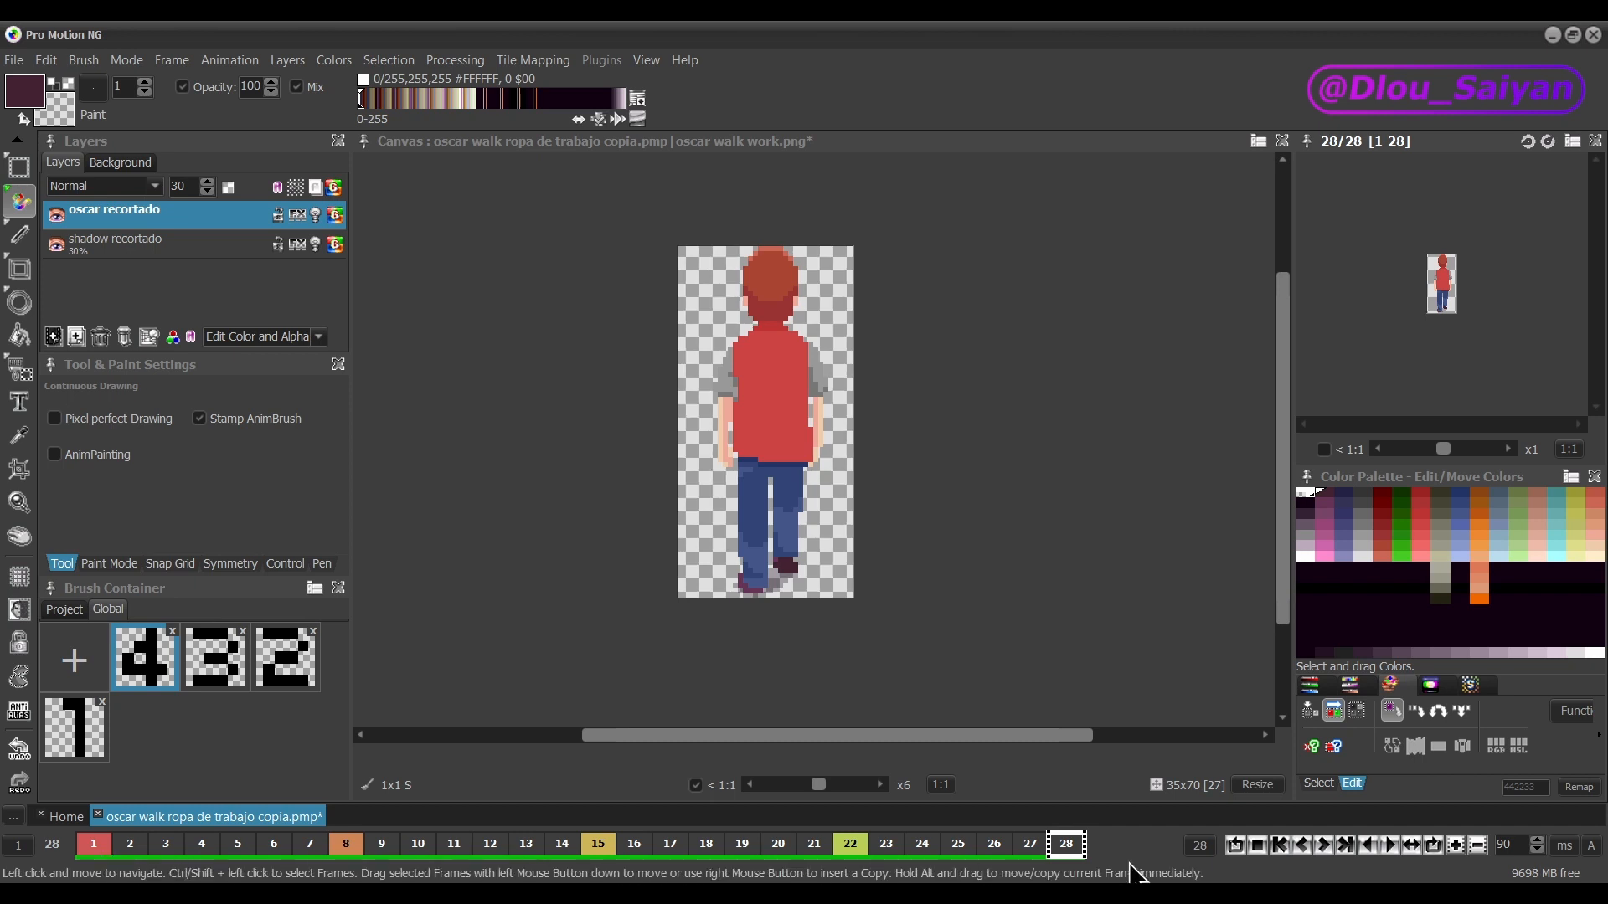
Change the caption of the key frame at frame 1 to "walk"
{"action": "left_click", "coordinate": [92, 848]}
{"action": "right_click", "coordinate": [96, 863]}
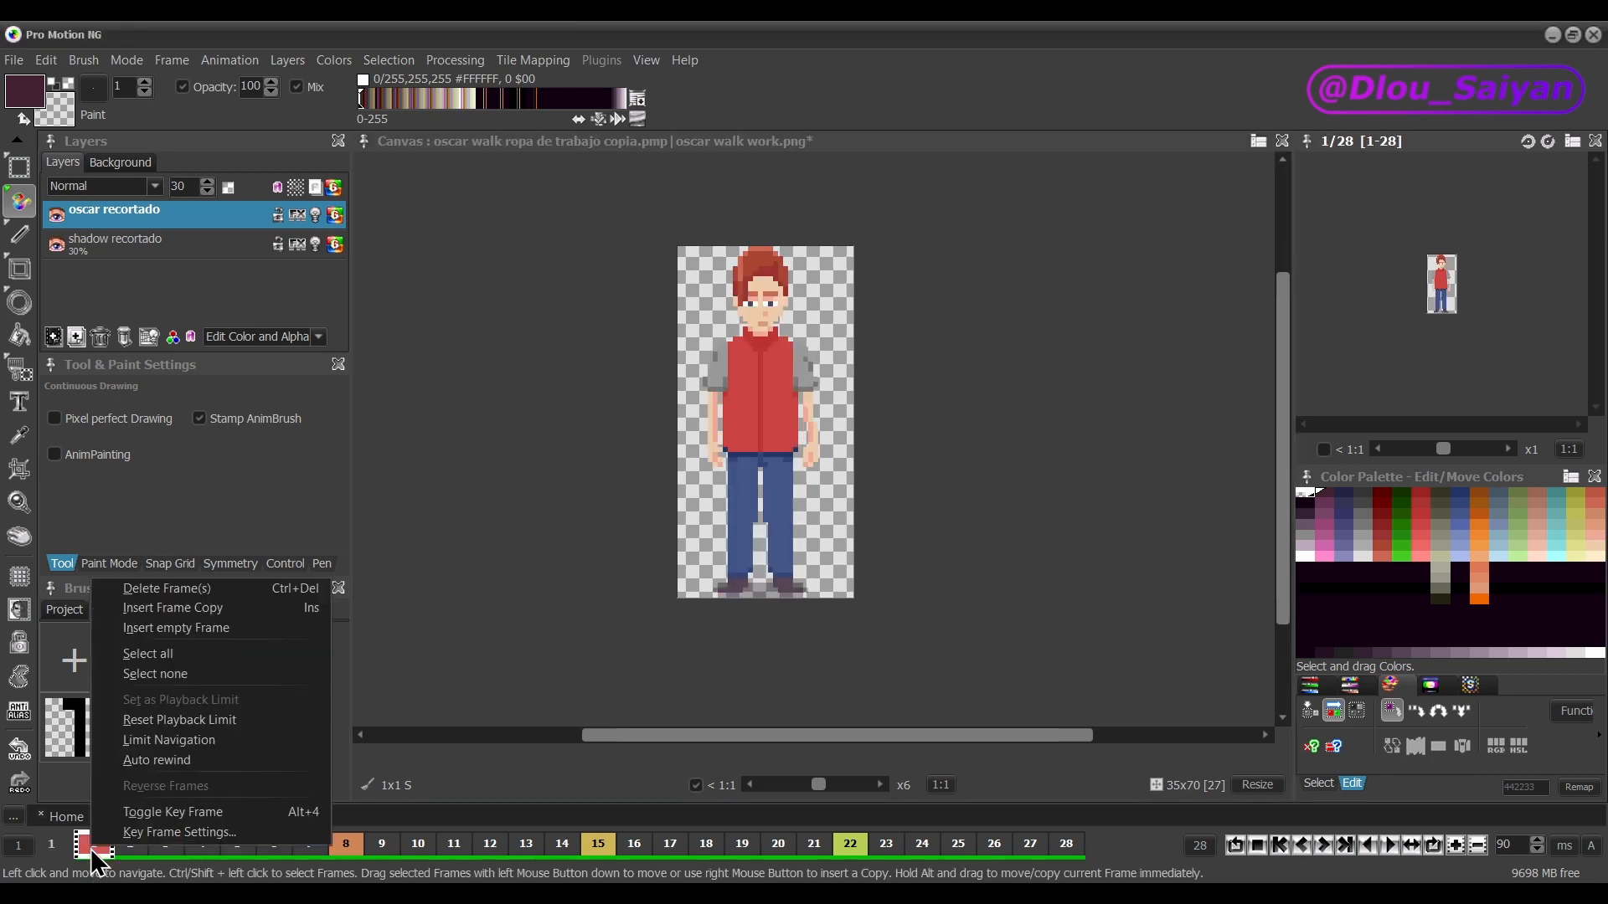
{"action": "left_click", "coordinate": [149, 832]}
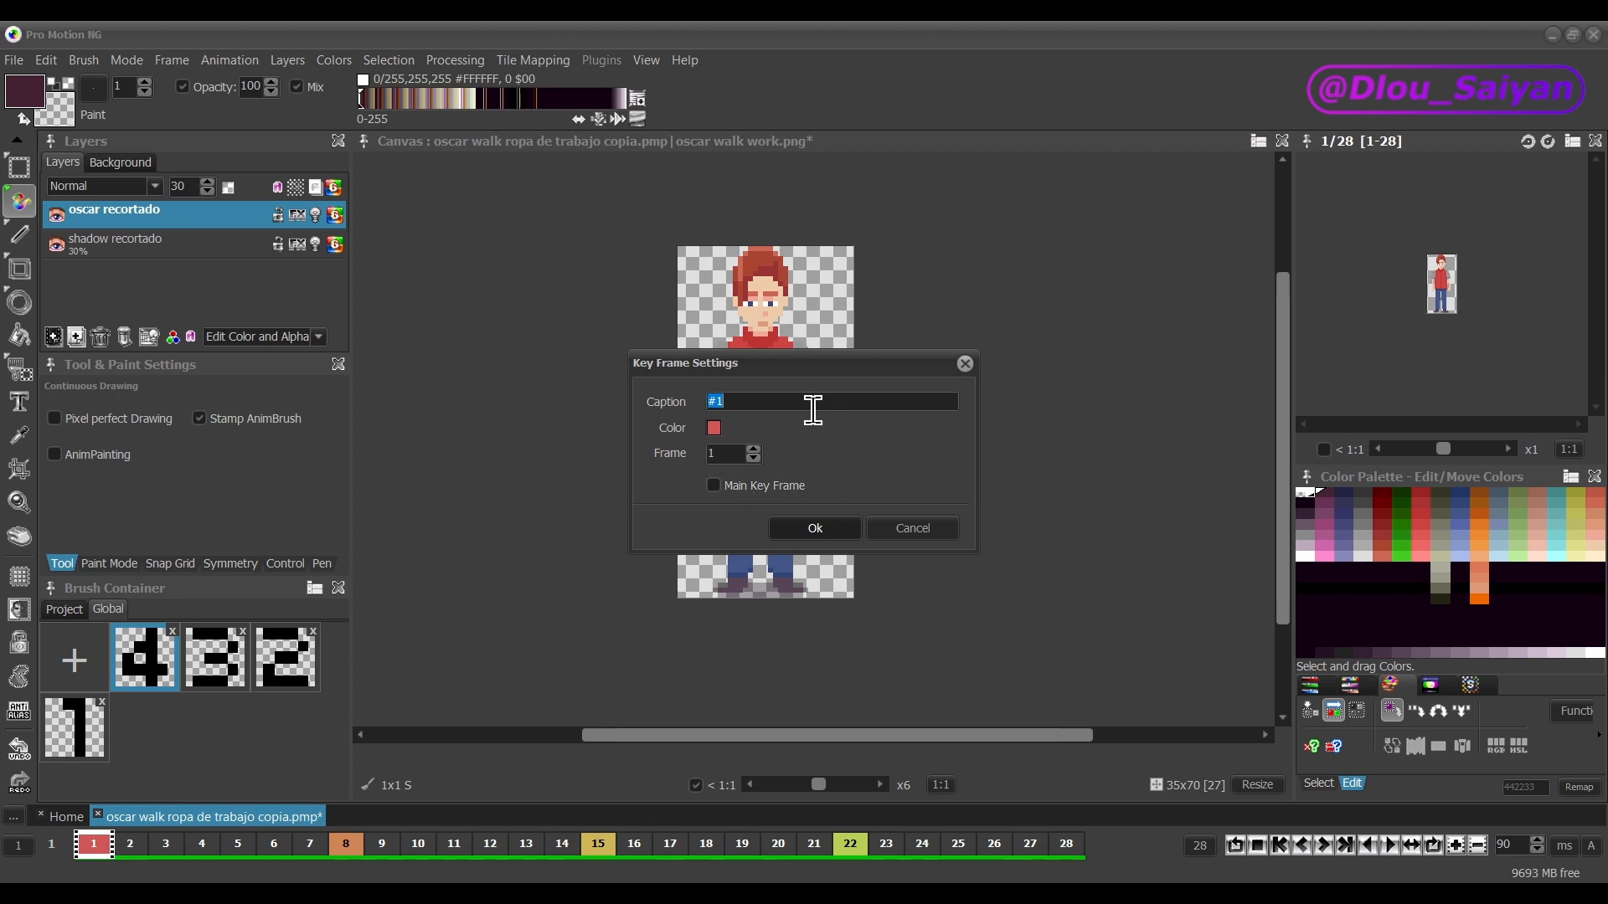
{"action": "type", "text": "walk"}
{"action": "left_click", "coordinate": [811, 529]}
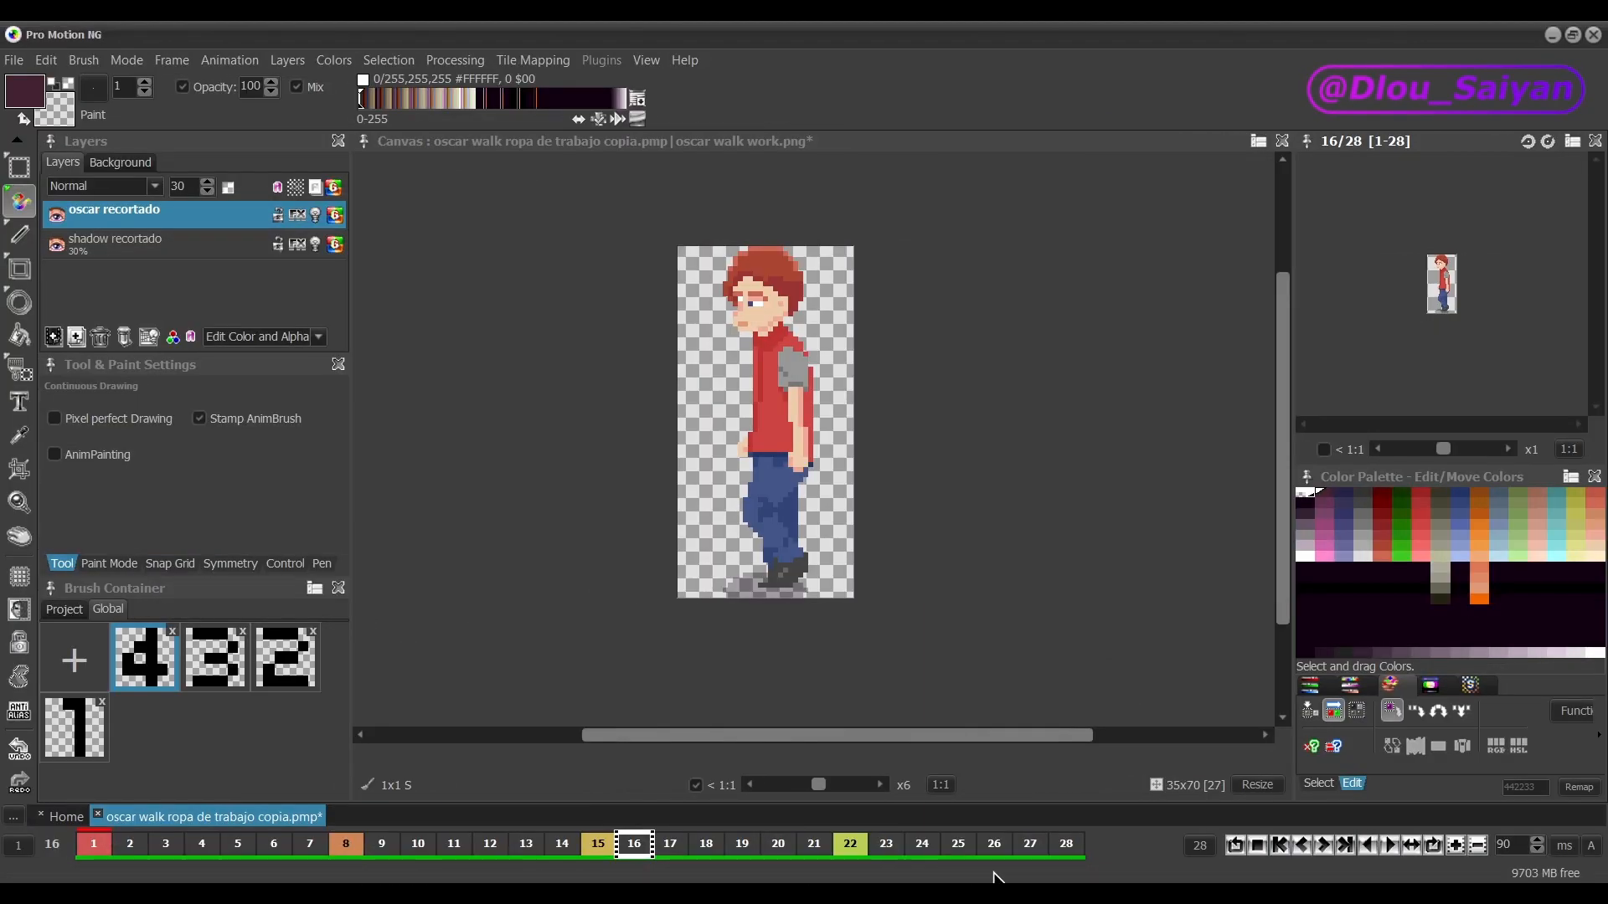
View frames 9 and 12, and loop the whole animation briefly
{"action": "left_click", "coordinate": [386, 845]}
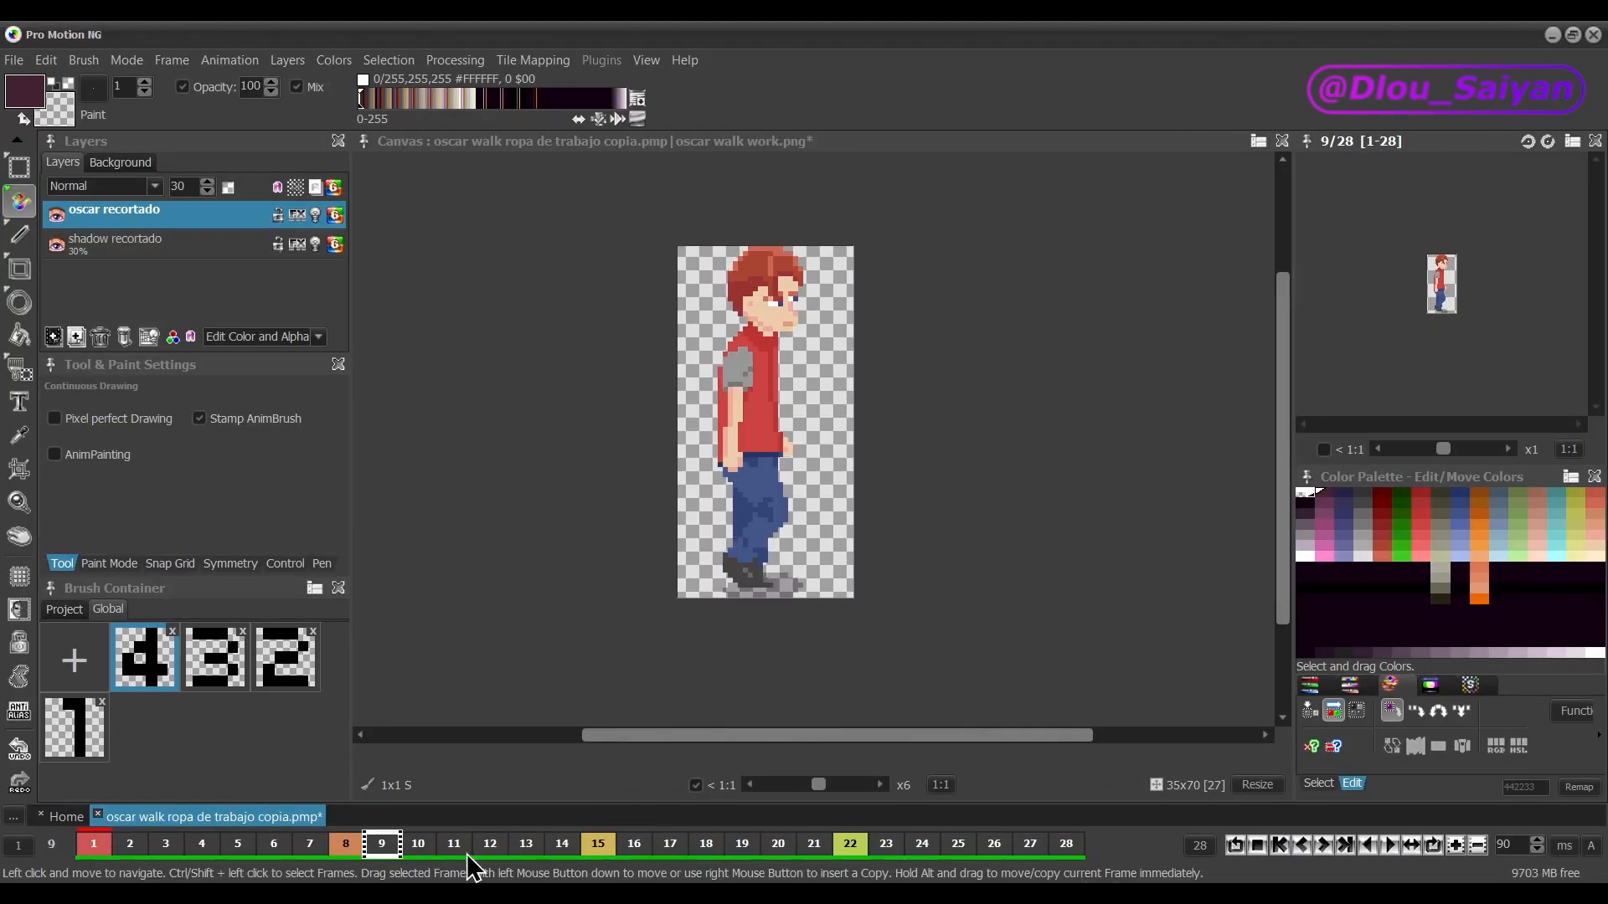
{"action": "left_click", "coordinate": [488, 847]}
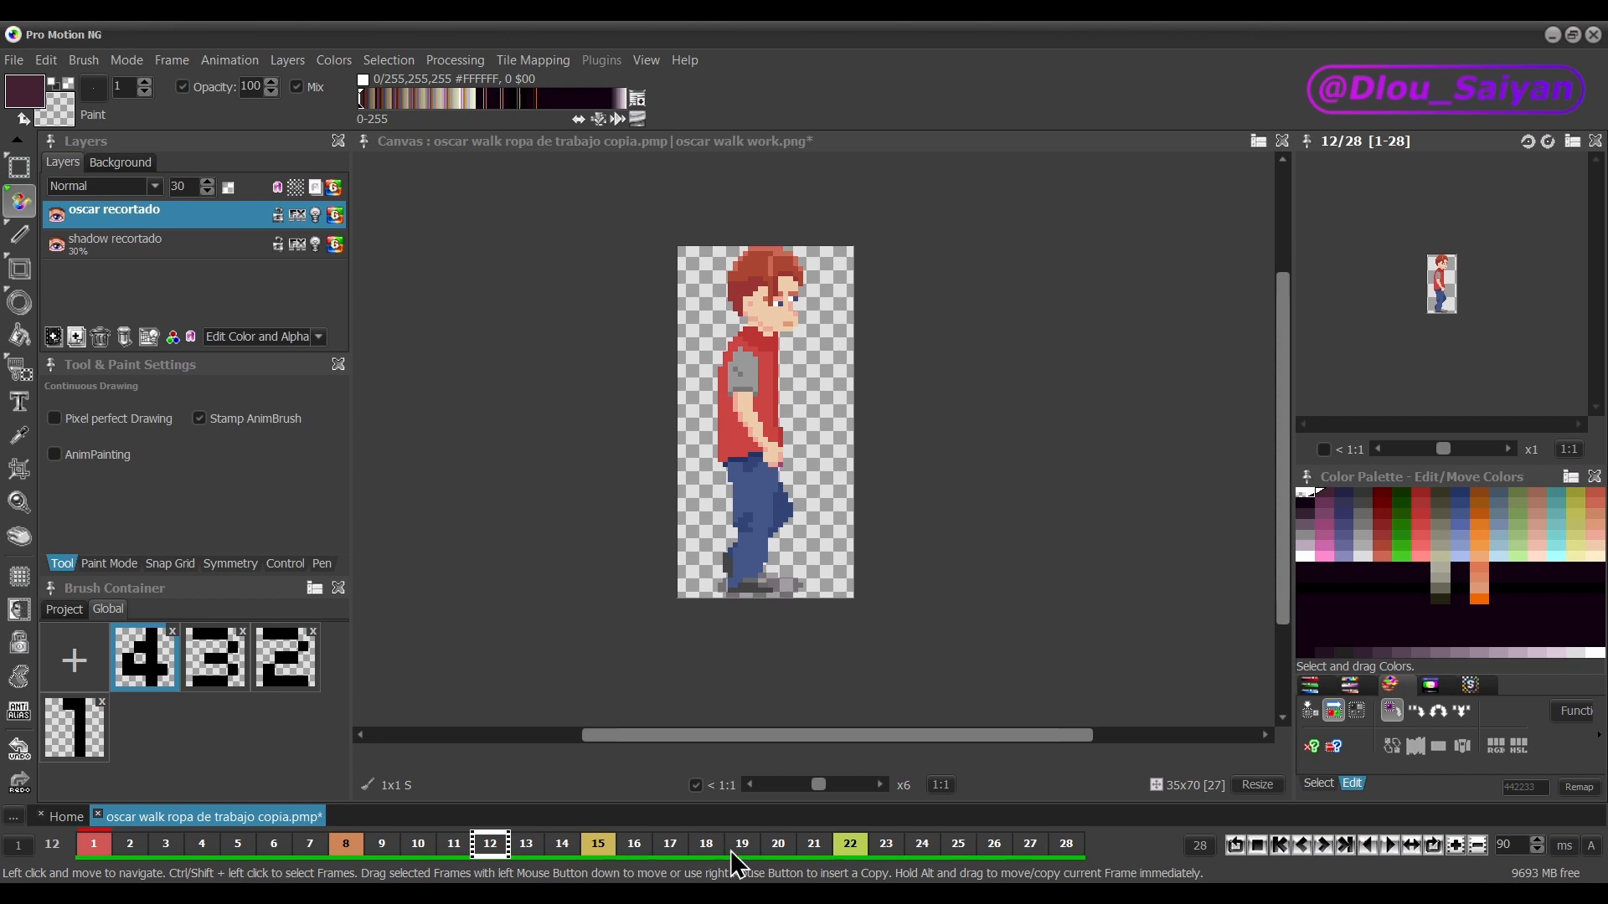
{"action": "key", "text": "space"}
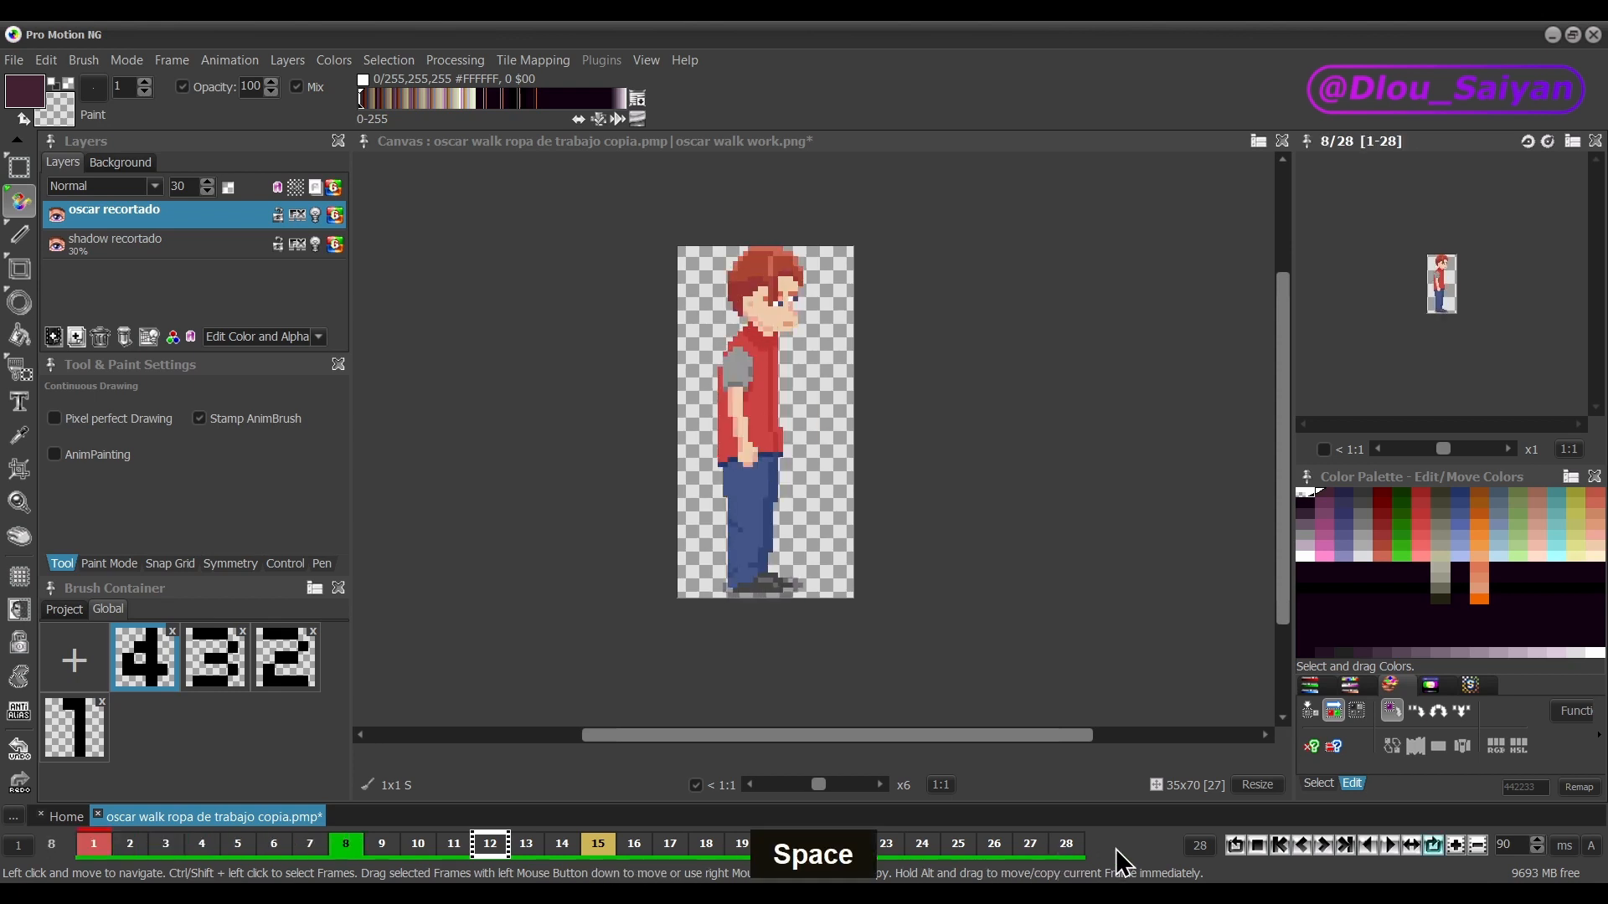
{"action": "key", "text": "space"}
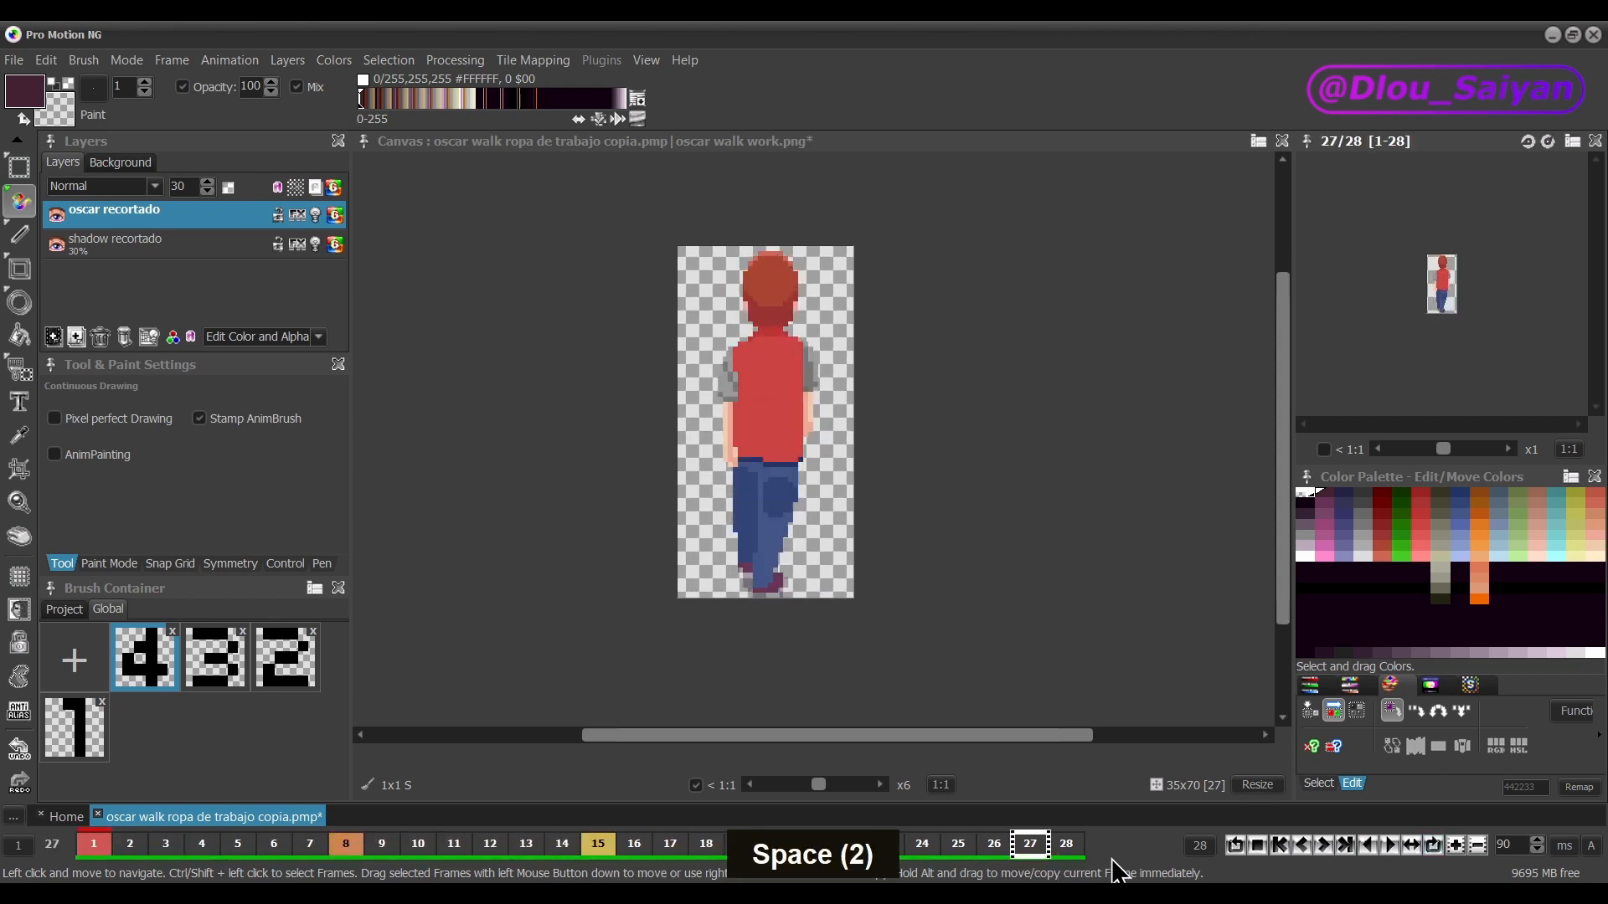
Select frames 16 to 21 to preview them as a loop, clear the selection and stop playback
{"action": "left_click", "coordinate": [634, 849]}
{"action": "left_click", "coordinate": [822, 842], "text": "shift"}
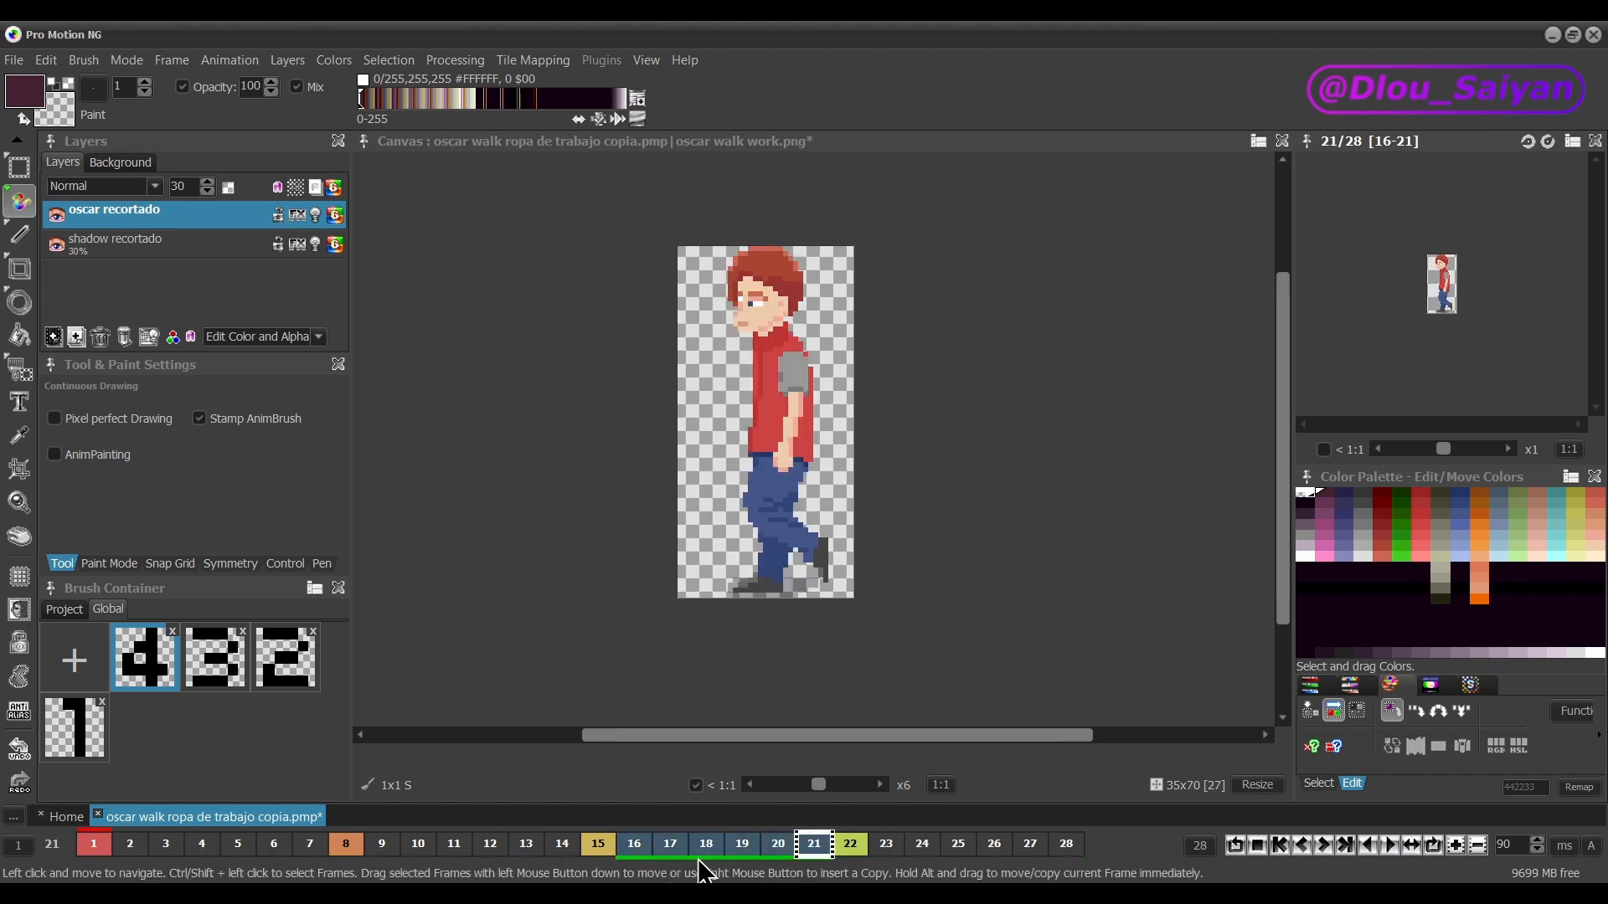
{"action": "key", "text": "4"}
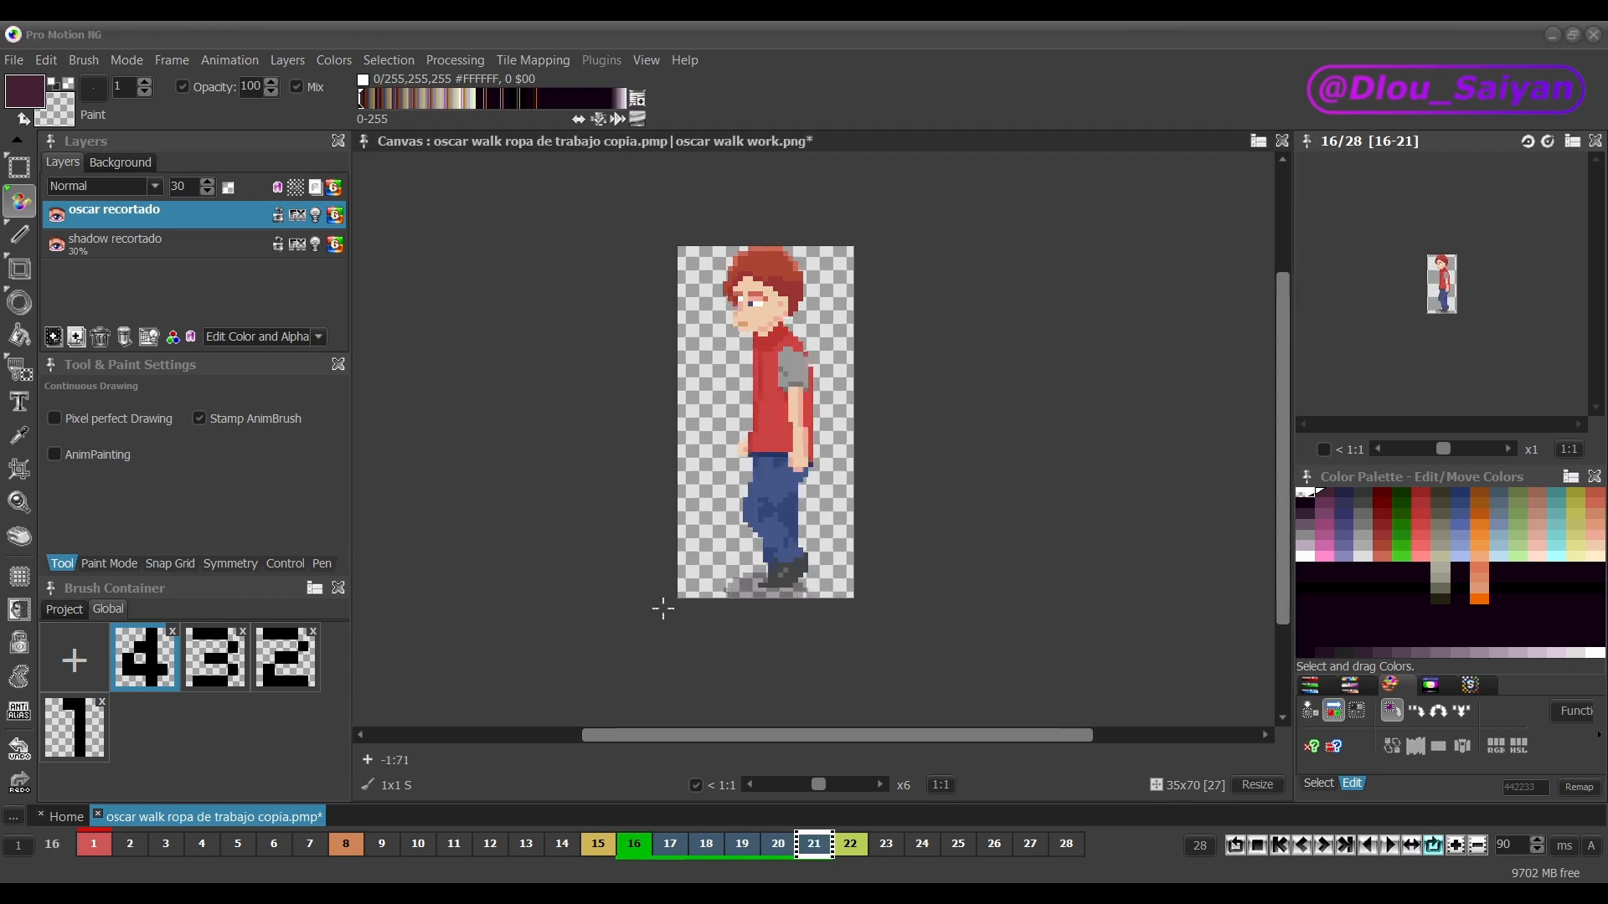
{"action": "left_click", "coordinate": [248, 851]}
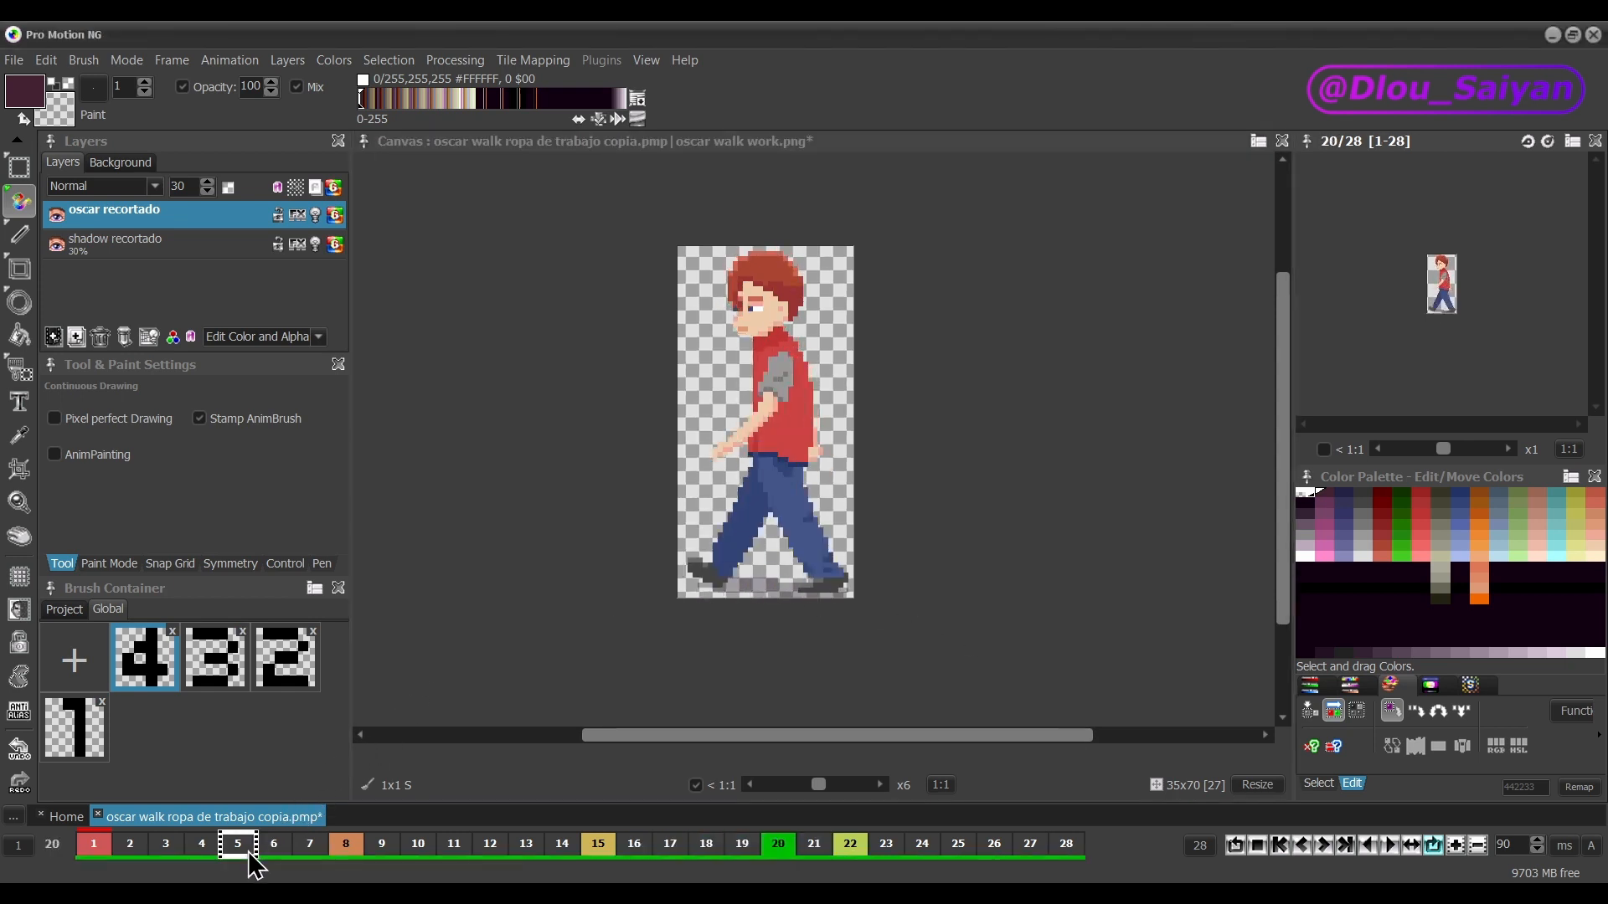
{"action": "key", "text": "Escape"}
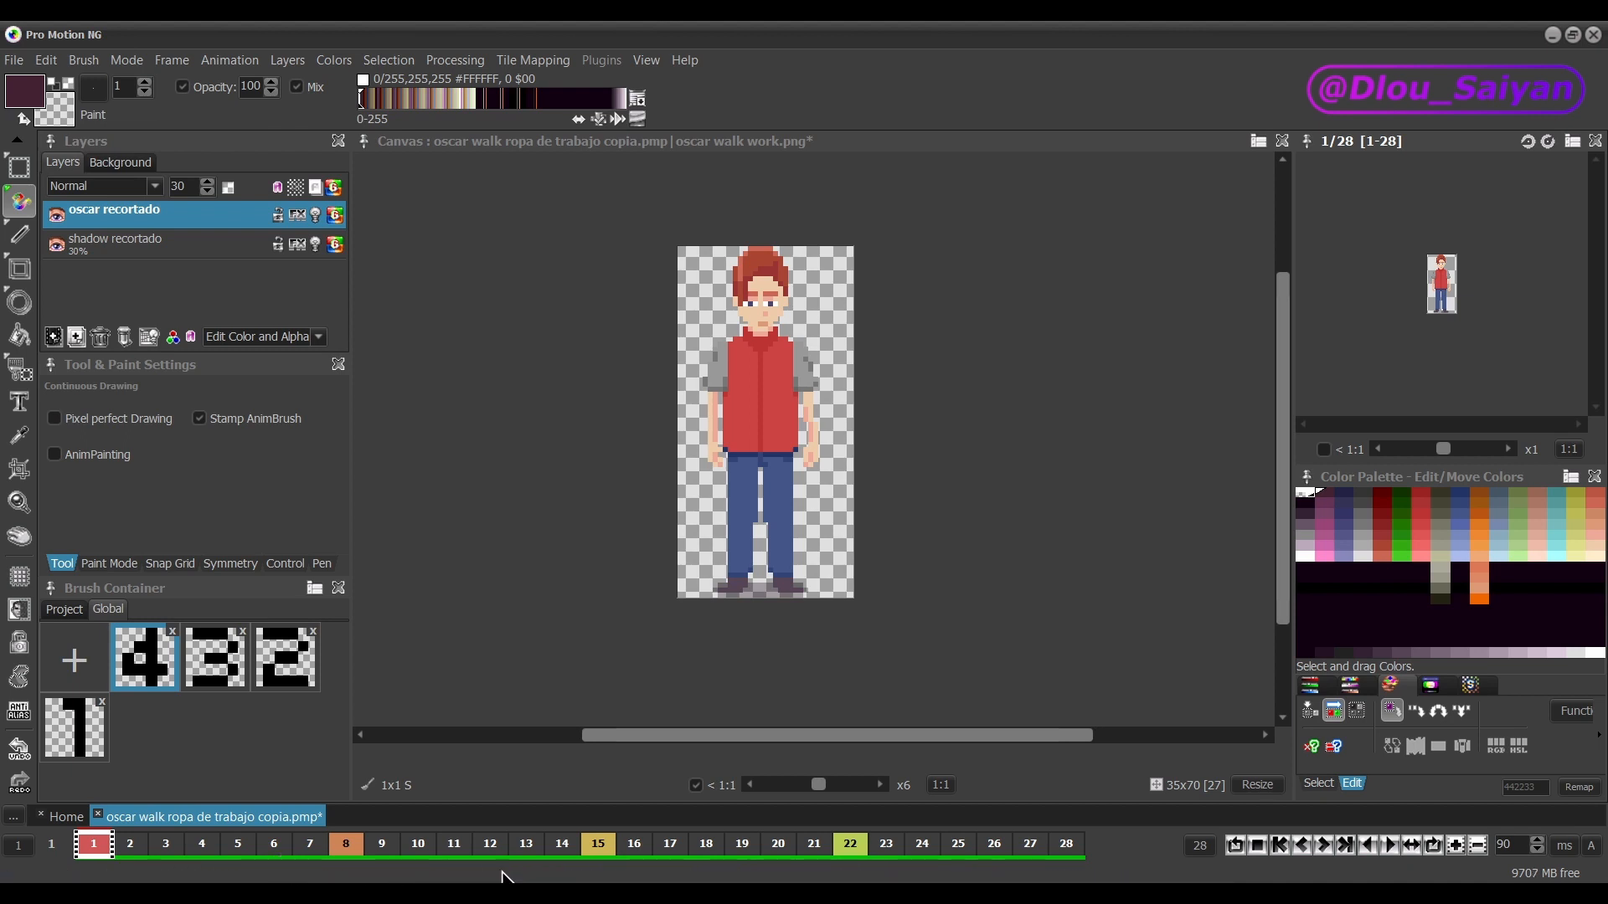
Set frames 16 to 21 as the playback limit and check the limited loop
{"action": "left_click", "coordinate": [631, 843]}
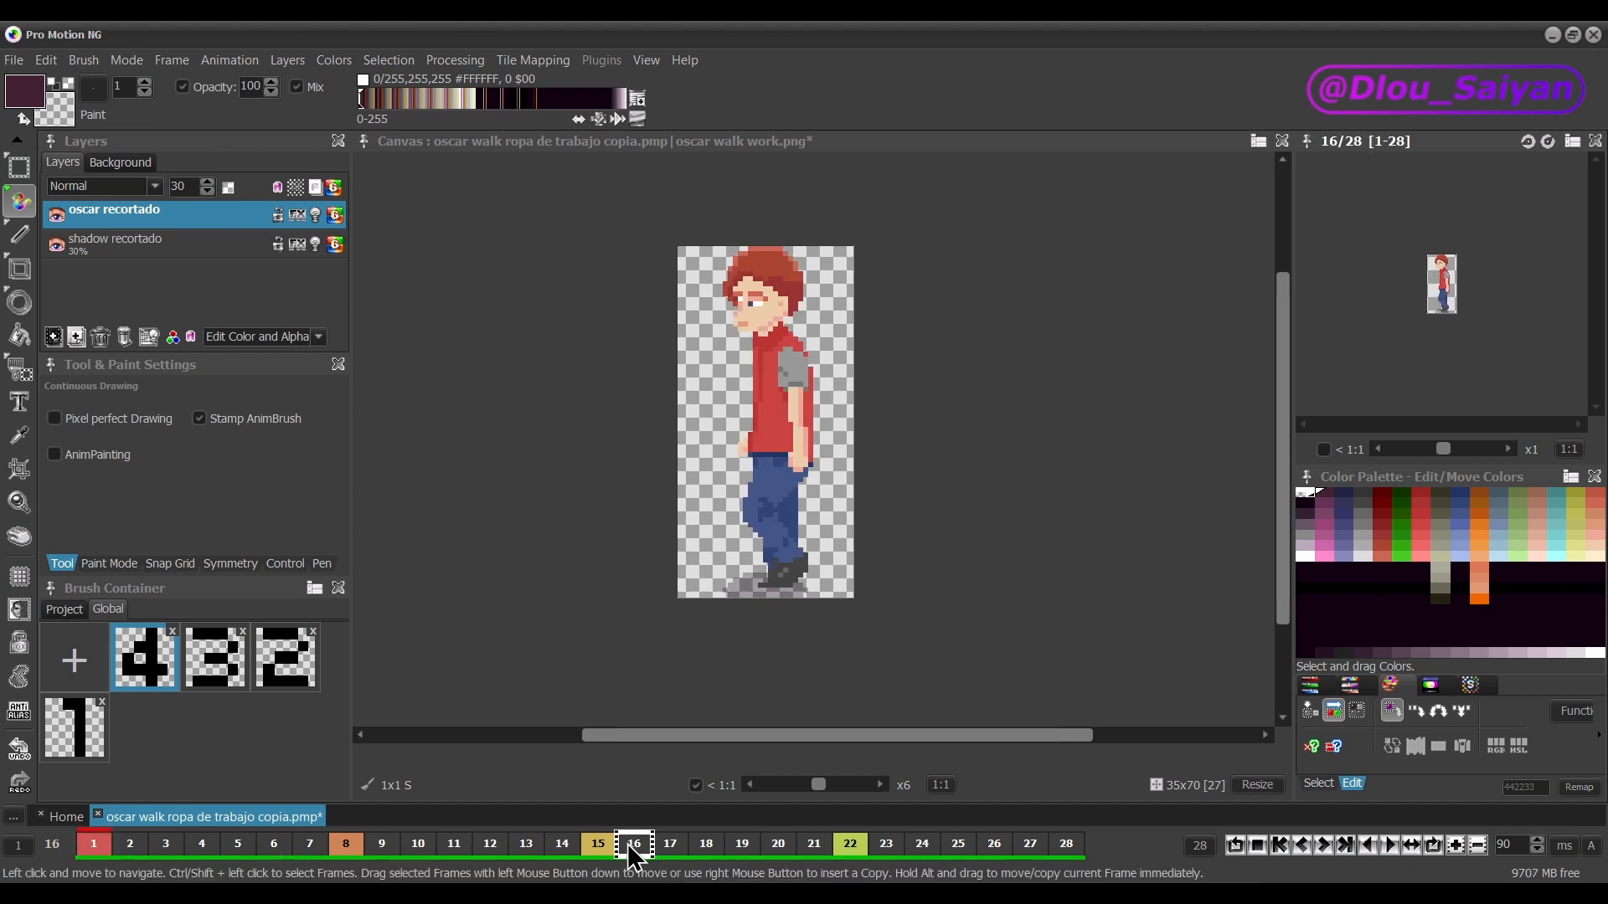
{"action": "left_click", "coordinate": [811, 843], "text": "shift"}
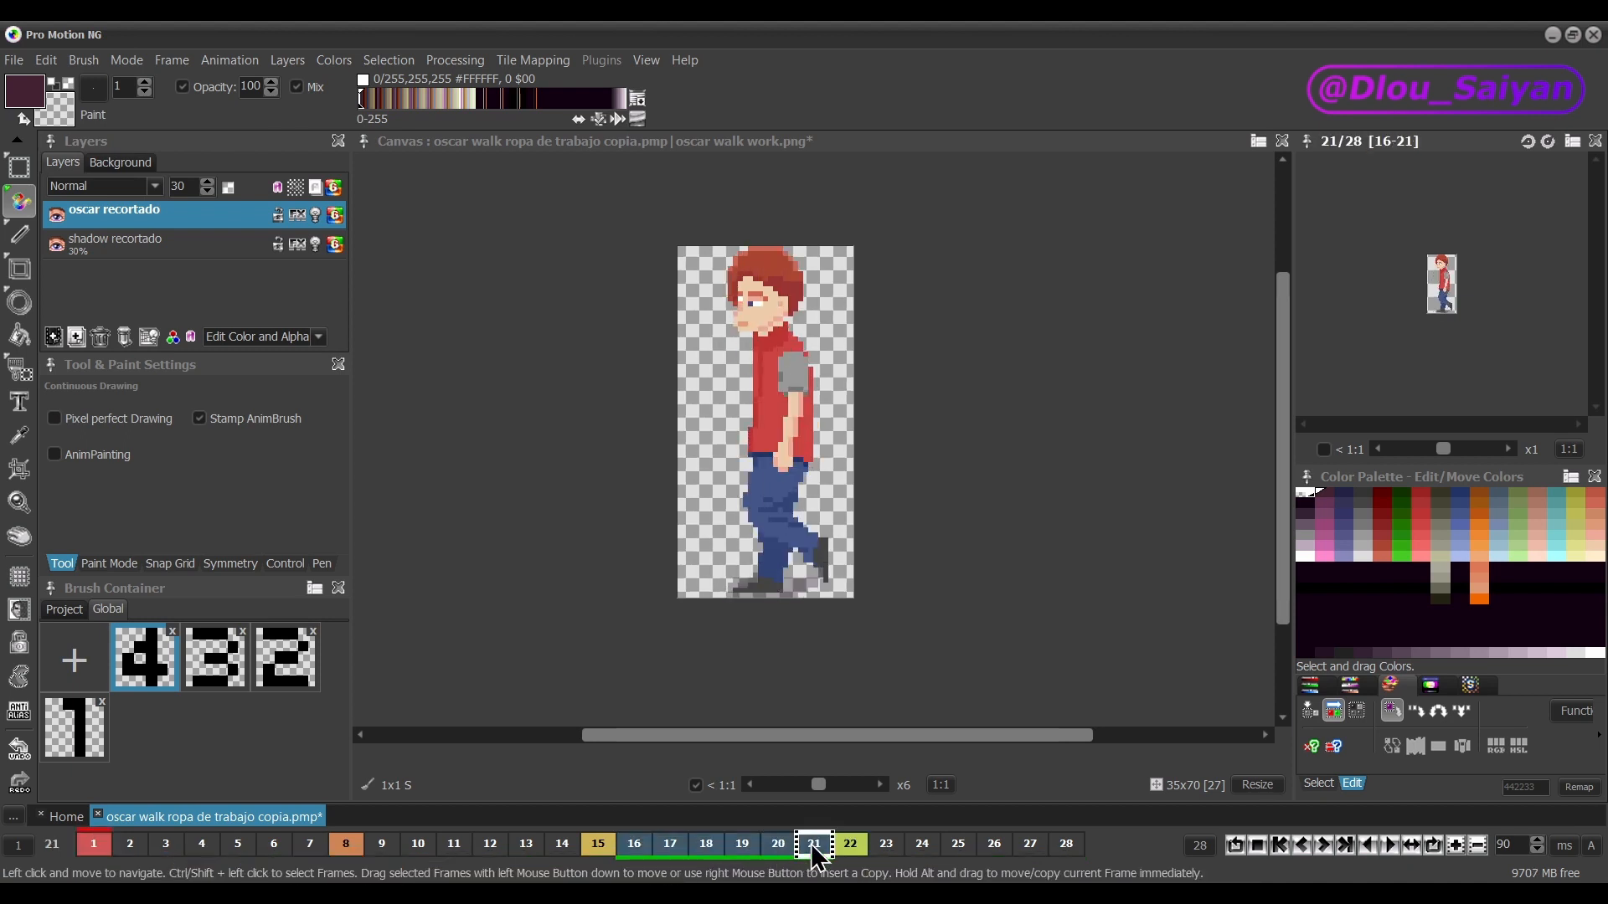
{"action": "right_click", "coordinate": [810, 842]}
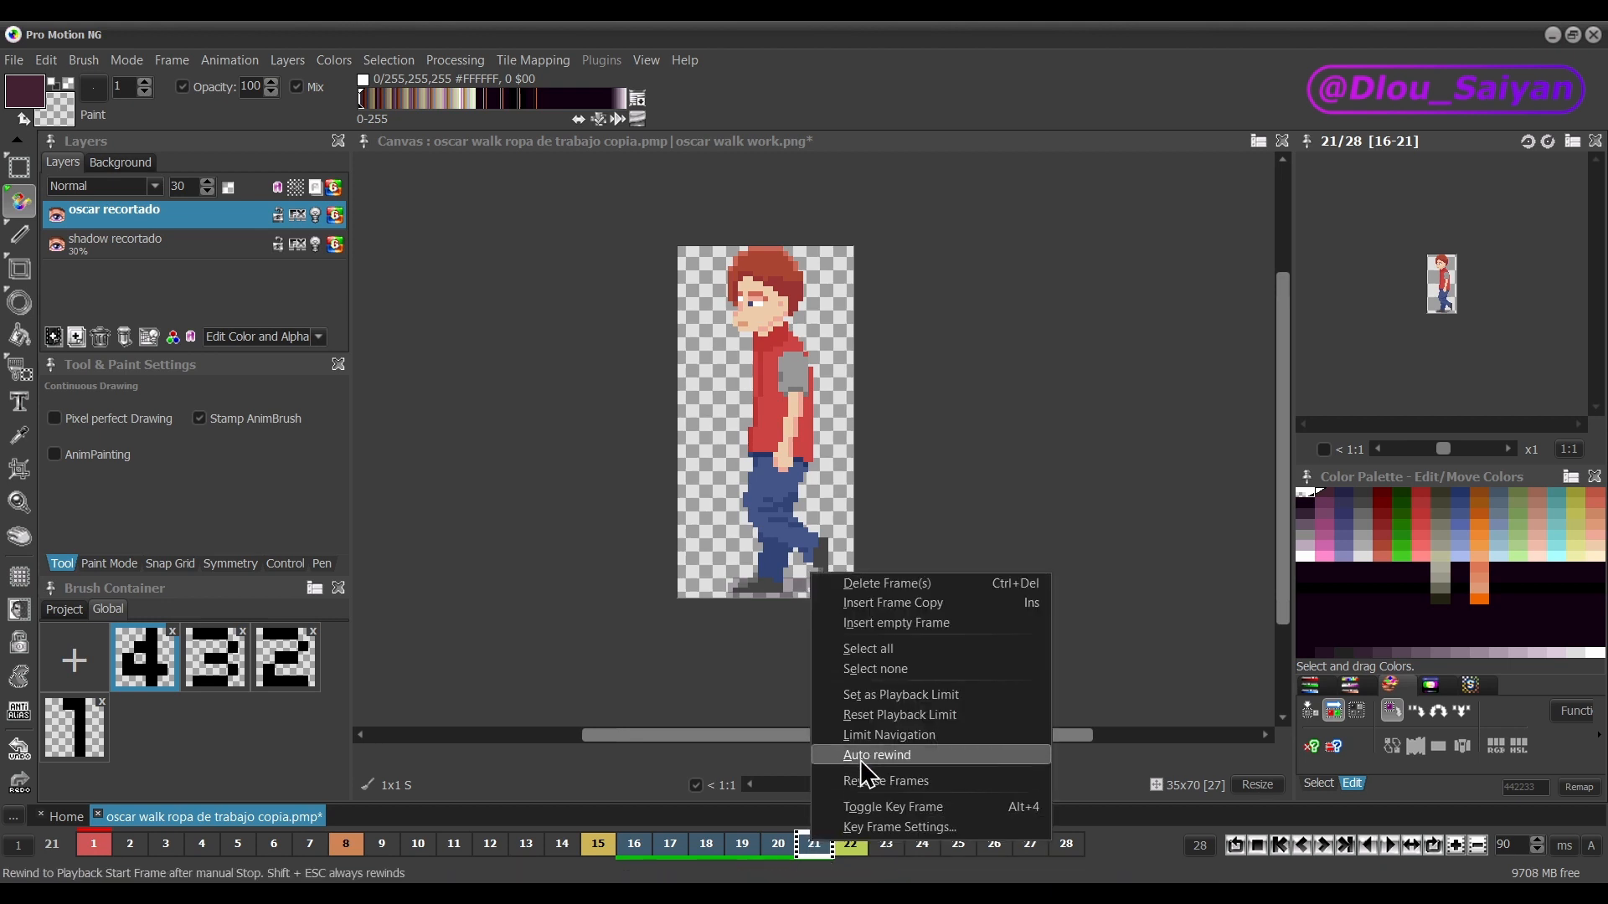
{"action": "left_click", "coordinate": [882, 702]}
{"action": "key", "text": "space"}
{"action": "key", "text": "space"}
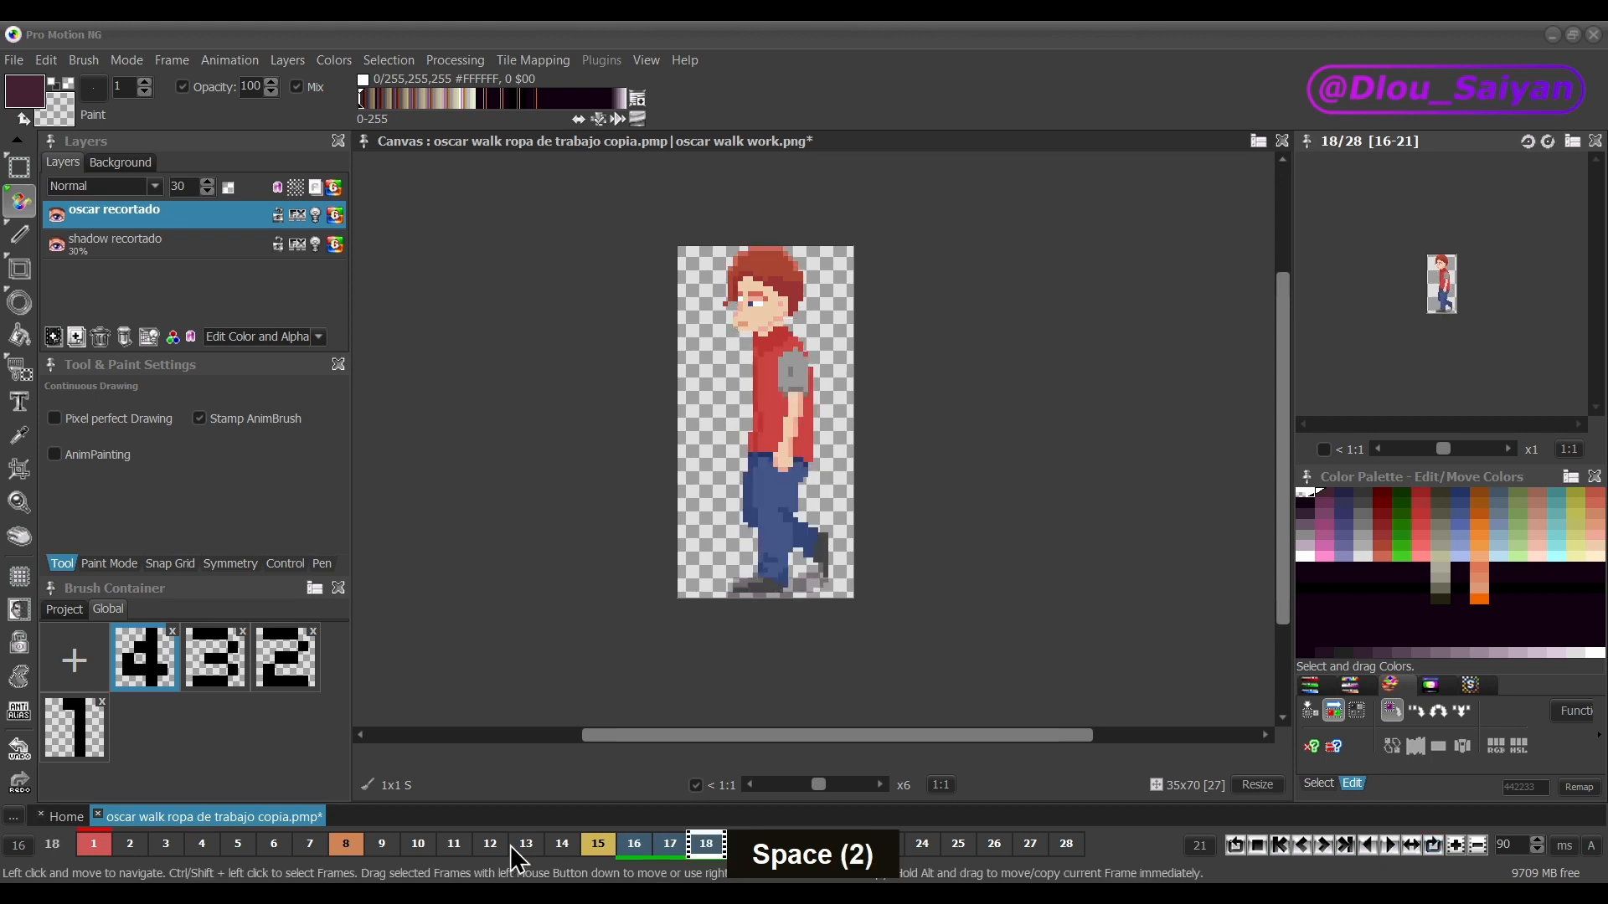
{"action": "key", "text": "space"}
{"action": "key", "text": "space"}
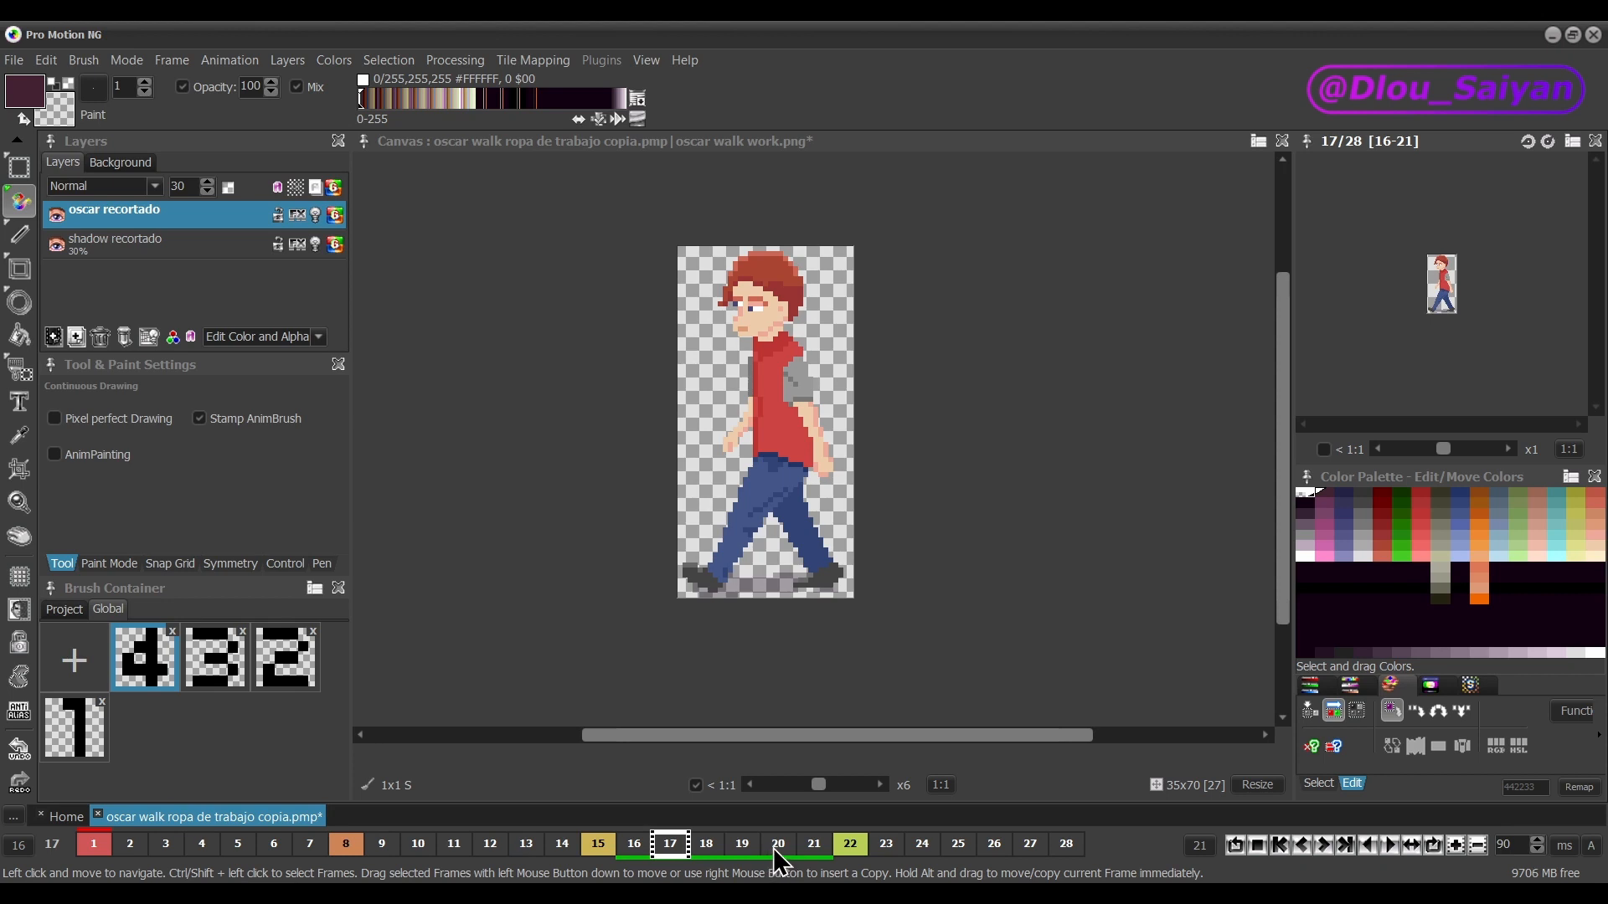
Reset the playback limit and loop the full animation
{"action": "right_click", "coordinate": [774, 850]}
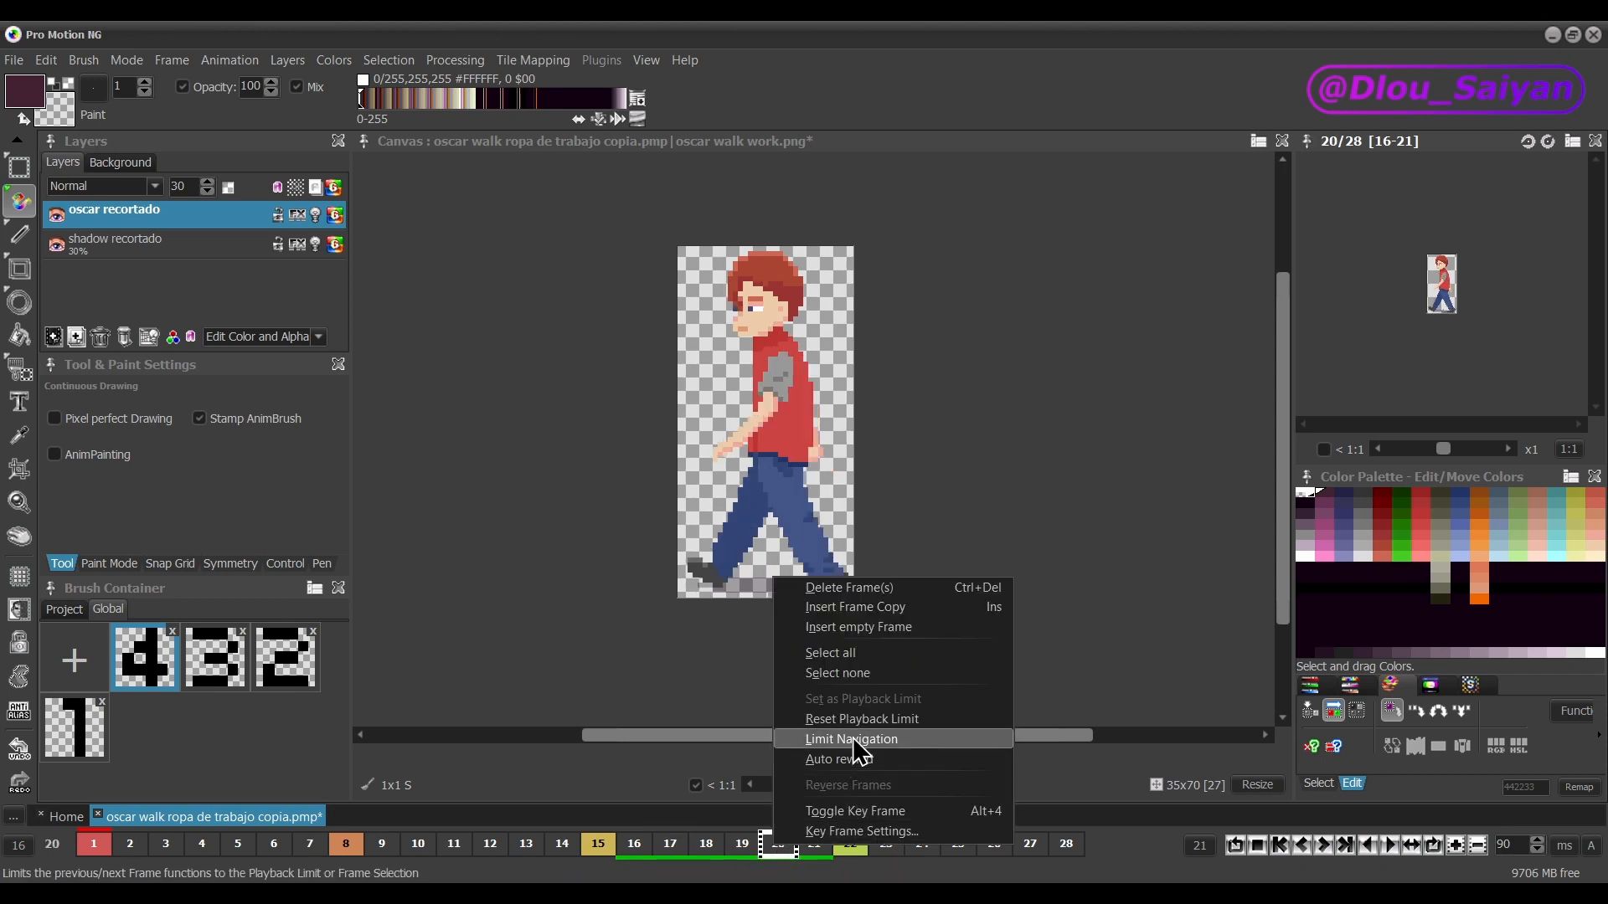
{"action": "left_click", "coordinate": [858, 725]}
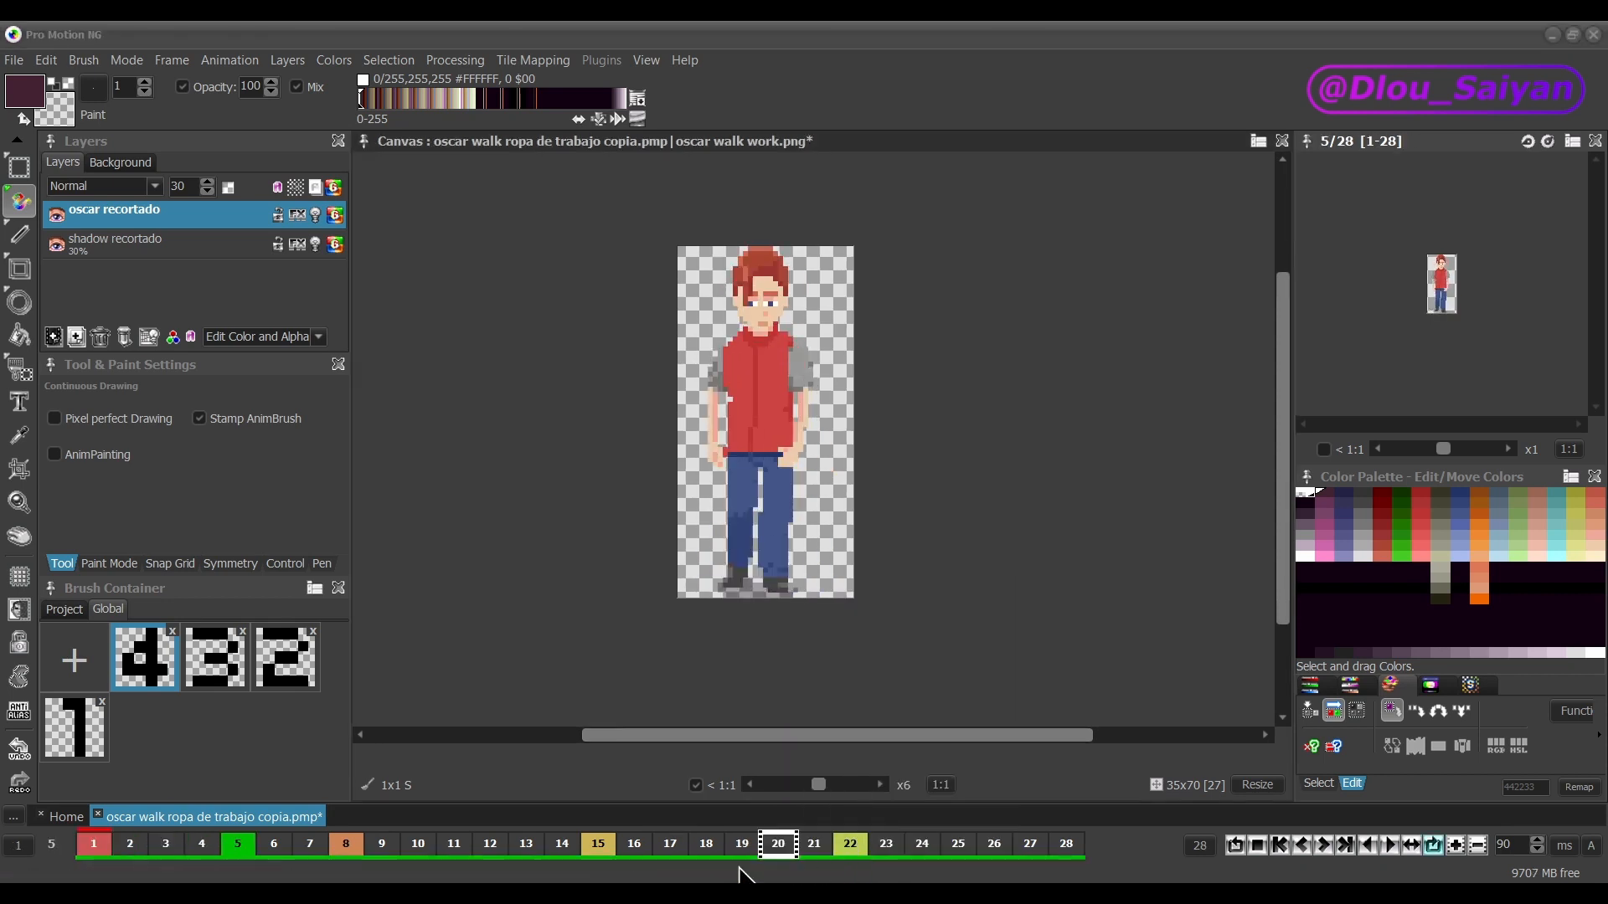
{"action": "key", "text": "space"}
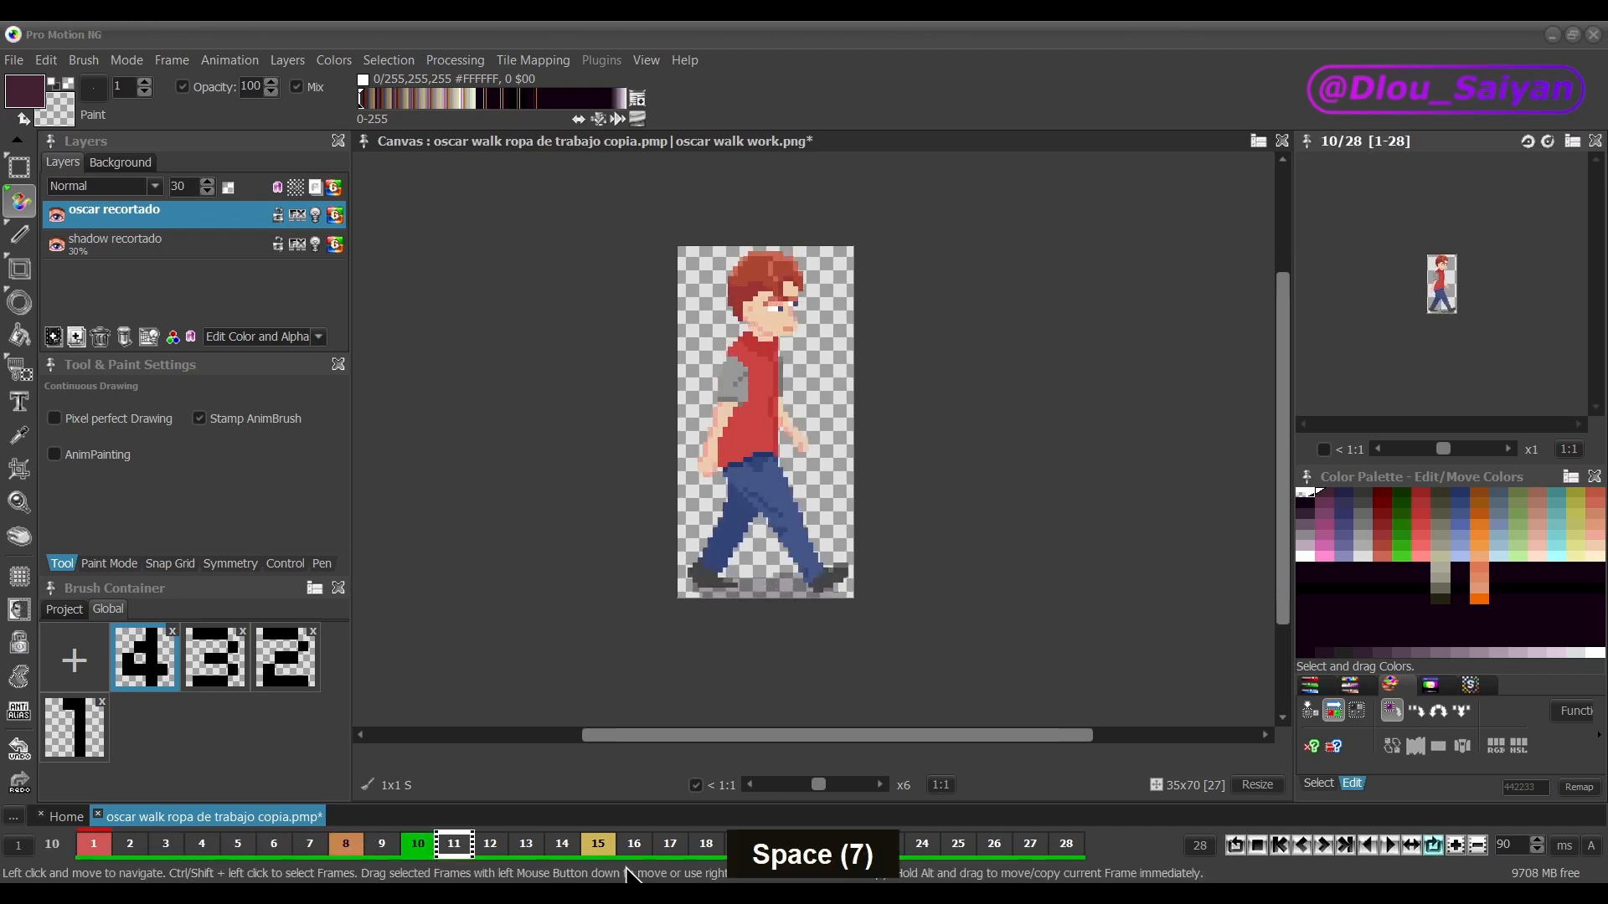
{"action": "key", "text": "space"}
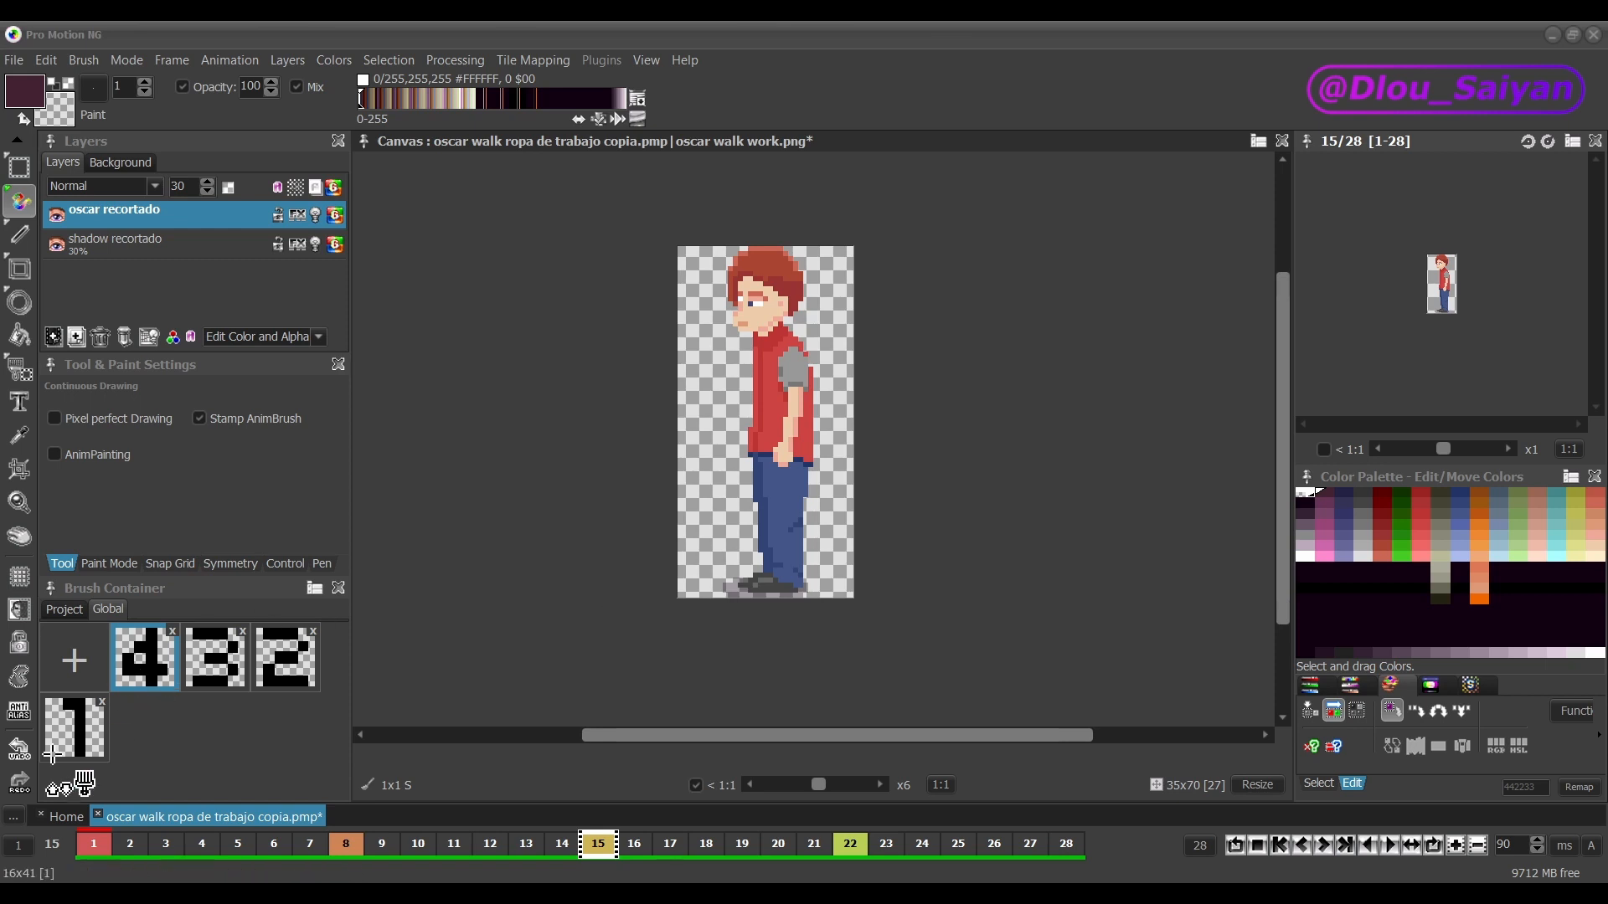
Inspect the value entries for the first and last playback frames, closing each without changing it
{"action": "left_click", "coordinate": [21, 848]}
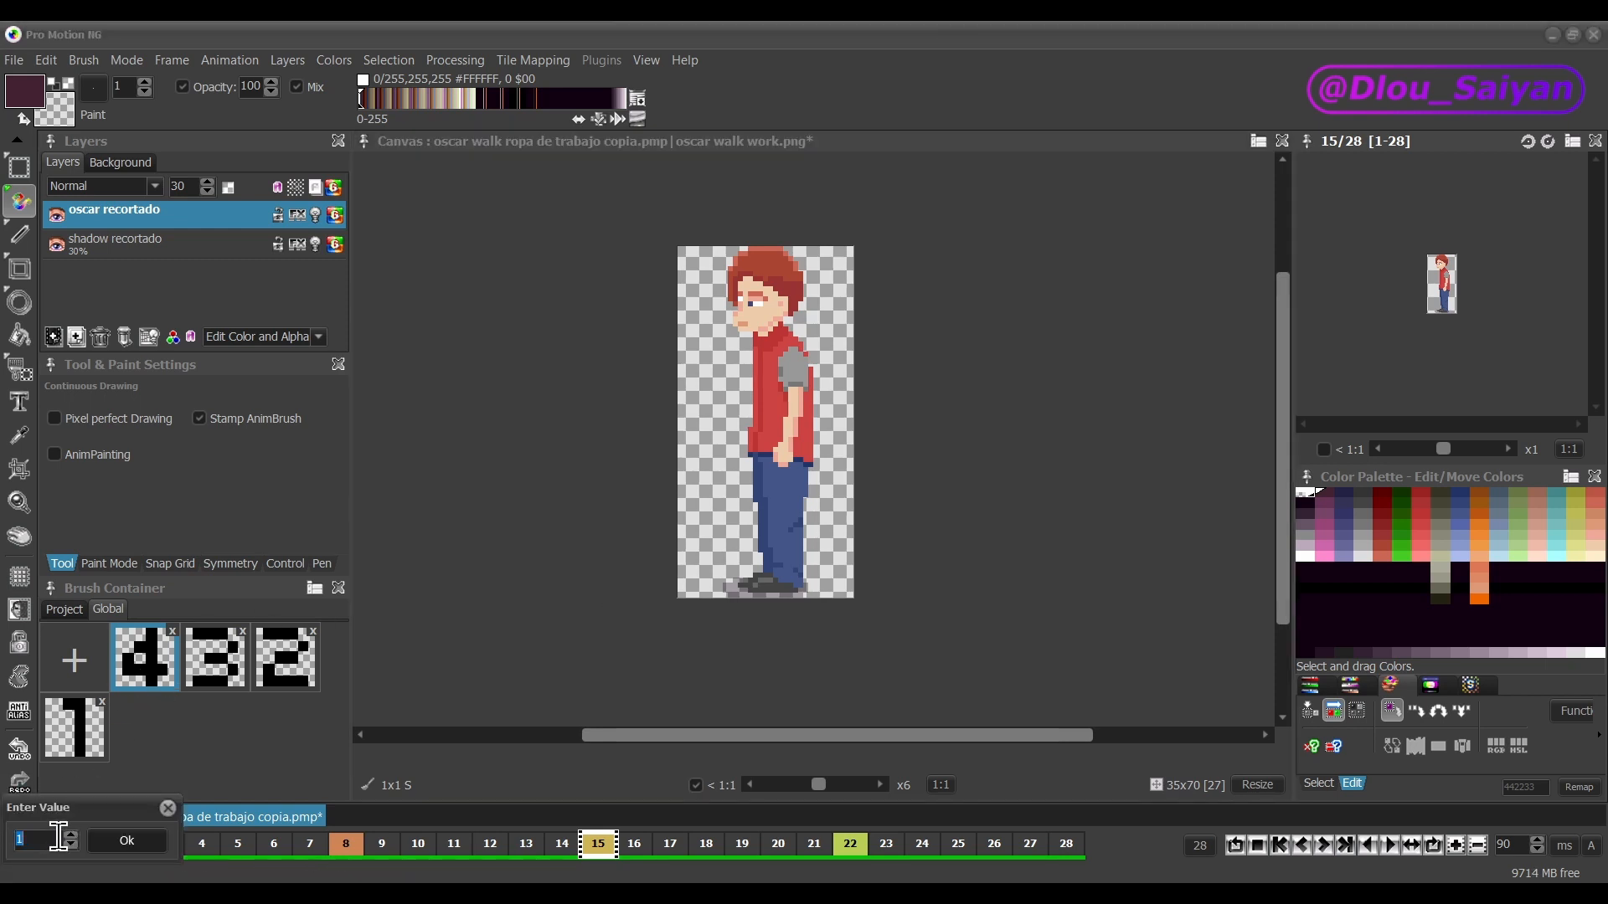
{"action": "left_click", "coordinate": [166, 809]}
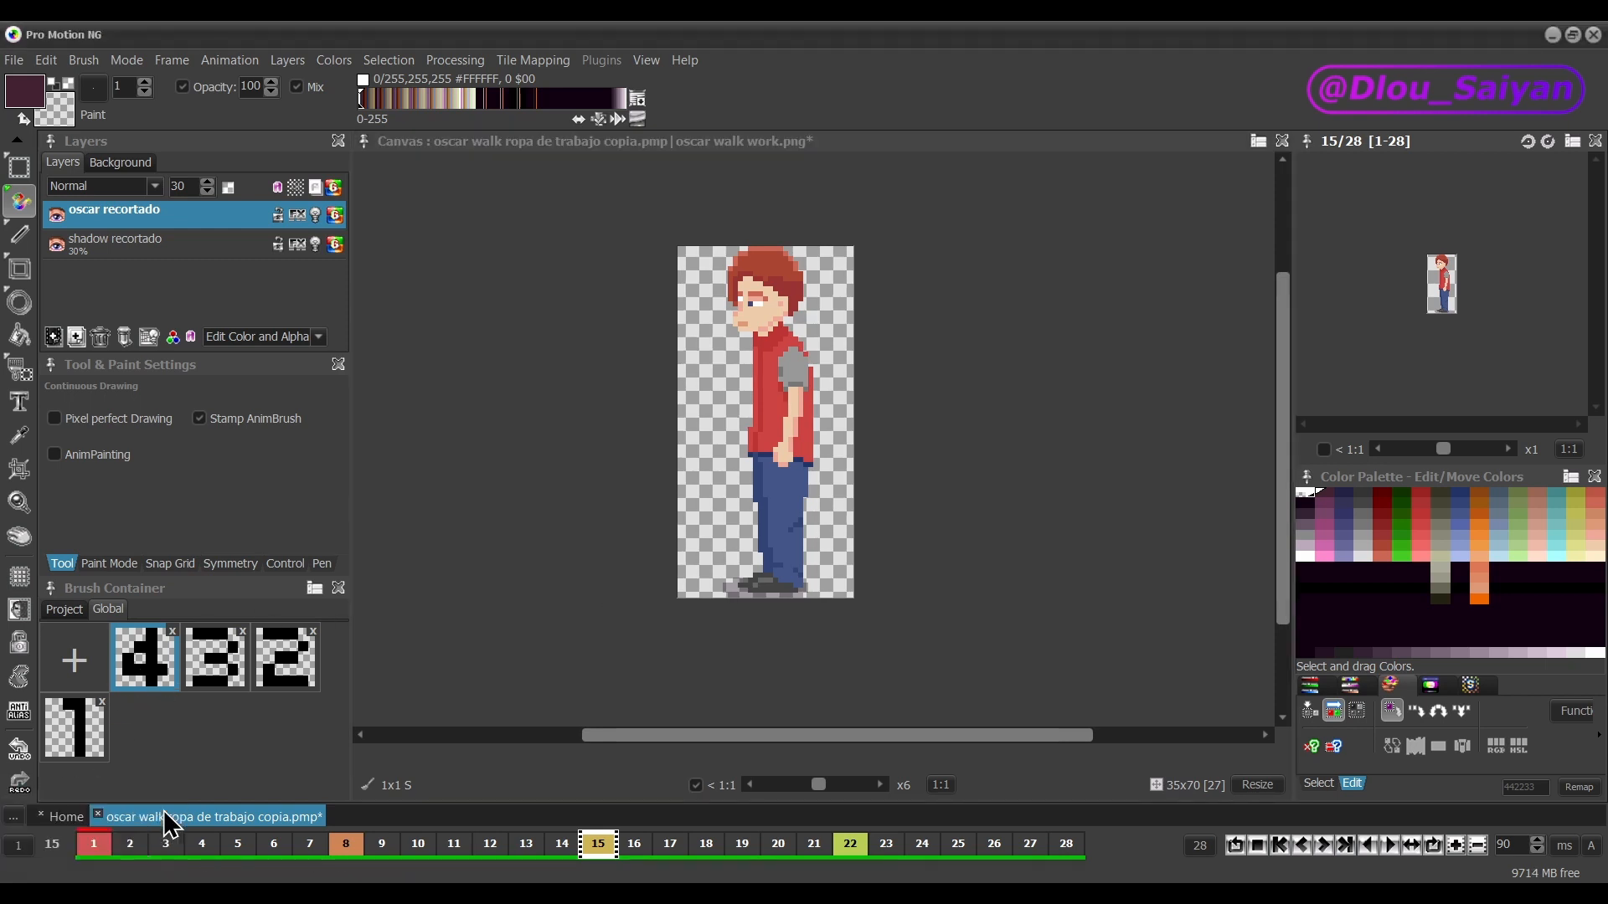
{"action": "left_click", "coordinate": [1206, 848]}
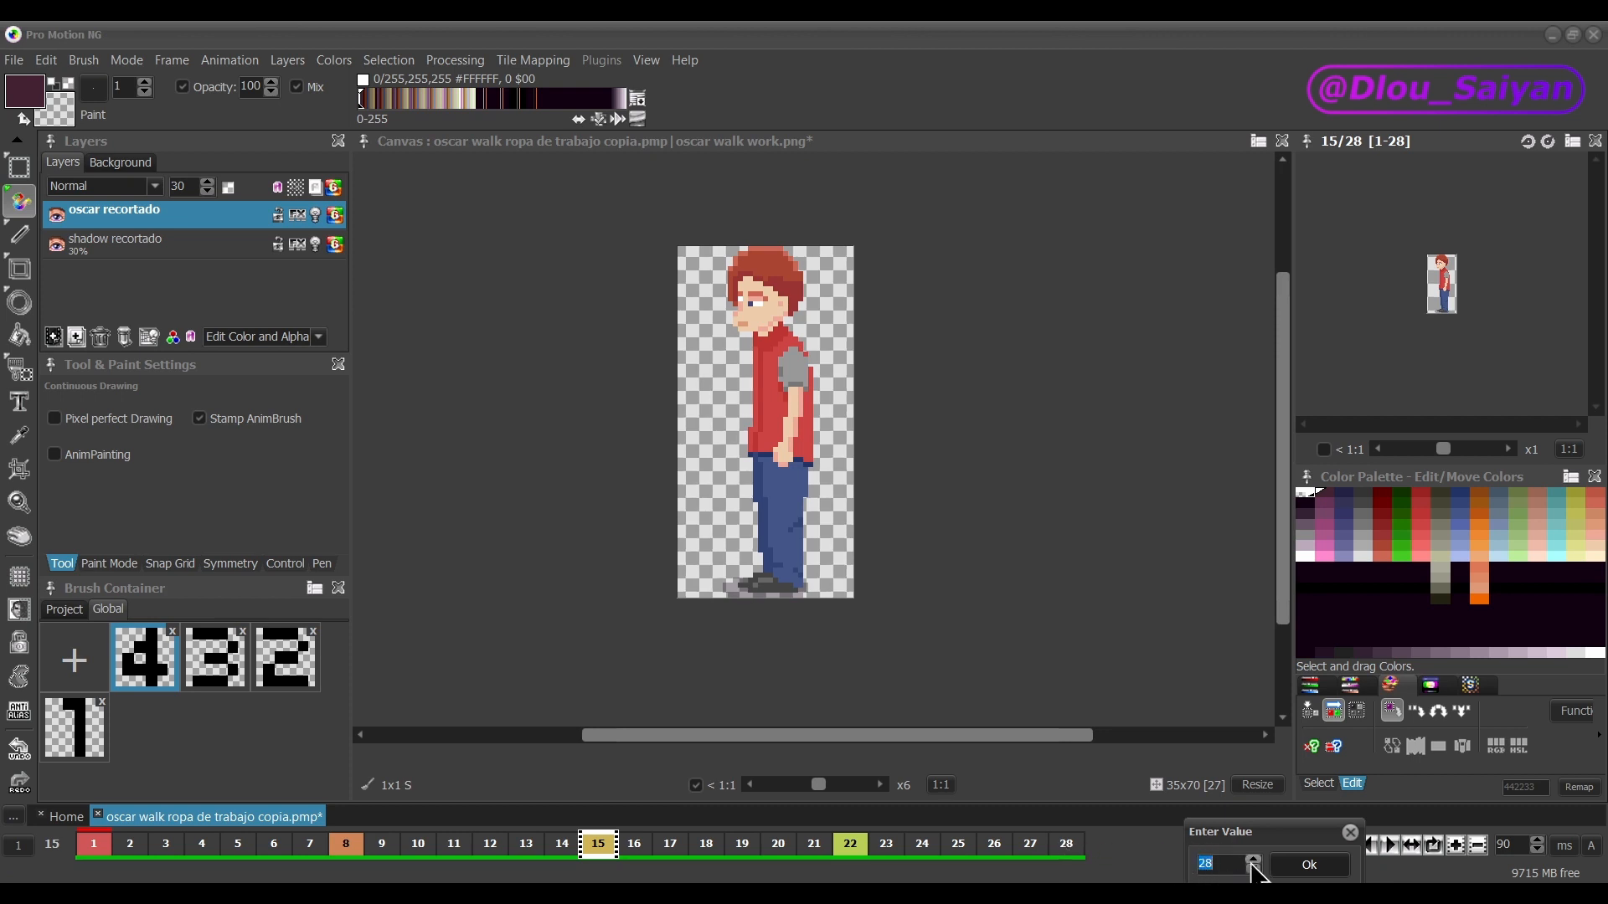
{"action": "left_click", "coordinate": [1350, 831]}
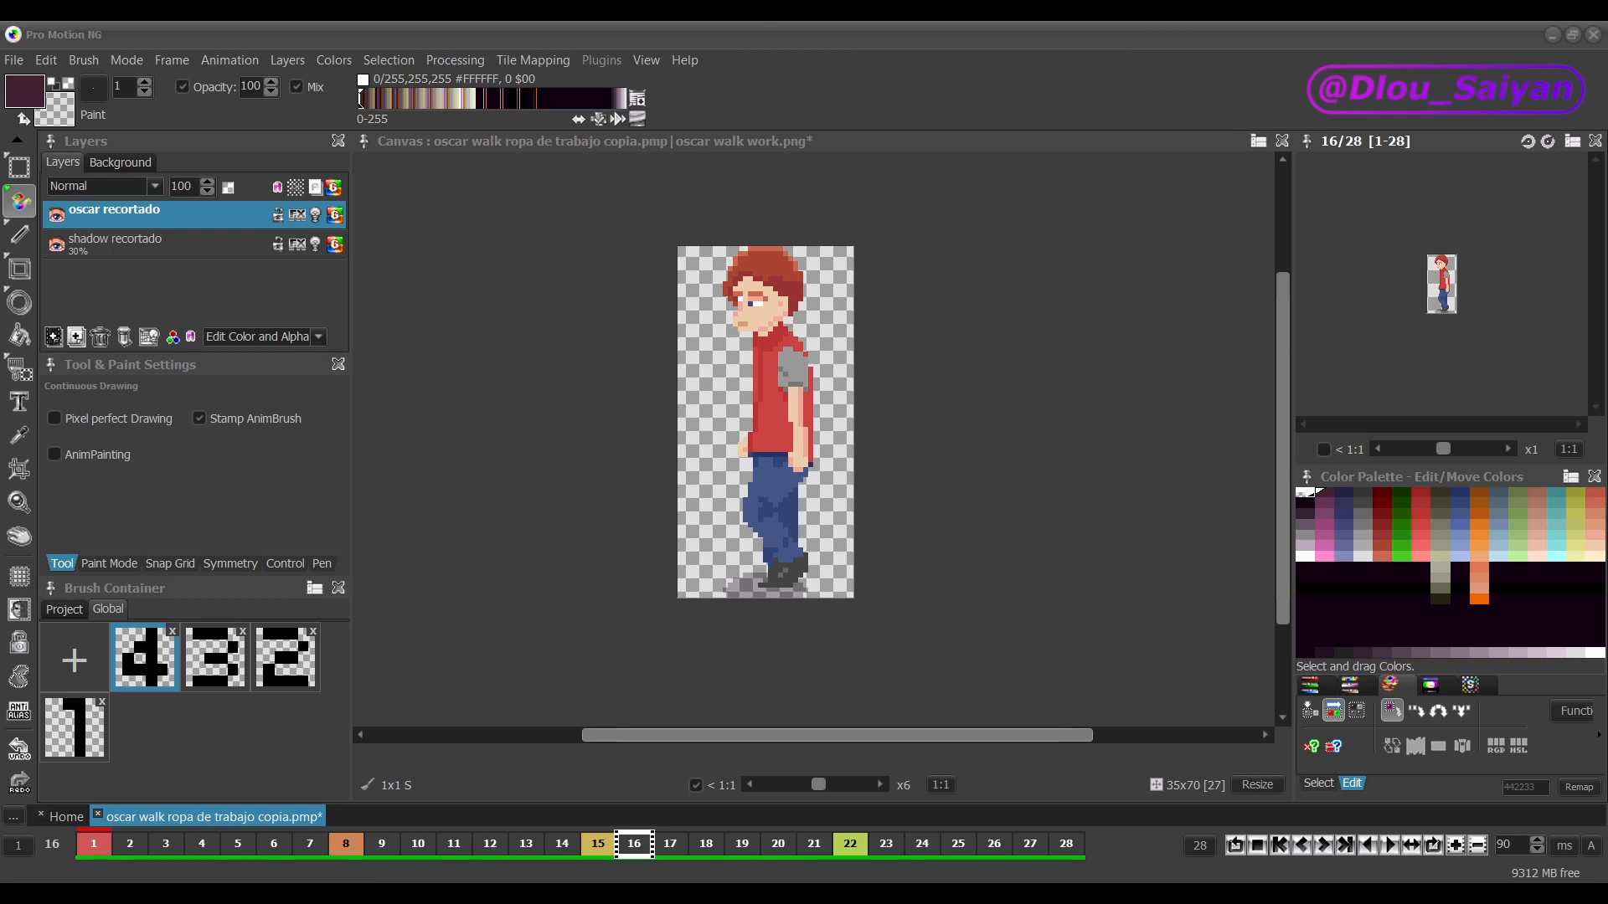
Look up the Auto rewind option for the timeline frames, close it unchanged, then play and stop the animation twice to observe where it halts
{"action": "right_click", "coordinate": [486, 851]}
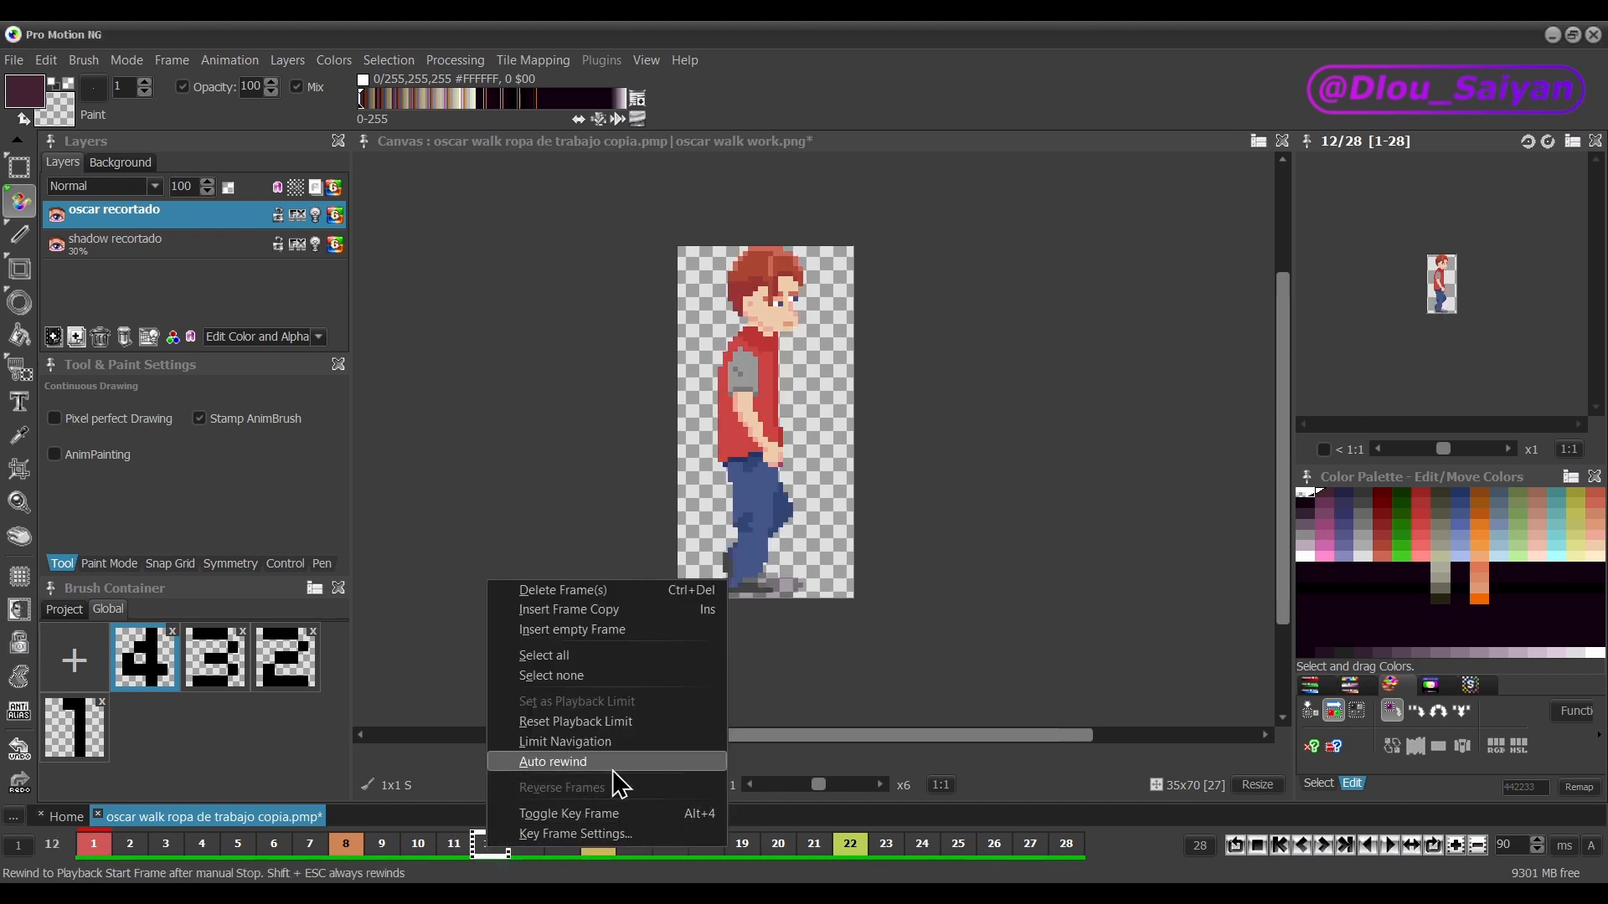
{"action": "left_click", "coordinate": [1116, 852]}
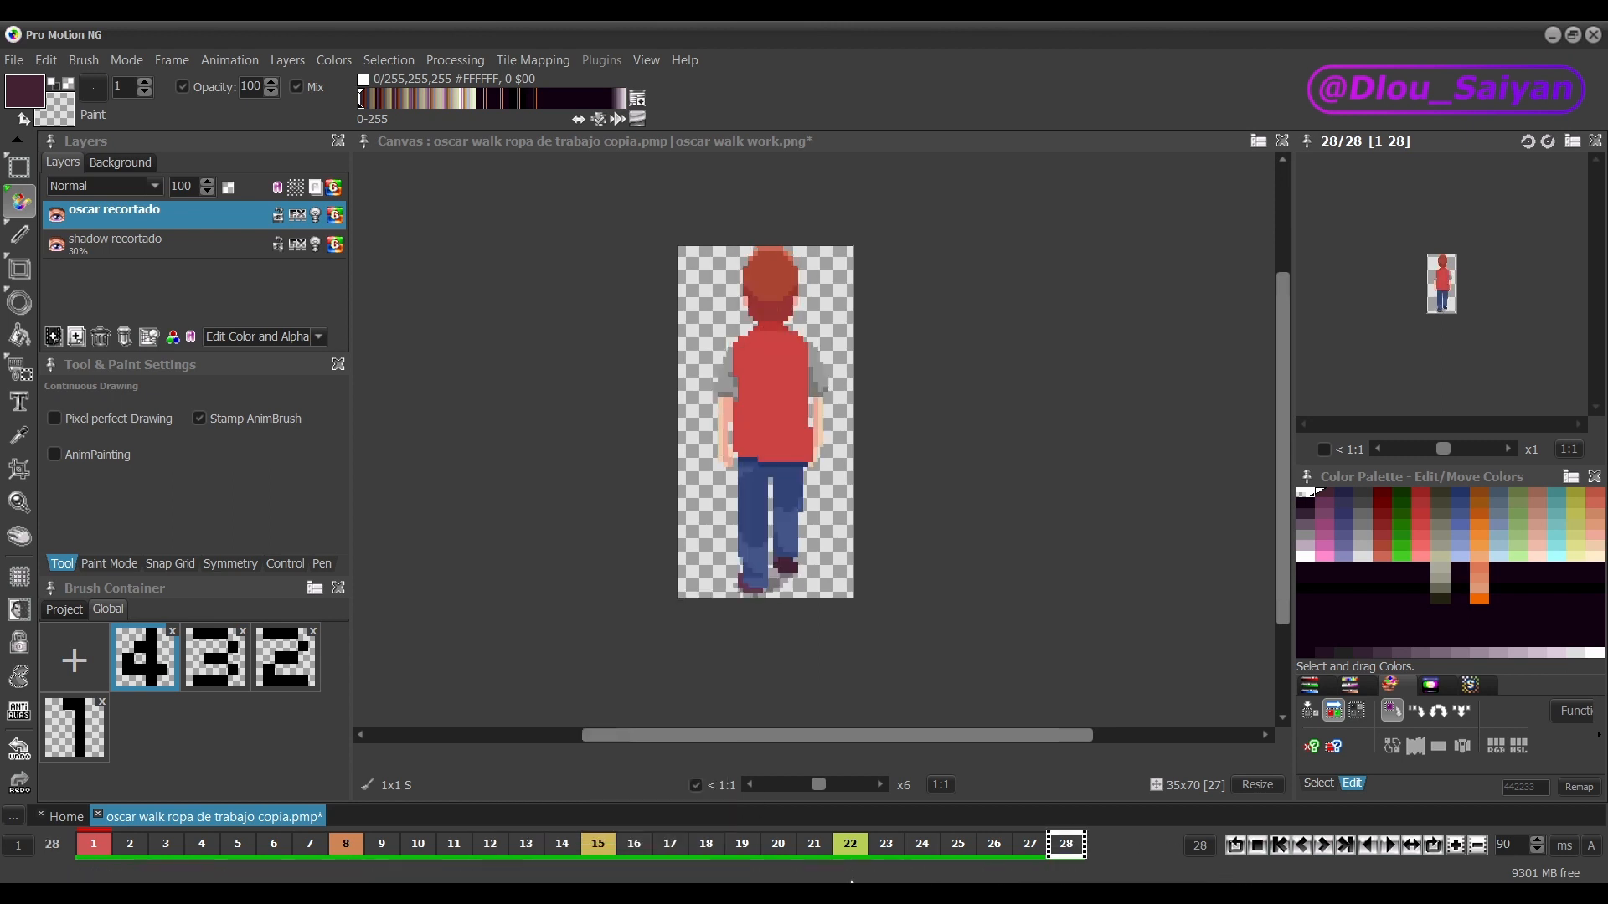
{"action": "key", "text": "space"}
{"action": "key", "text": "space"}
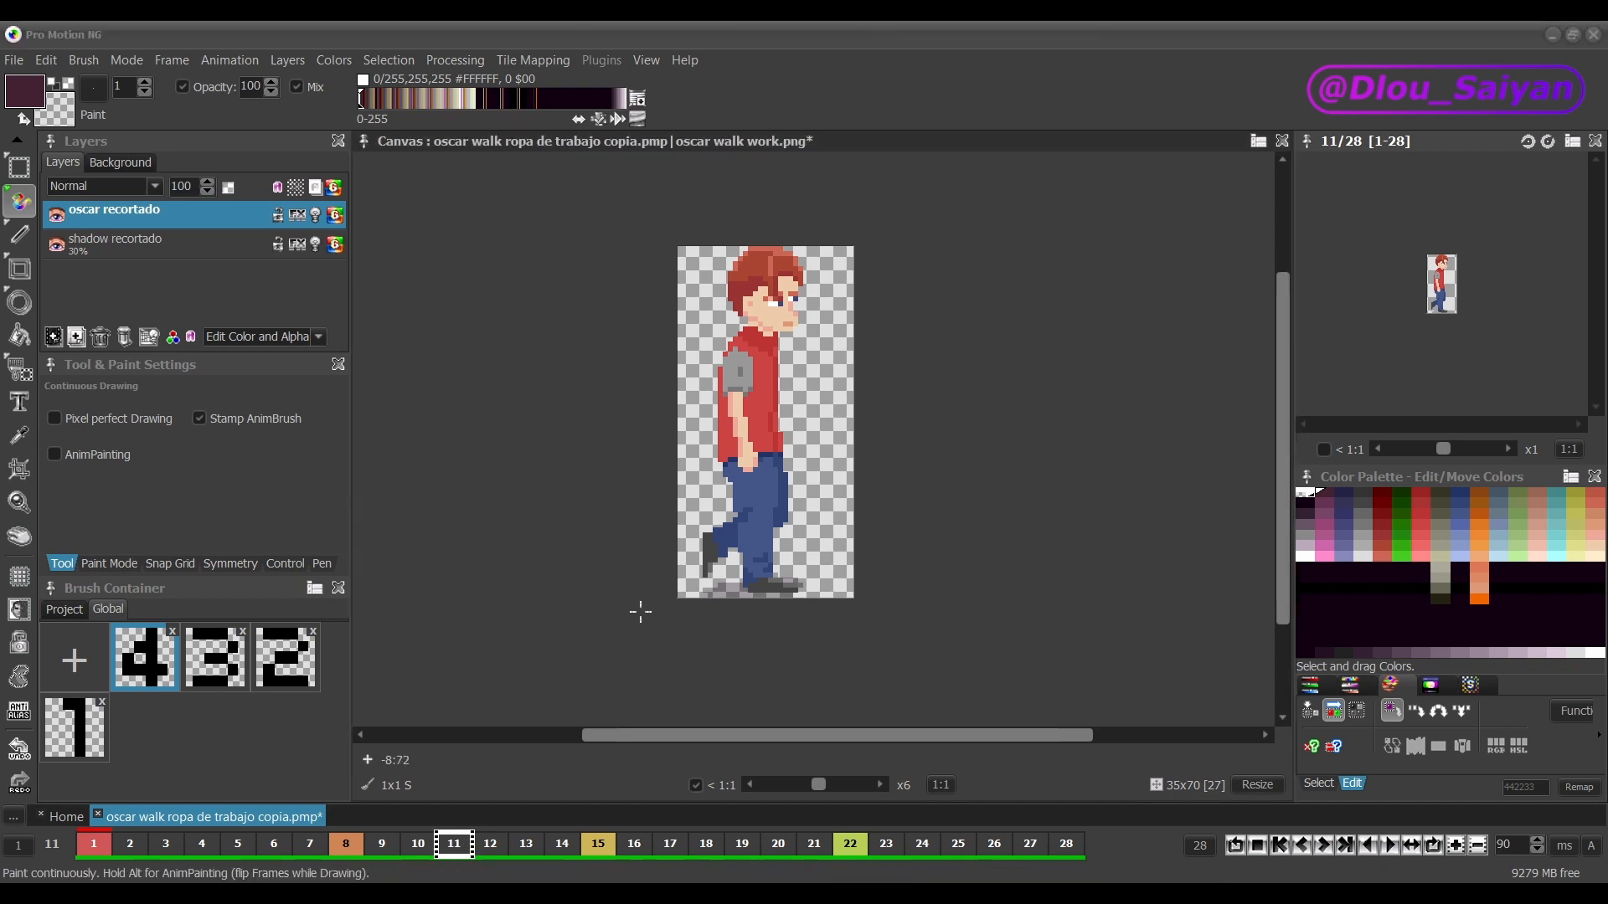
{"action": "key", "text": "space"}
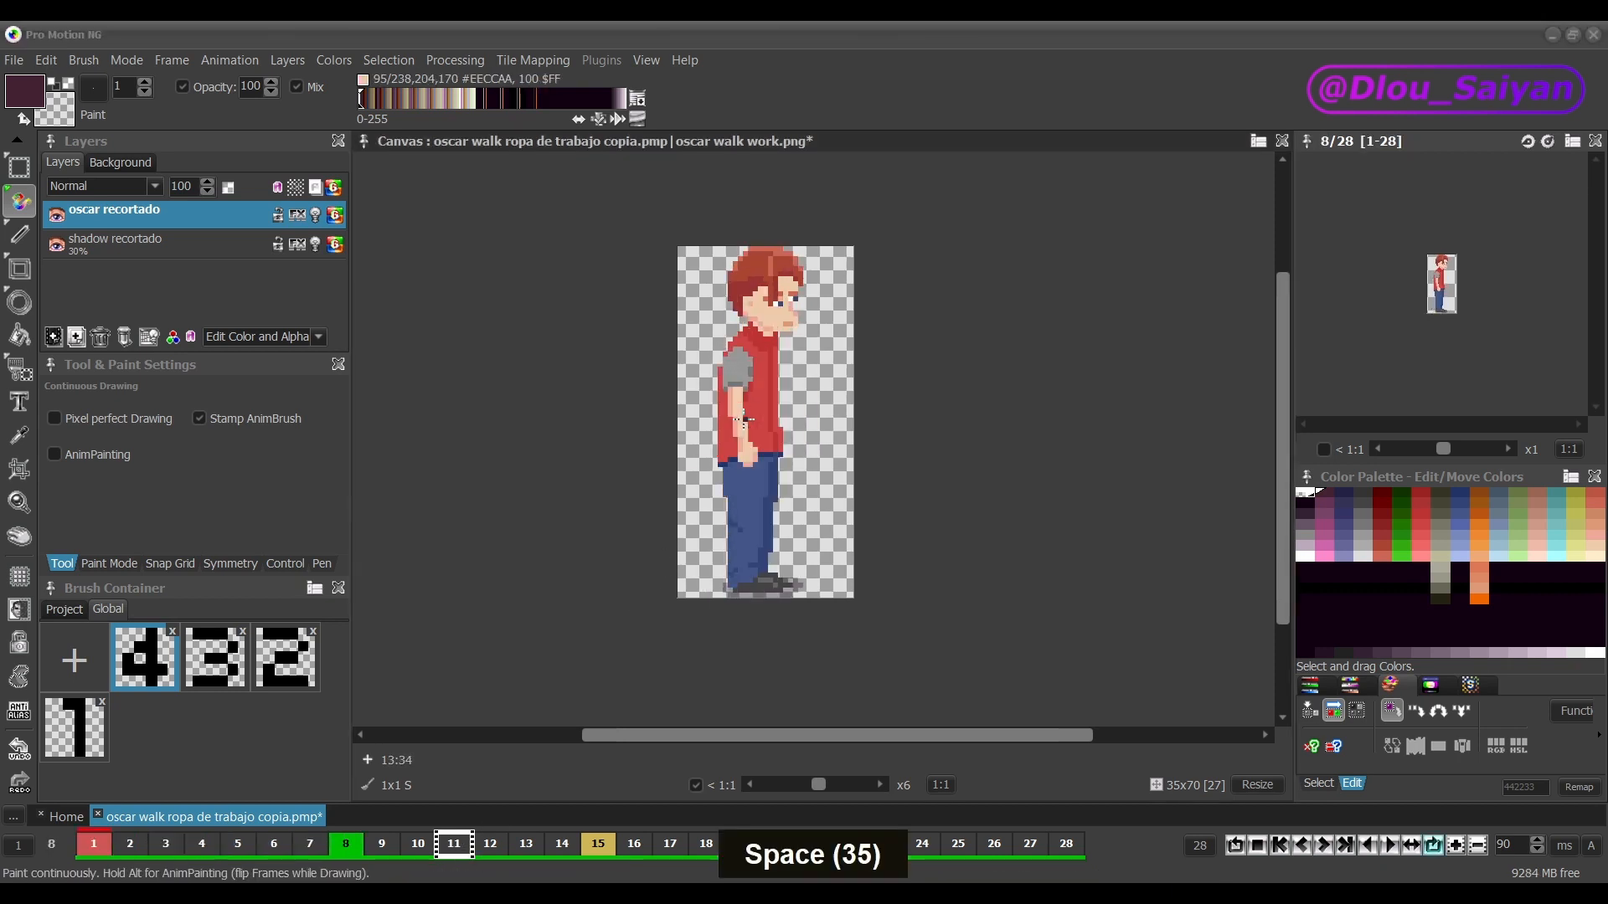
{"action": "key", "text": "space"}
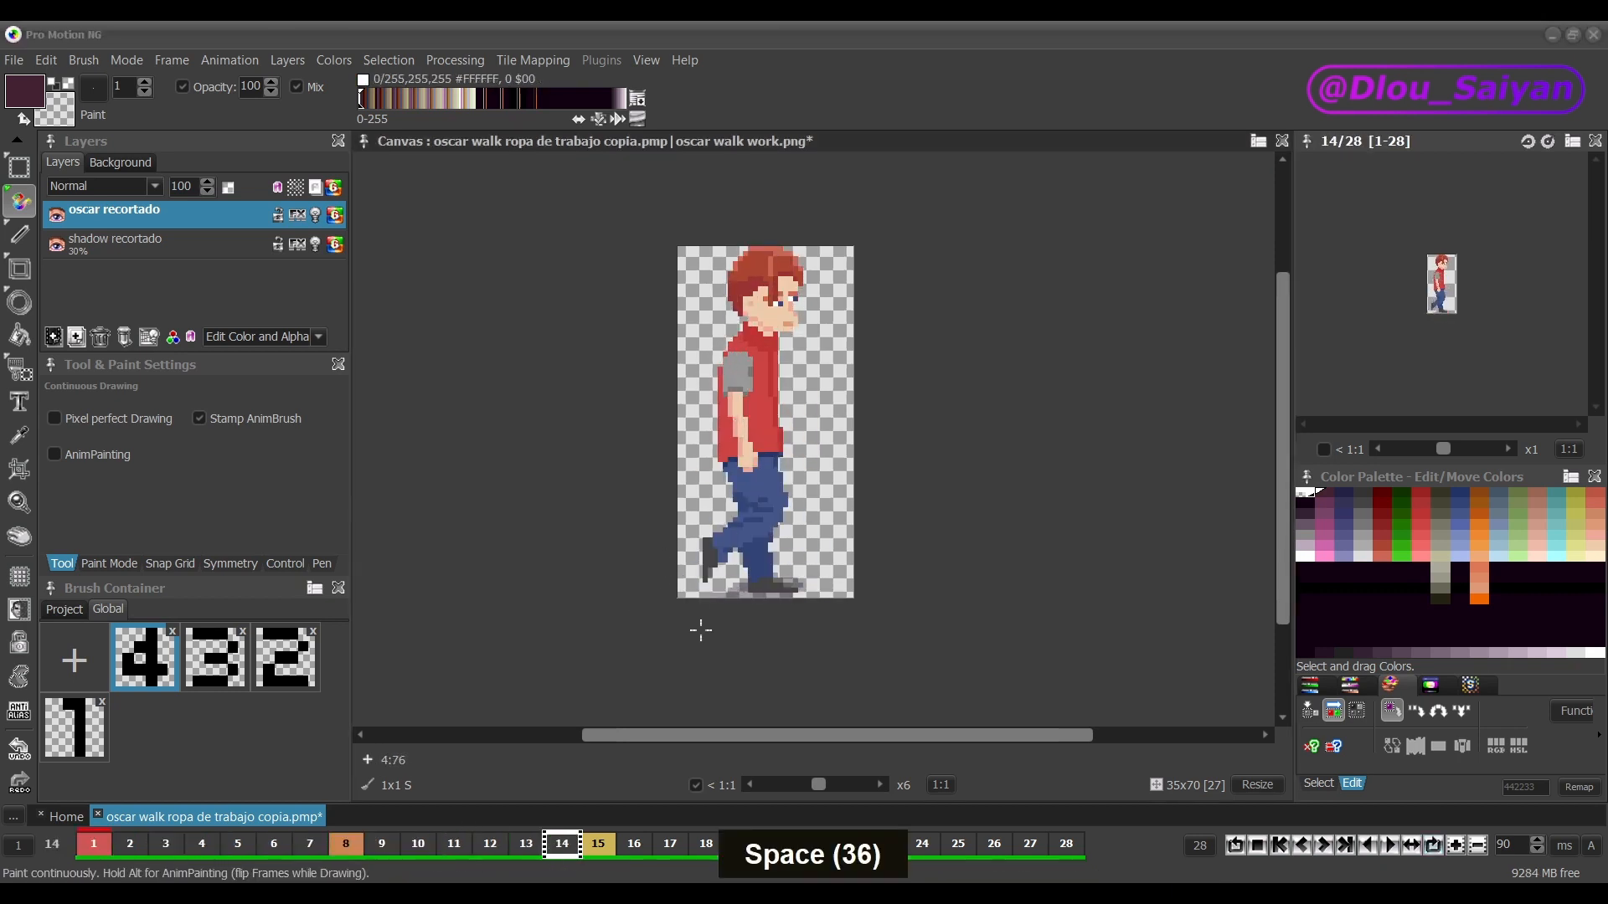
Enable Auto rewind and check it by playing and stopping the animation from frame 1 and from frame 16
{"action": "right_click", "coordinate": [563, 853]}
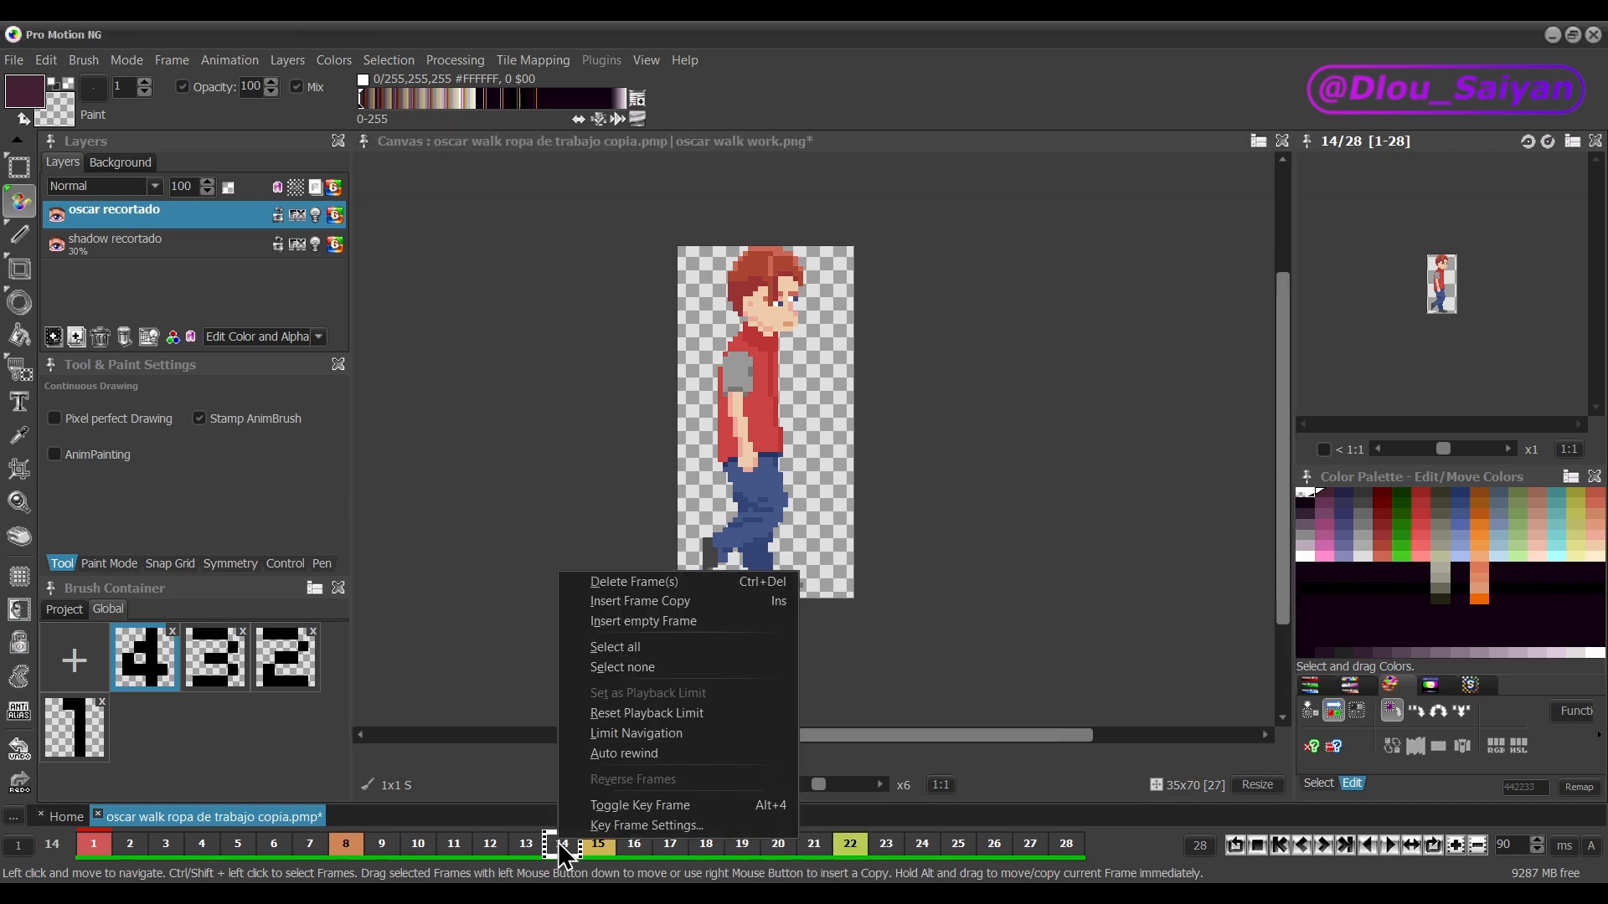
{"action": "left_click", "coordinate": [619, 754]}
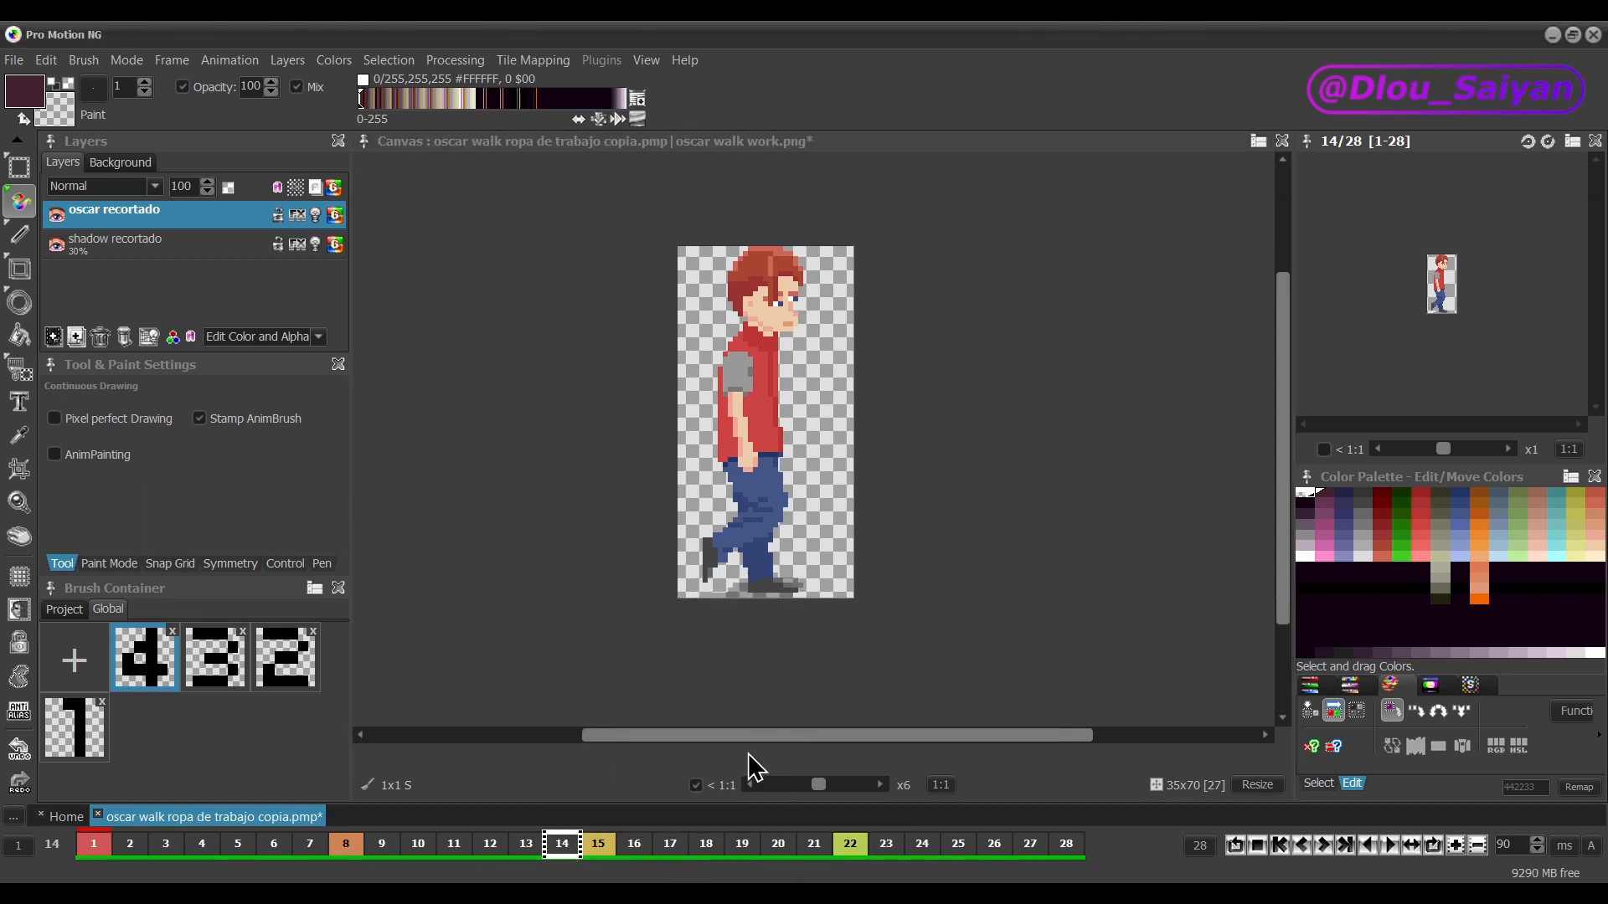
{"action": "left_click", "coordinate": [93, 852]}
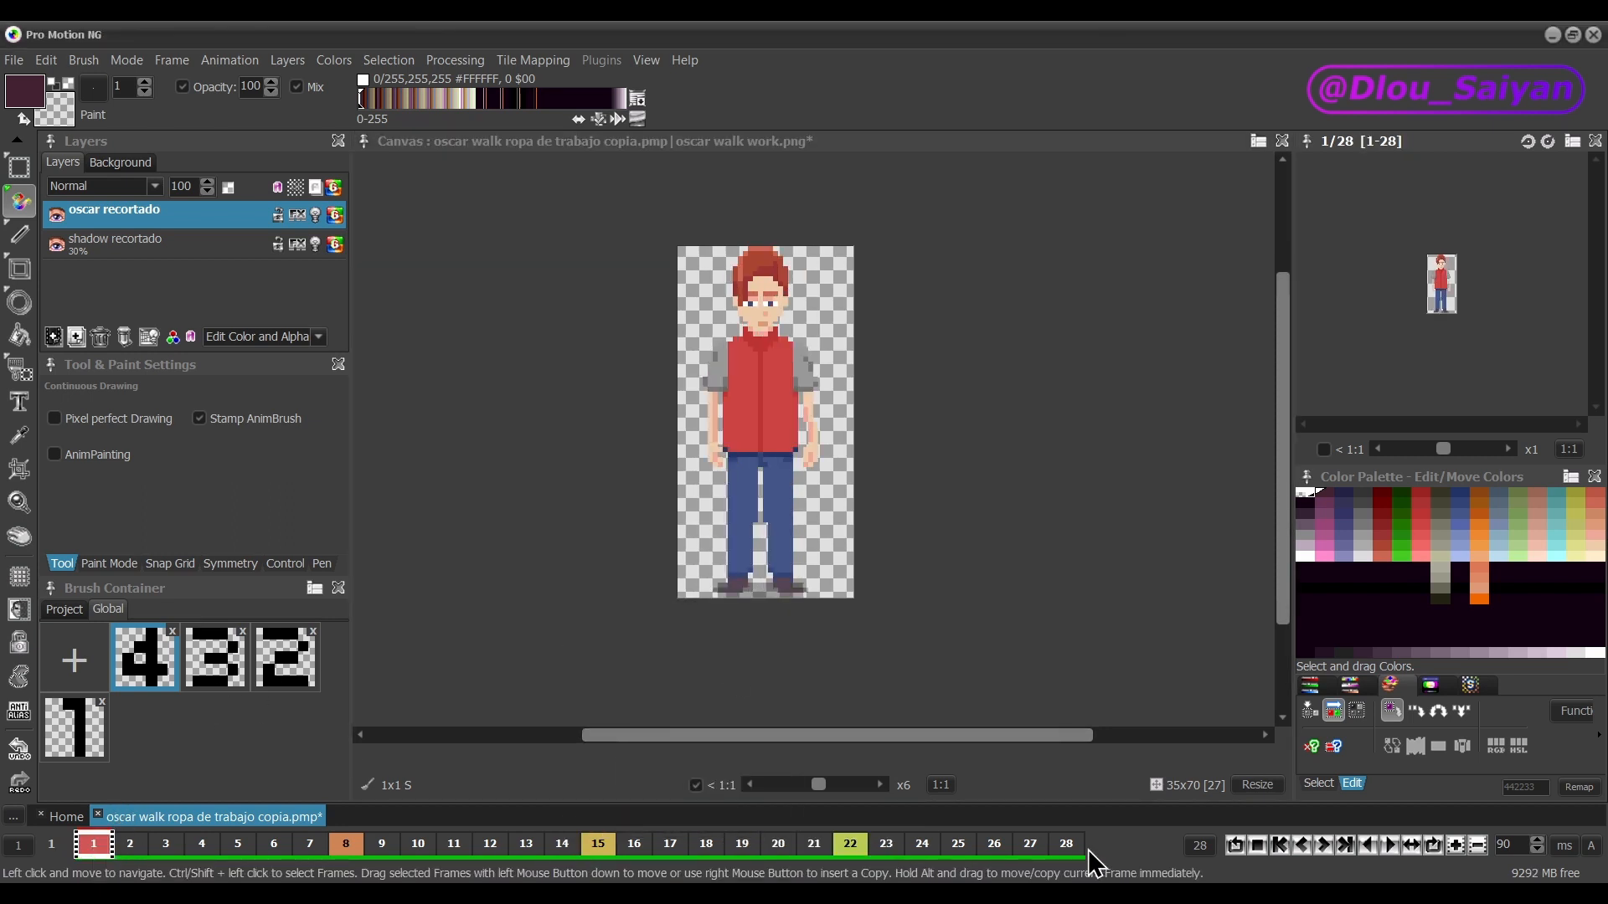
{"action": "key", "text": "space"}
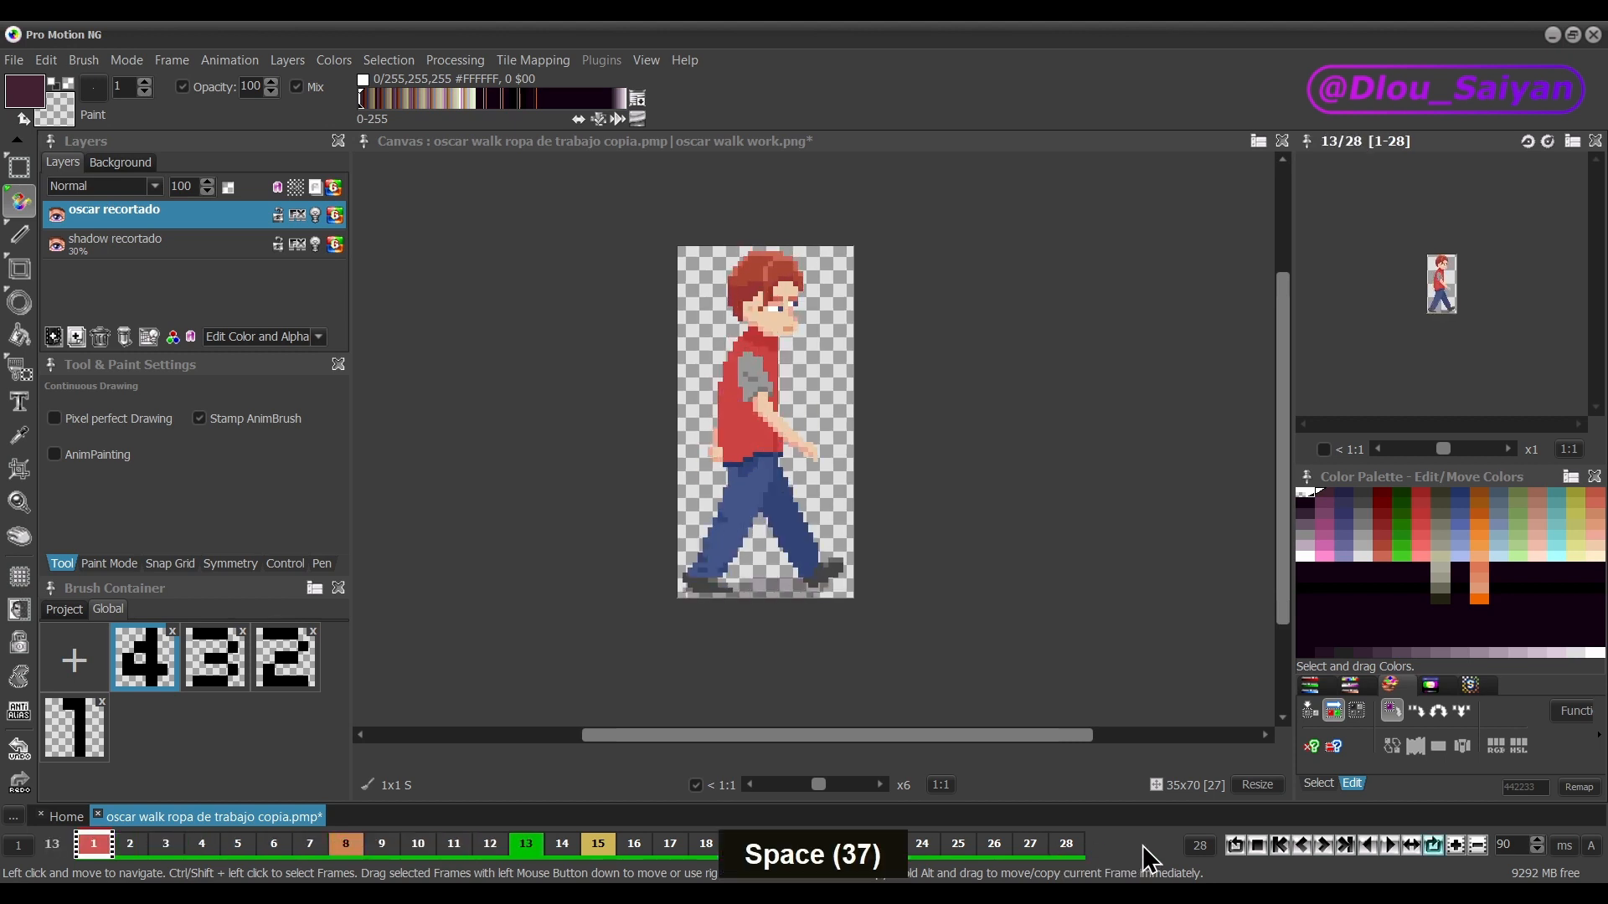
{"action": "key", "text": "space"}
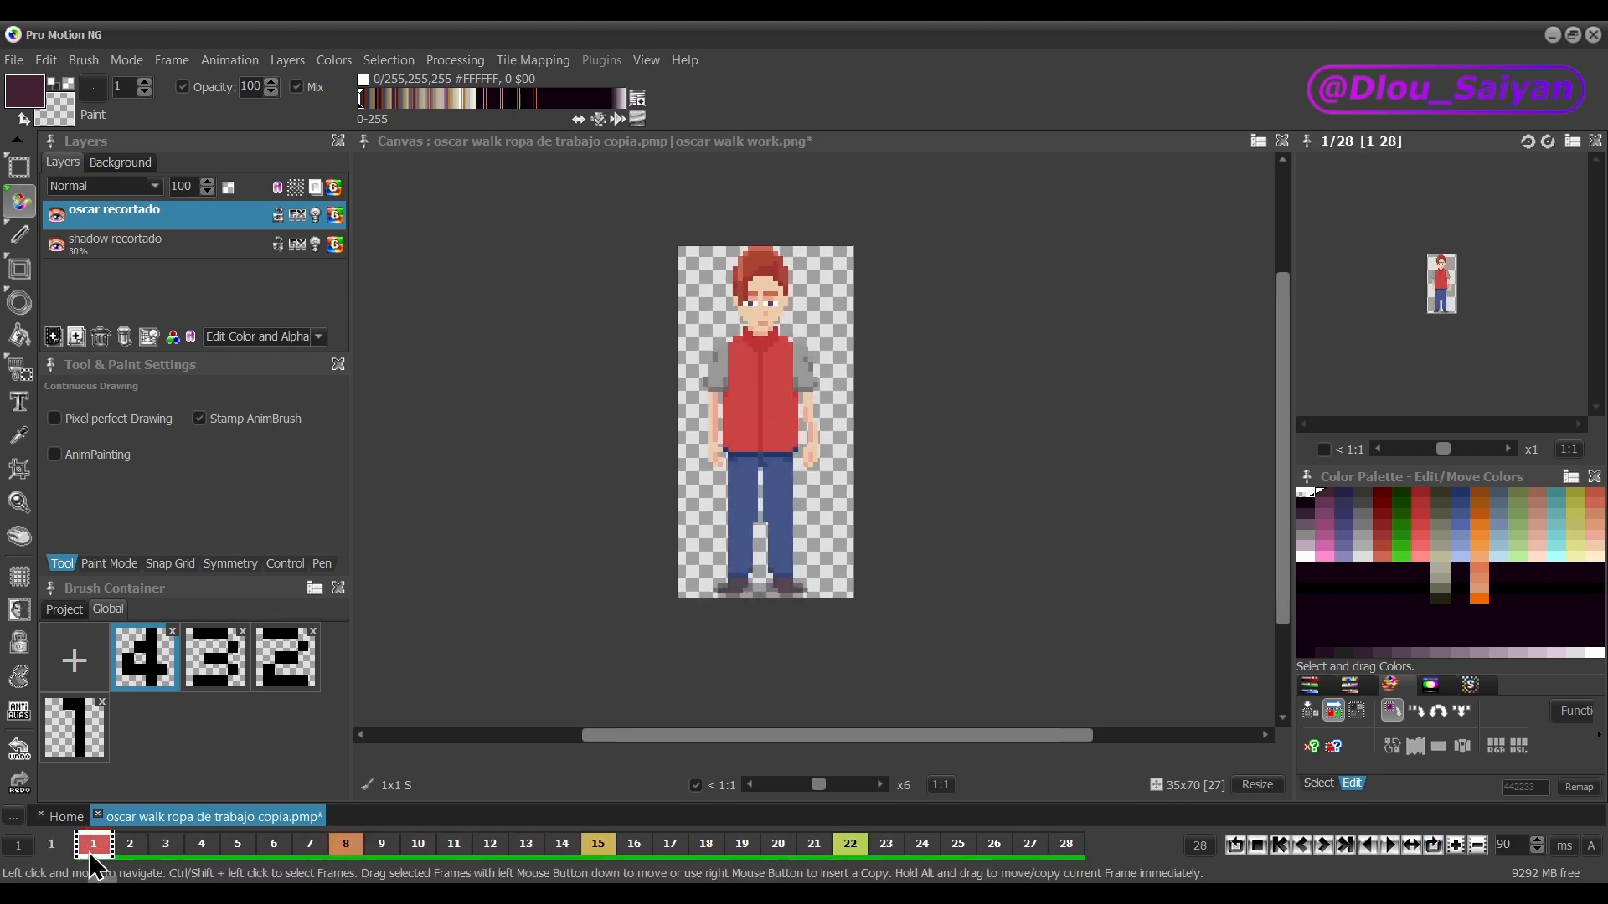
{"action": "left_click", "coordinate": [634, 846]}
{"action": "key", "text": "space"}
{"action": "key", "text": "space"}
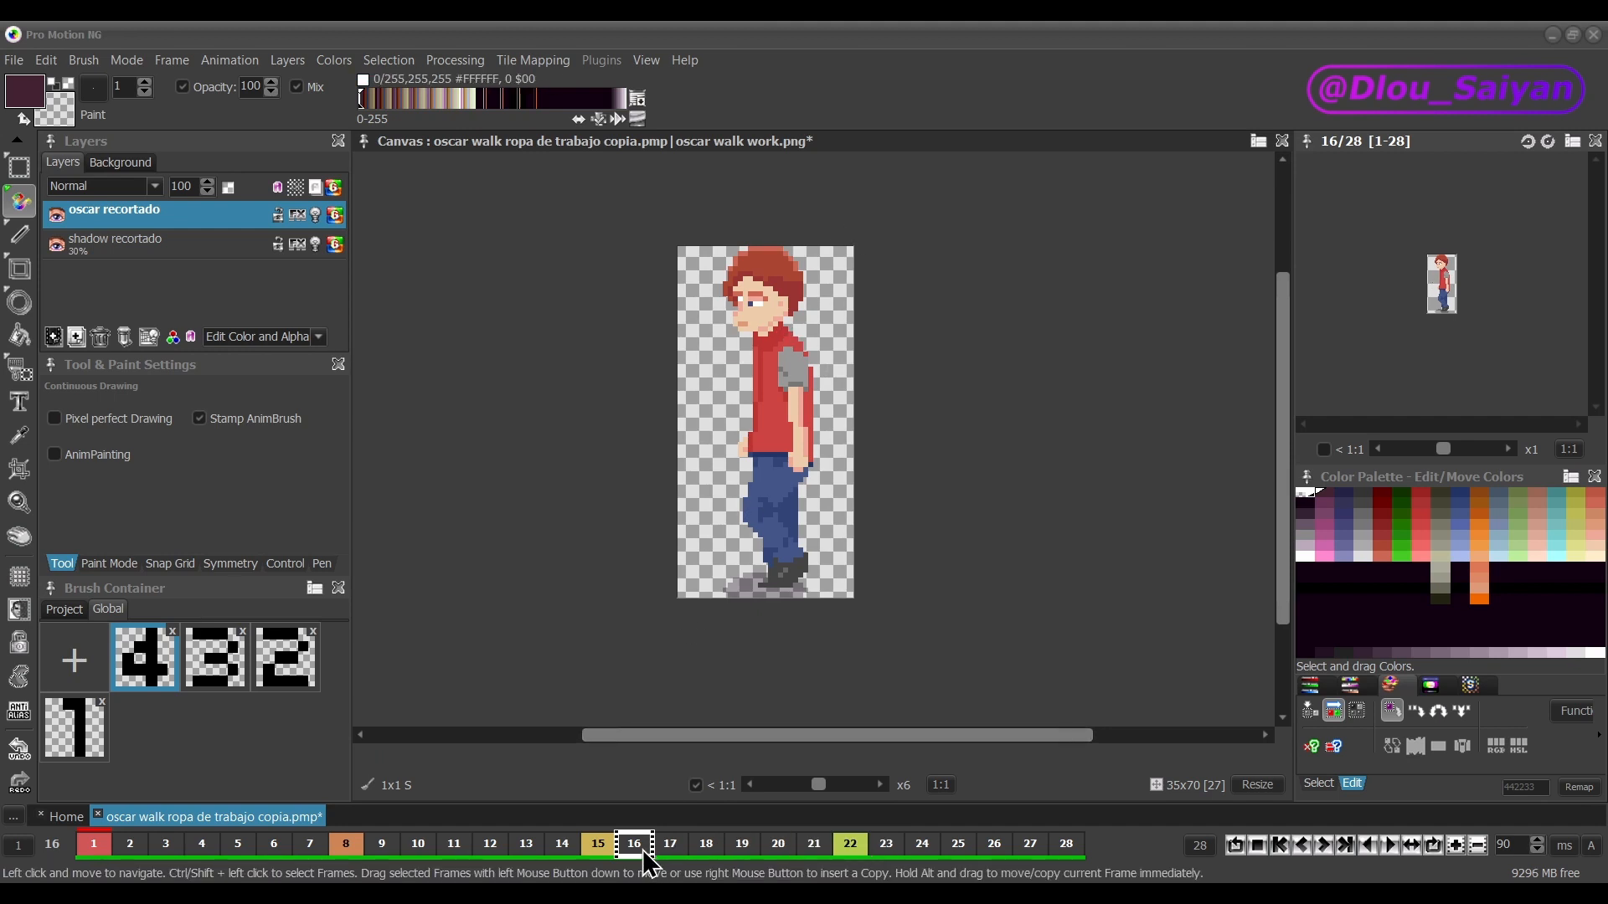
Select frames 9 to 14, reverse their order, and play the selected range to check it before stopping playback
{"action": "left_click", "coordinate": [381, 844]}
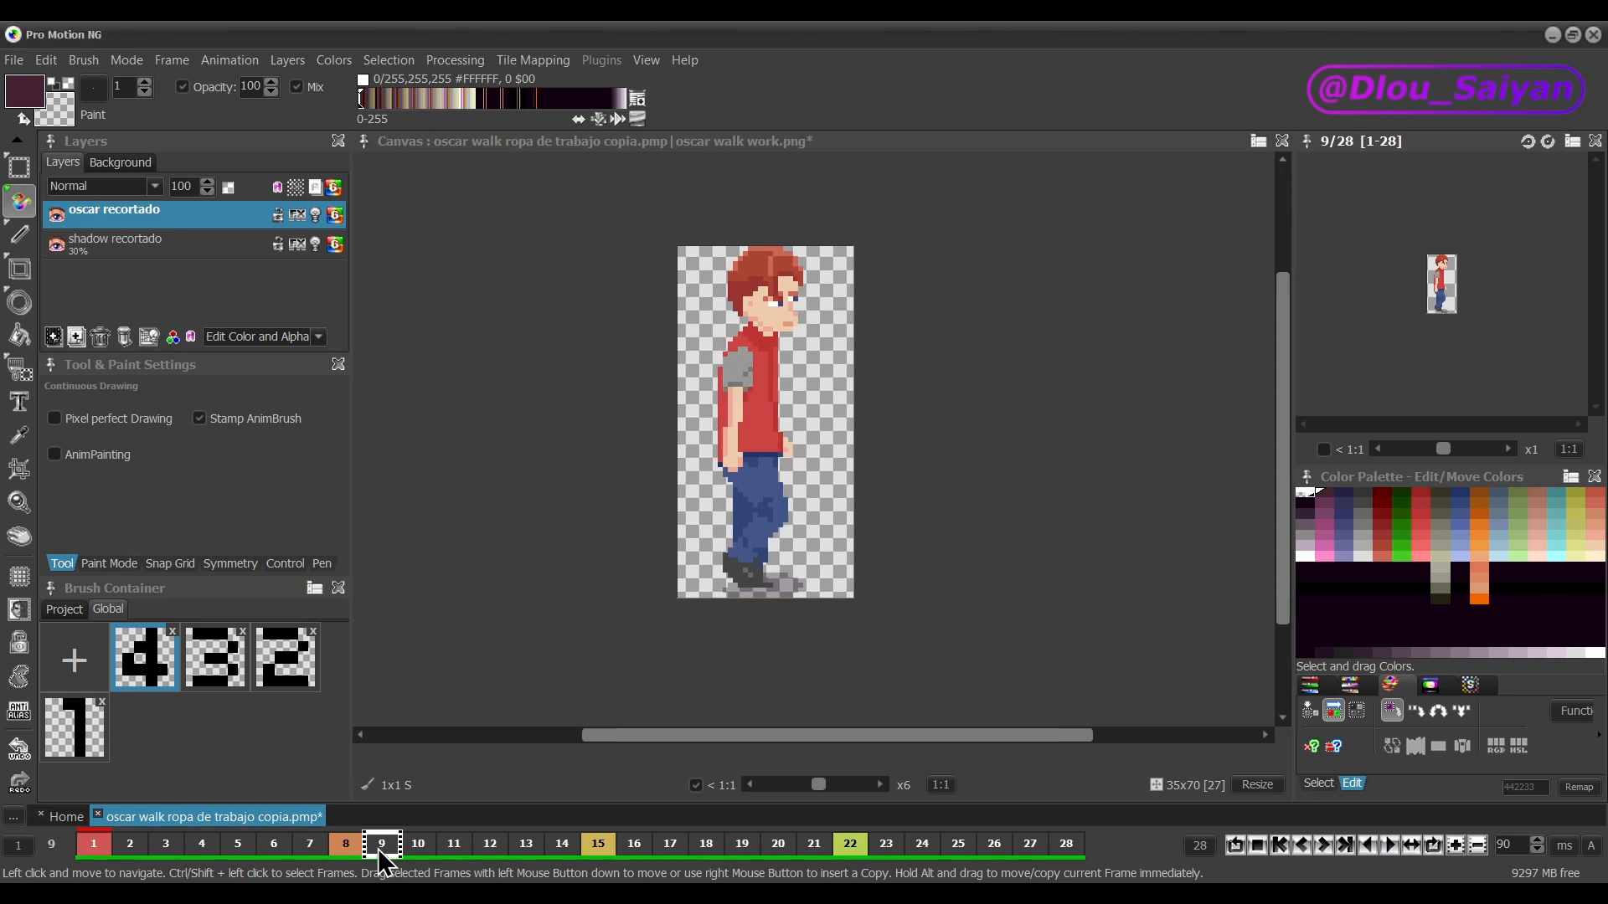
{"action": "left_click", "coordinate": [565, 842], "text": "shift"}
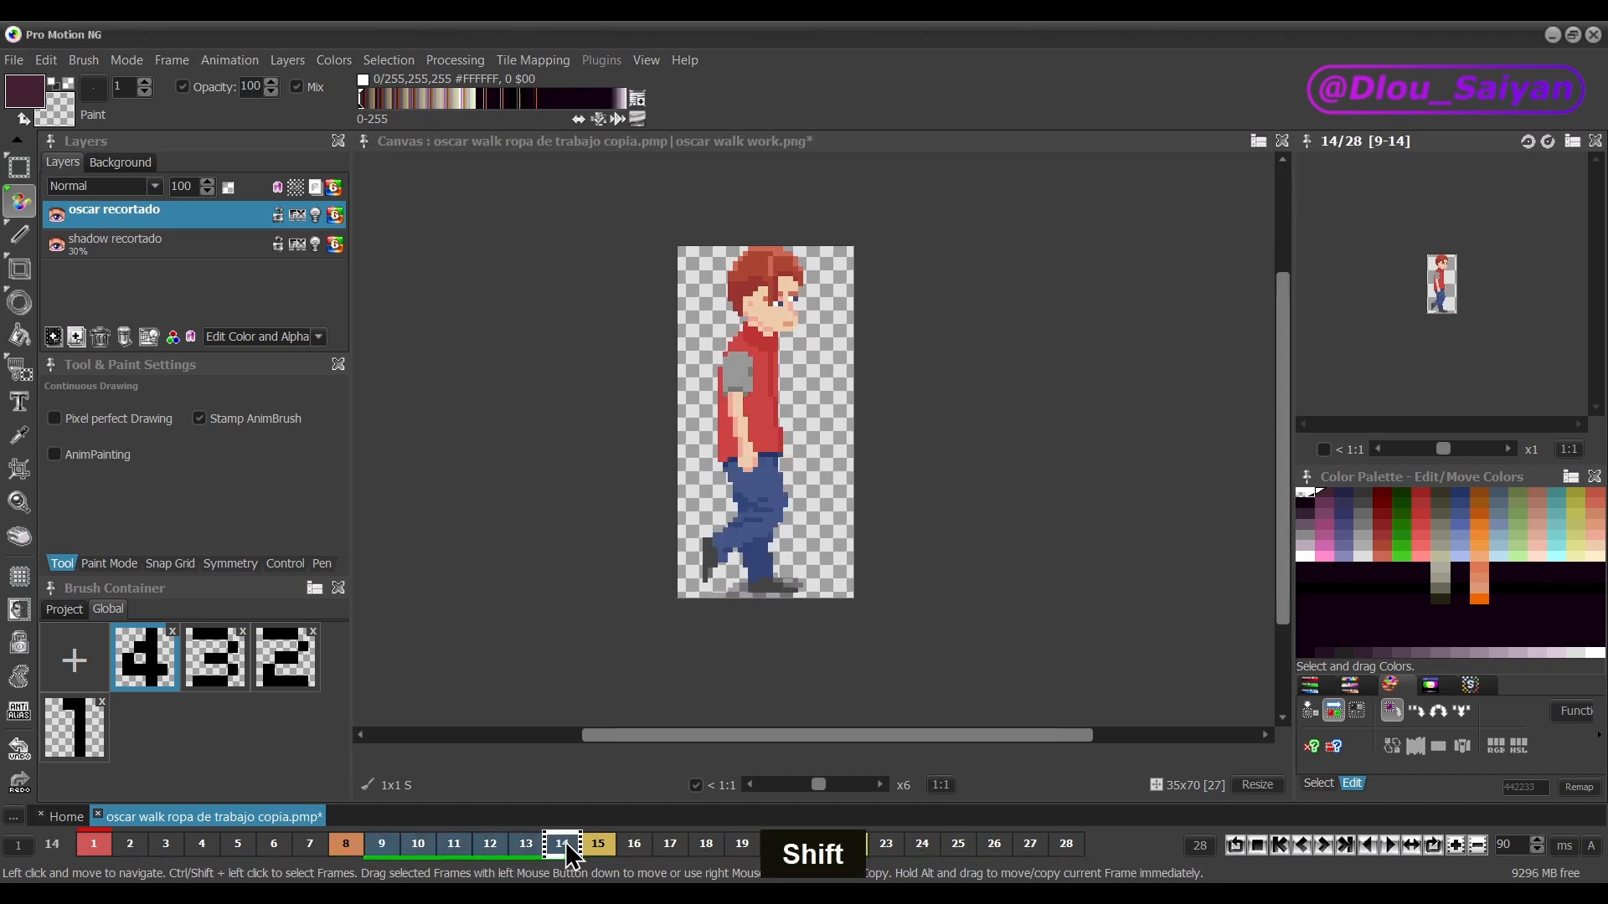
{"action": "right_click", "coordinate": [566, 842]}
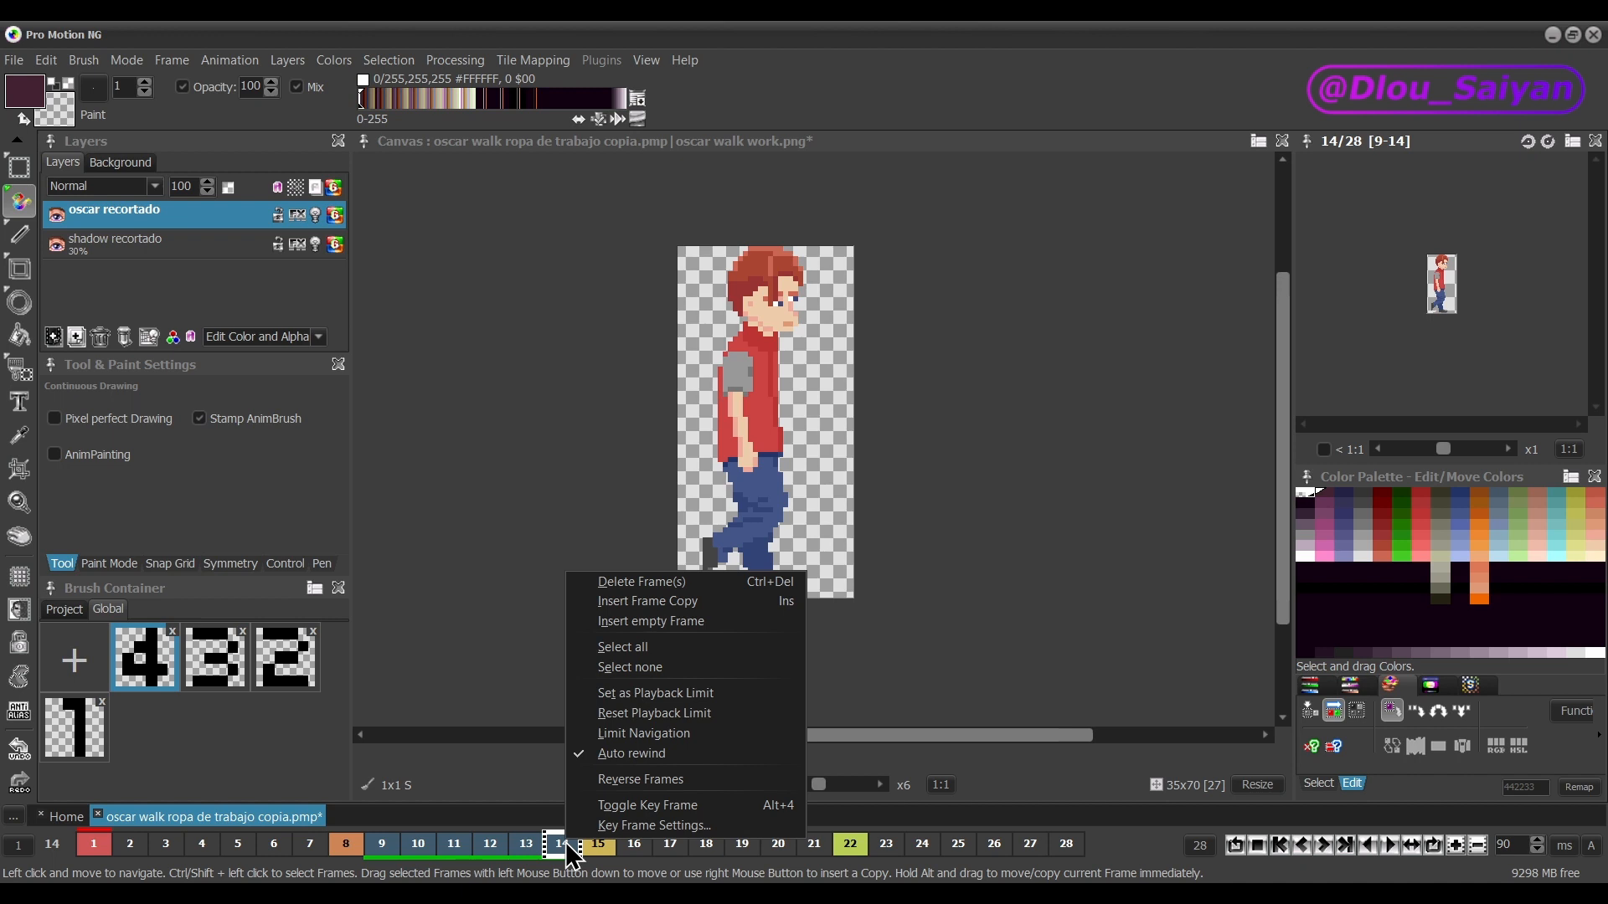
{"action": "left_click", "coordinate": [635, 779]}
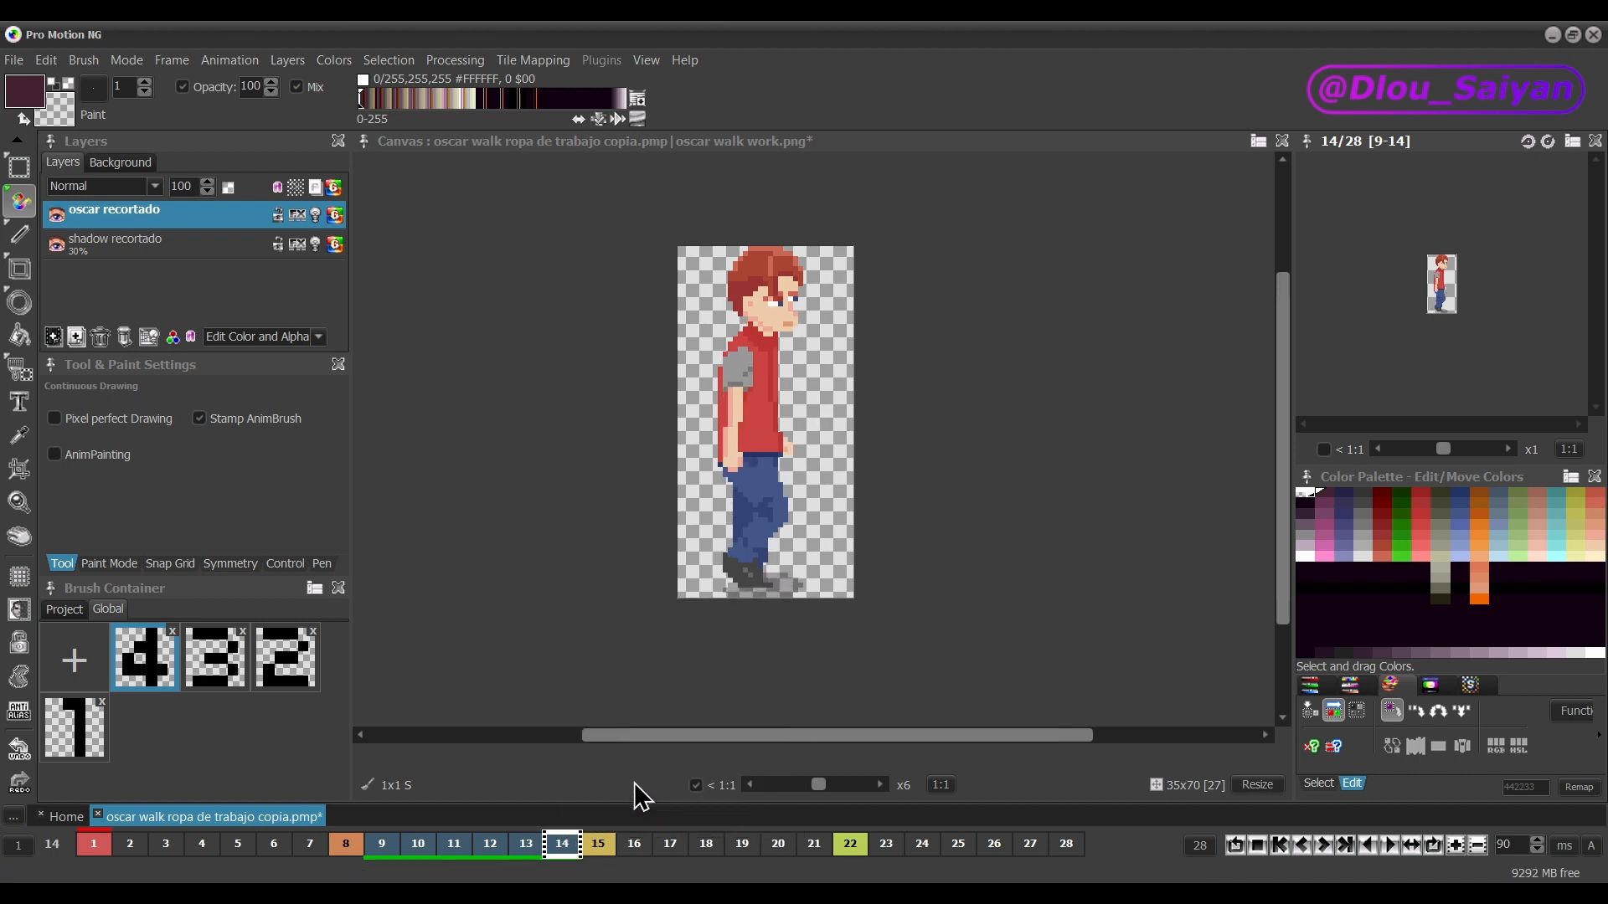
{"action": "key", "text": "space"}
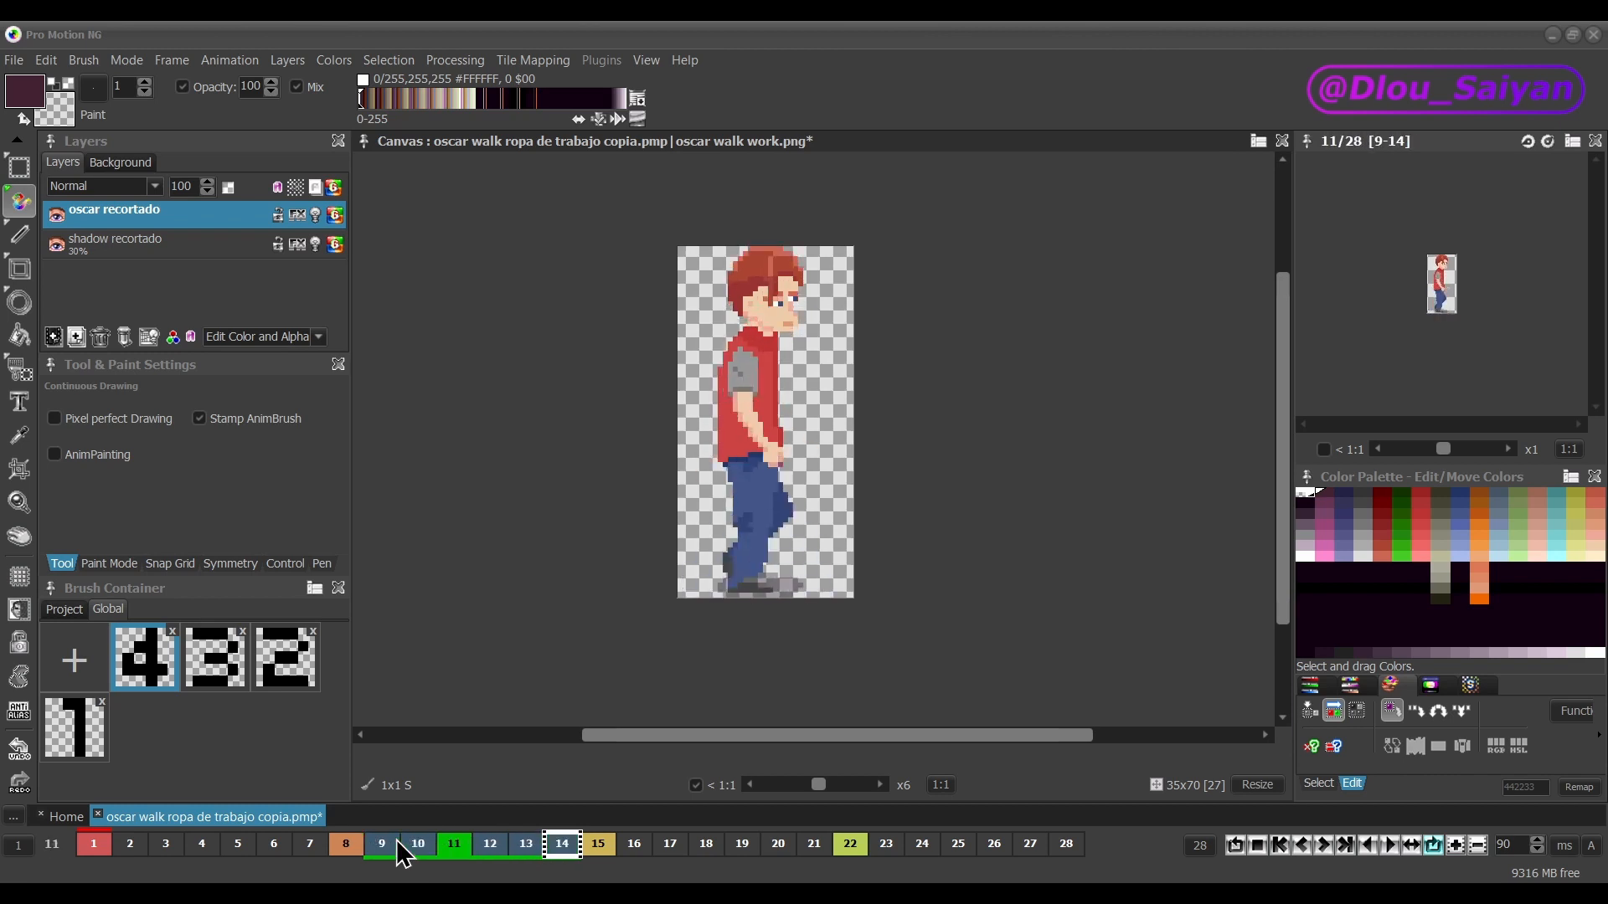
{"action": "key", "text": "space"}
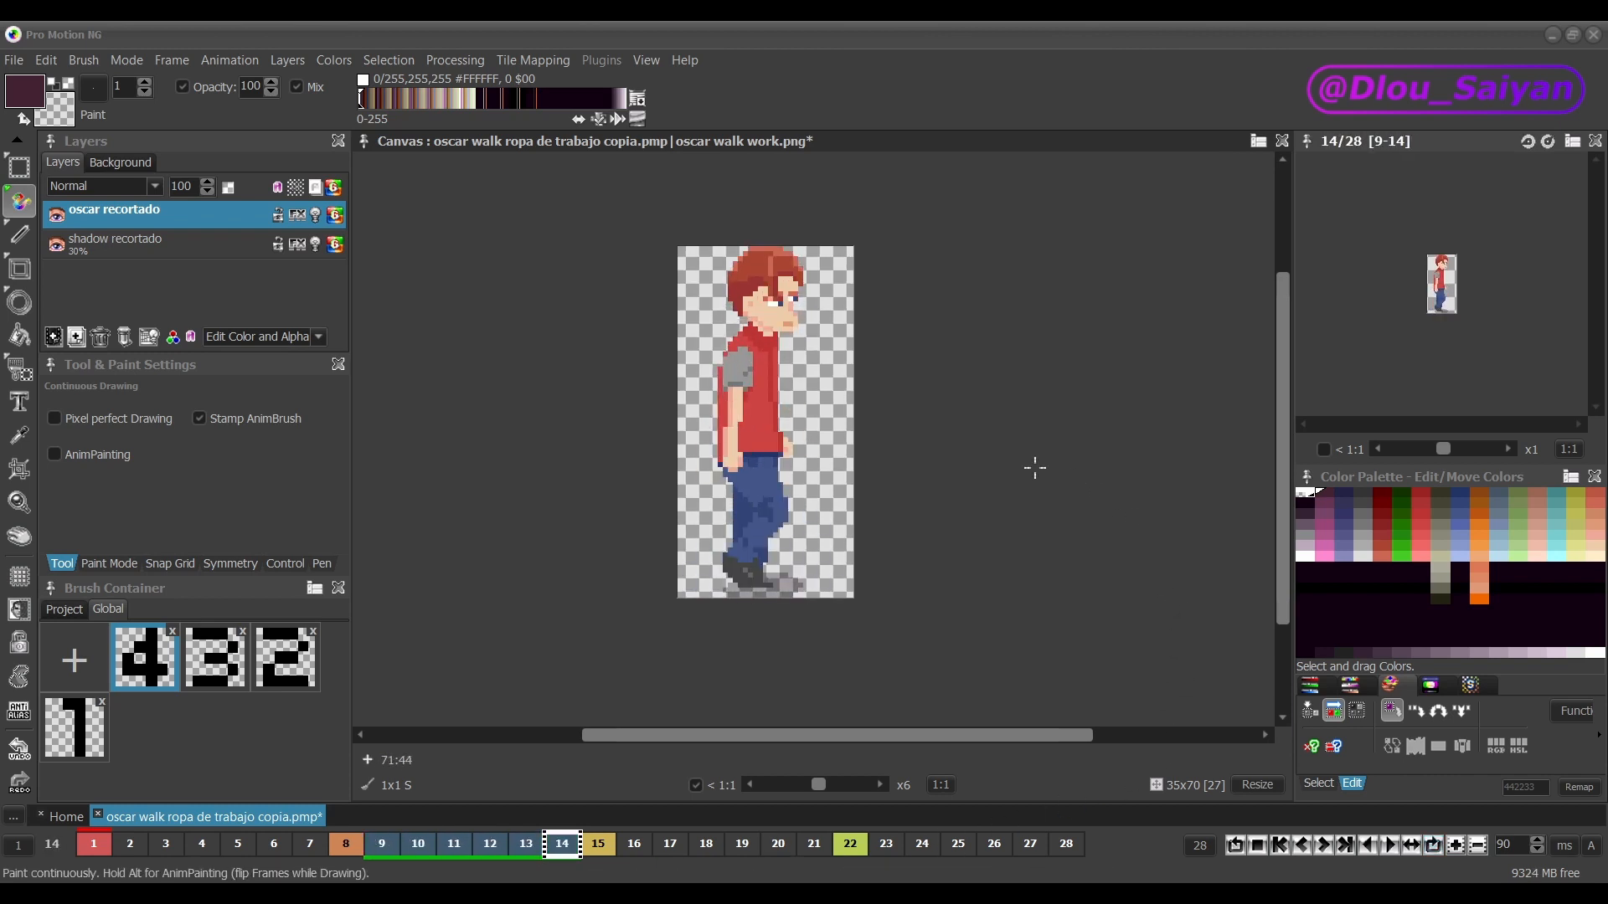
Select frames 16 to 21, clear their content on the oscar recortado layer, and play the range to check it
{"action": "left_click", "coordinate": [633, 846]}
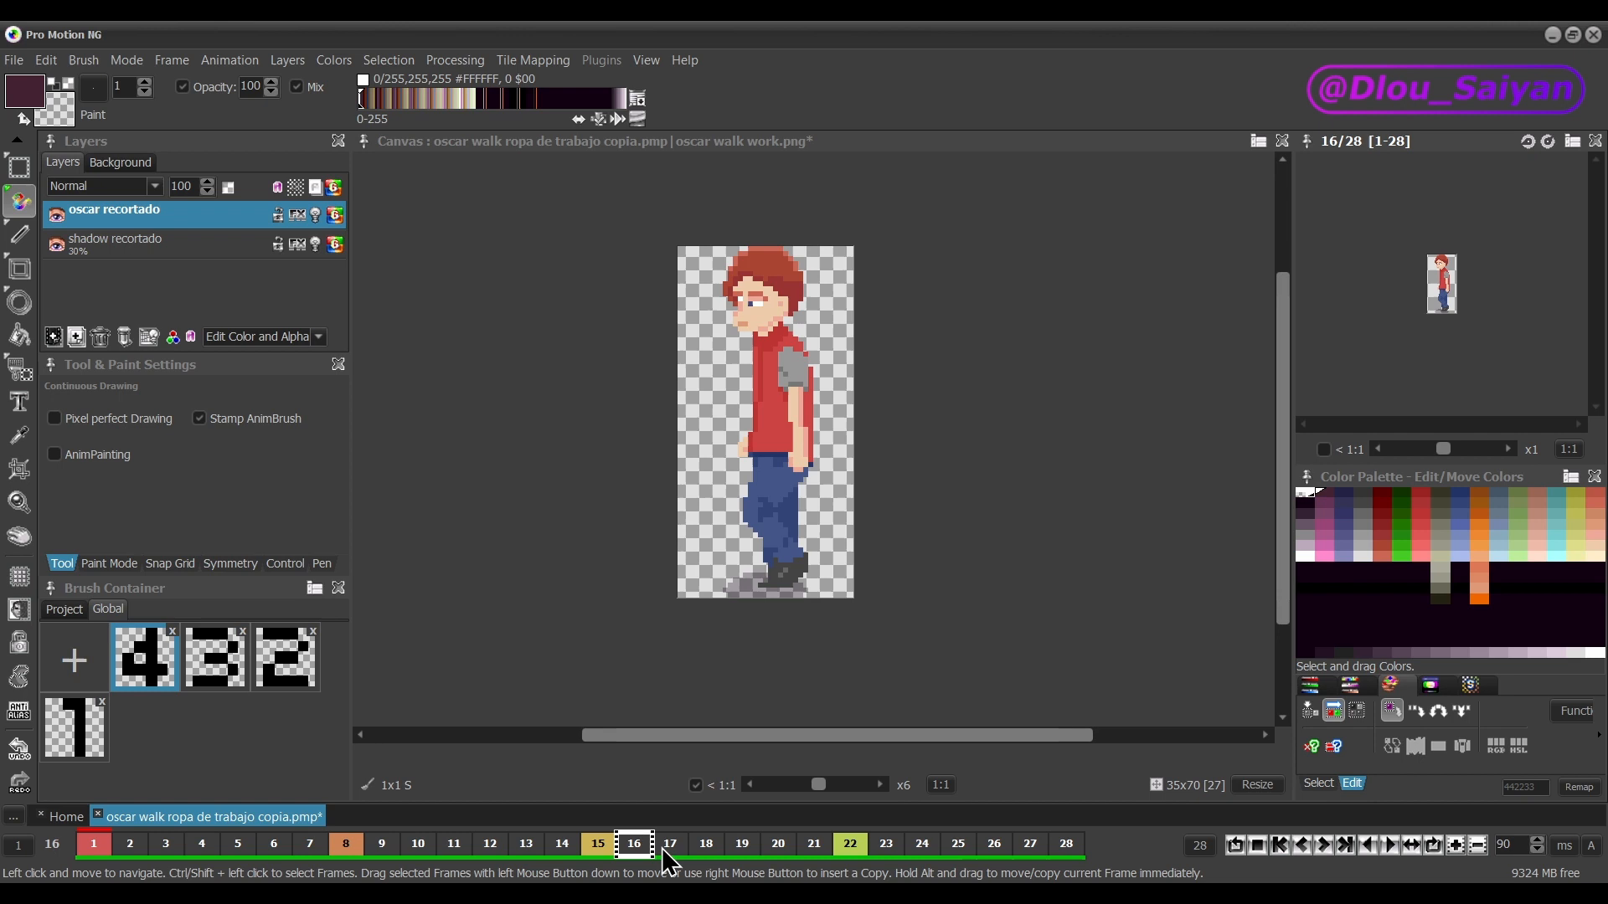
{"action": "left_click", "coordinate": [816, 841], "text": "shift"}
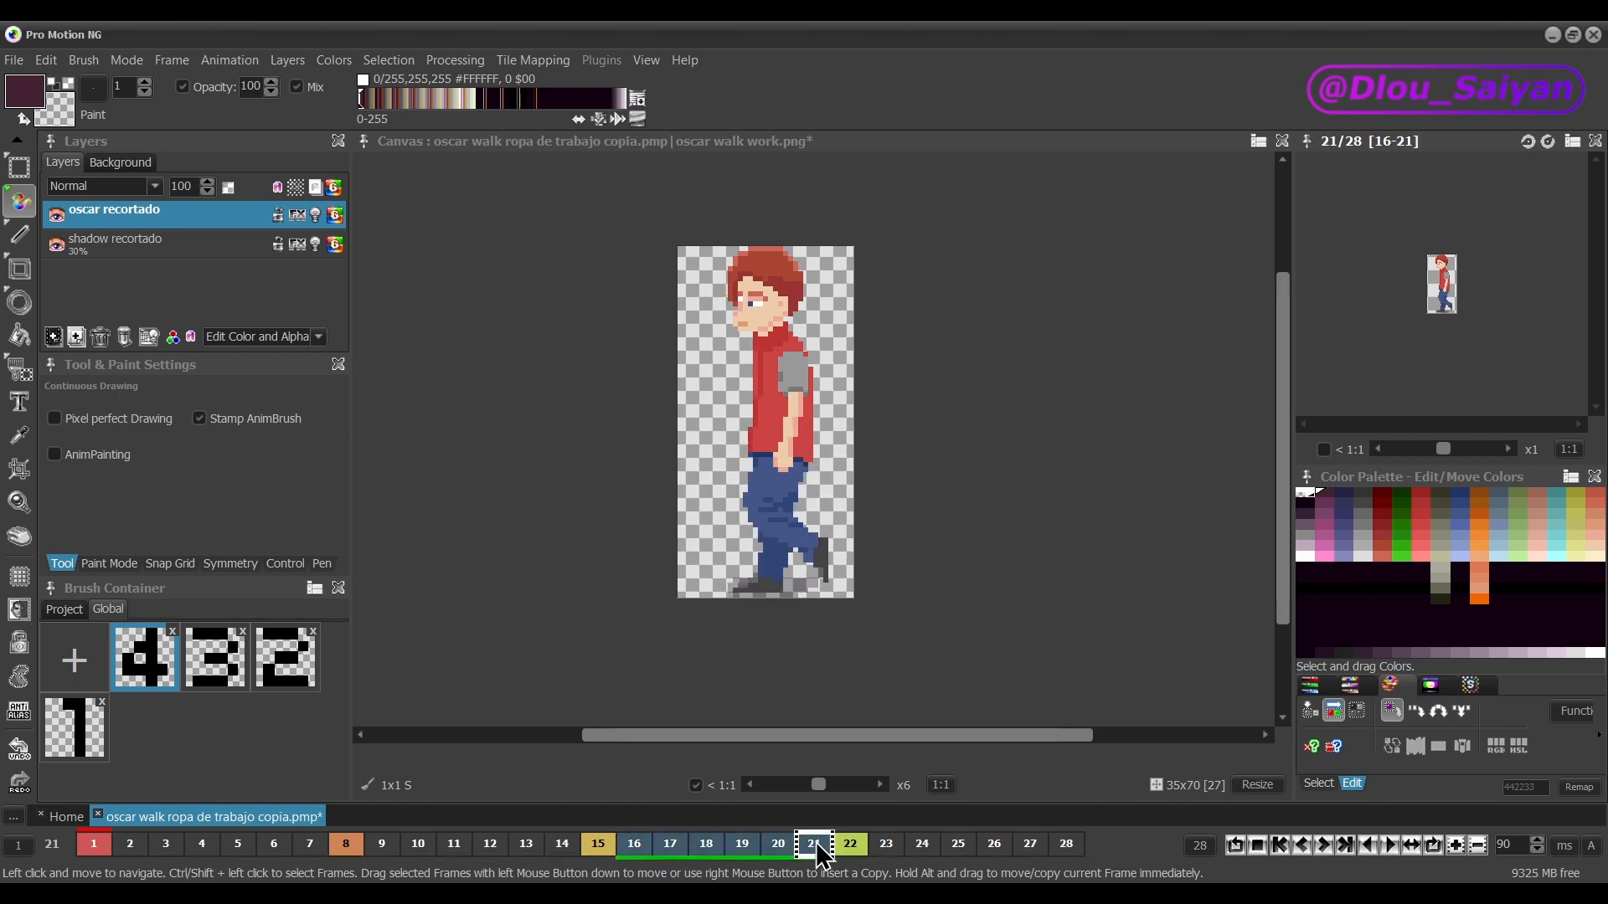
{"action": "left_click", "coordinate": [167, 63]}
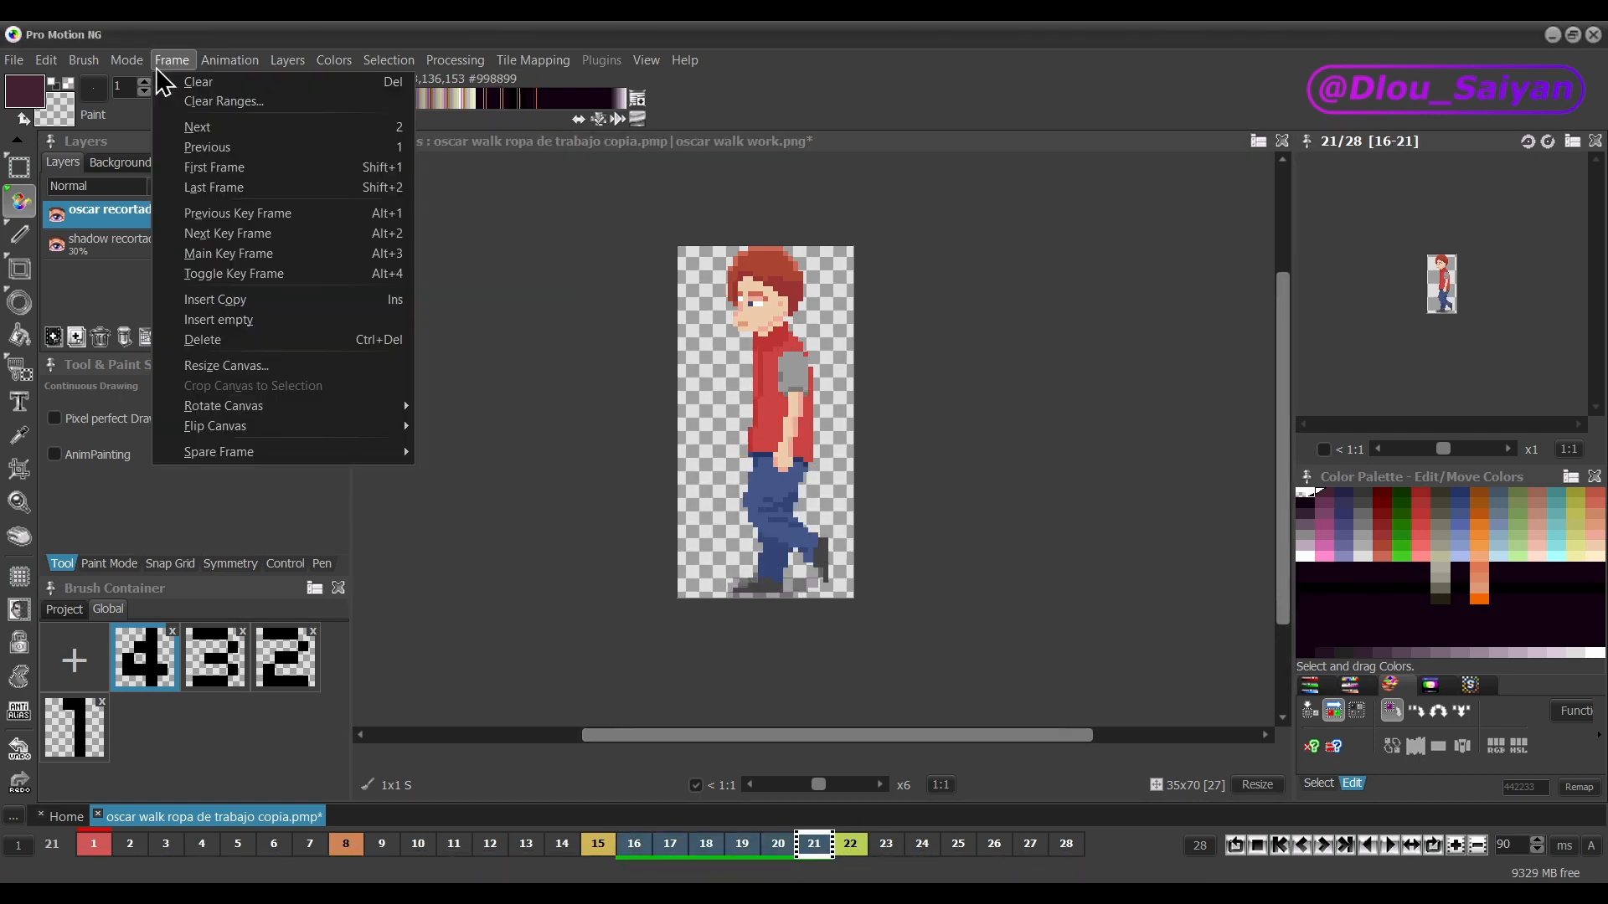
{"action": "left_click", "coordinate": [199, 82]}
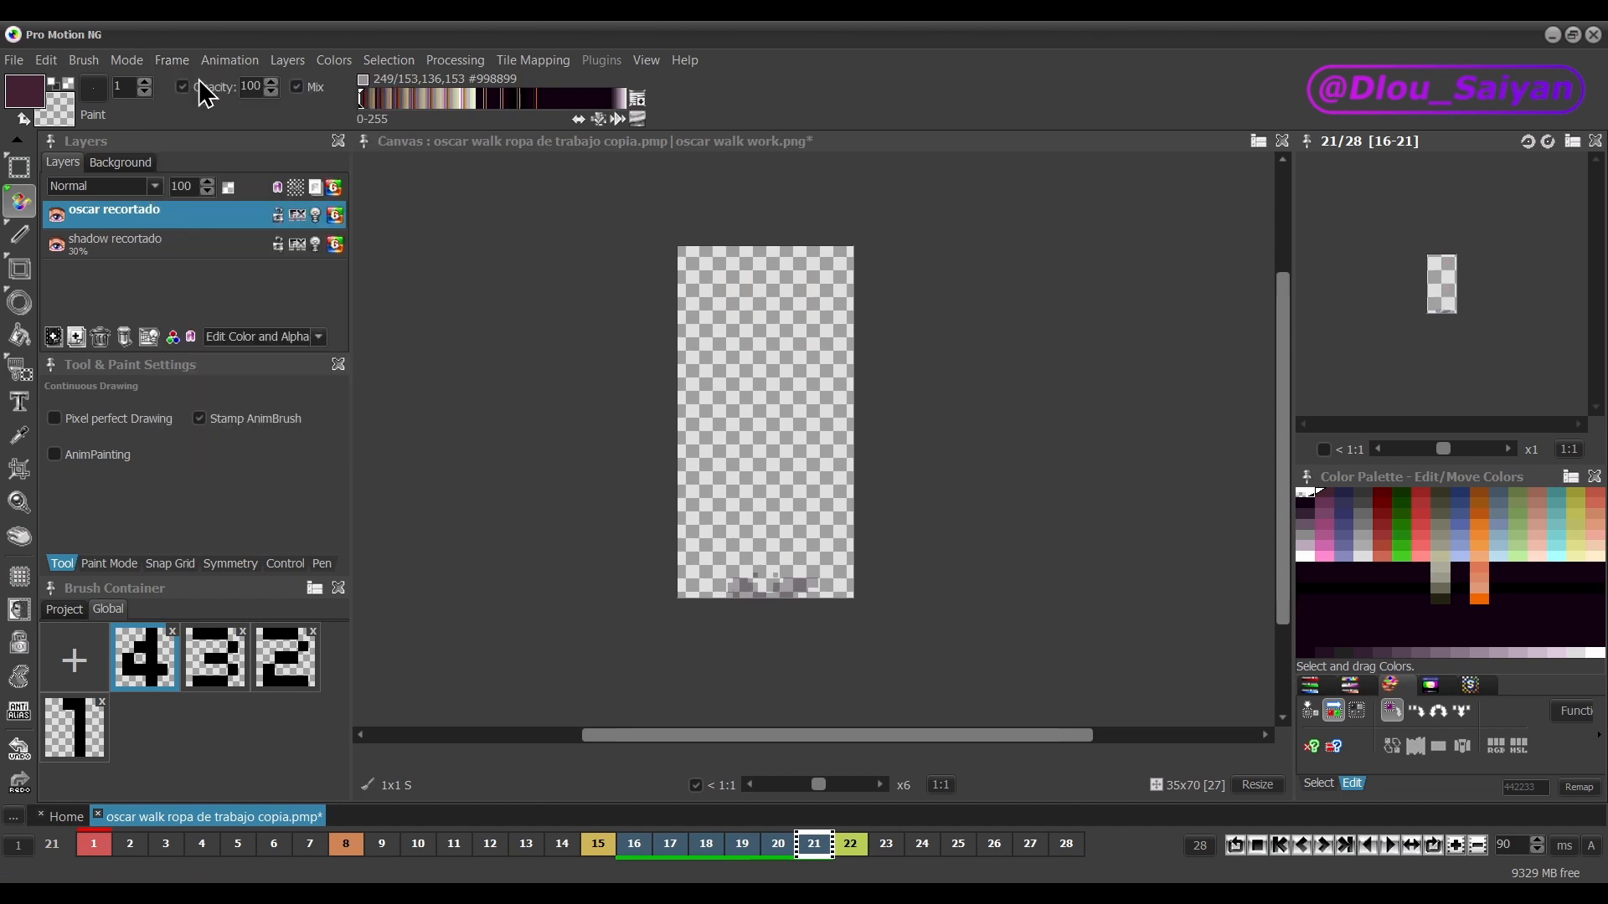
{"action": "key", "text": "space"}
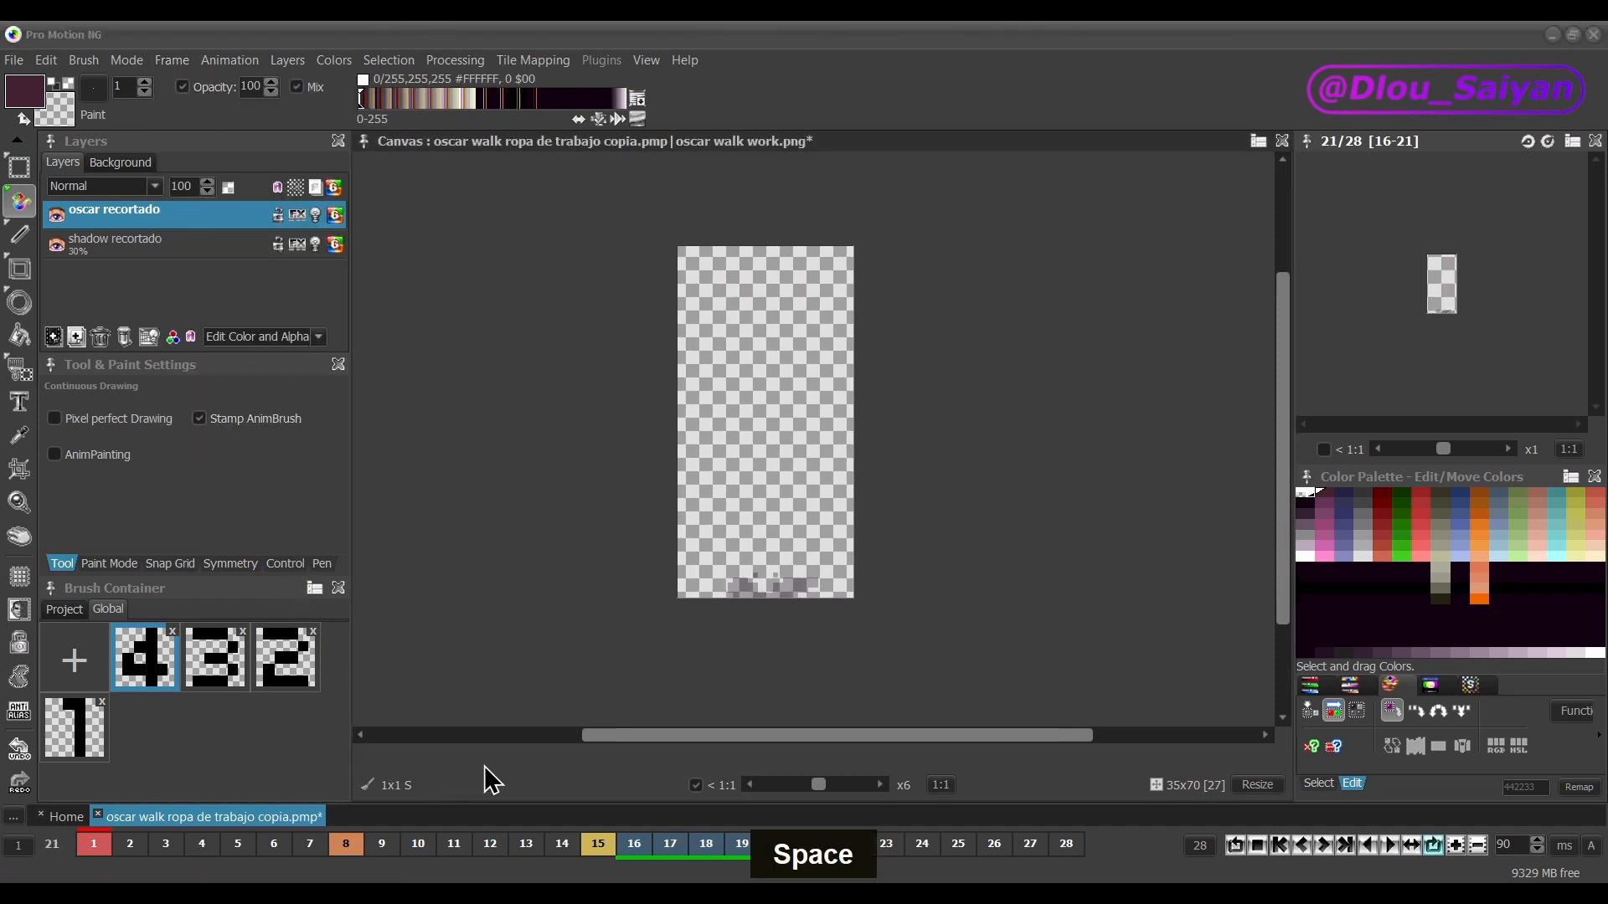